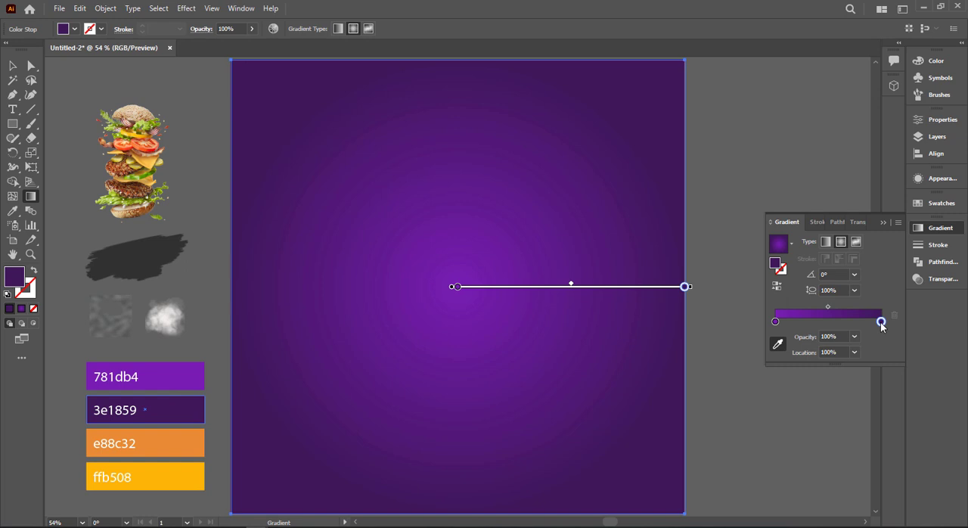
# Darken the outer purple stop of the background's radial gradient by reducing its red value and adjusting its blue value
pyautogui.doubleClick(882, 323)
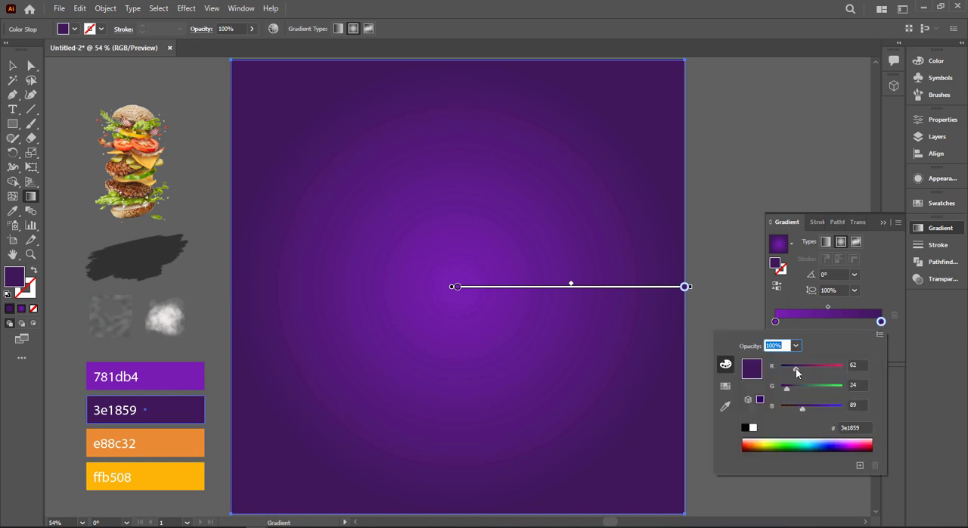
pyautogui.moveTo(796, 369); pyautogui.dragTo(789, 372)
pyautogui.moveTo(804, 408); pyautogui.dragTo(809, 412)
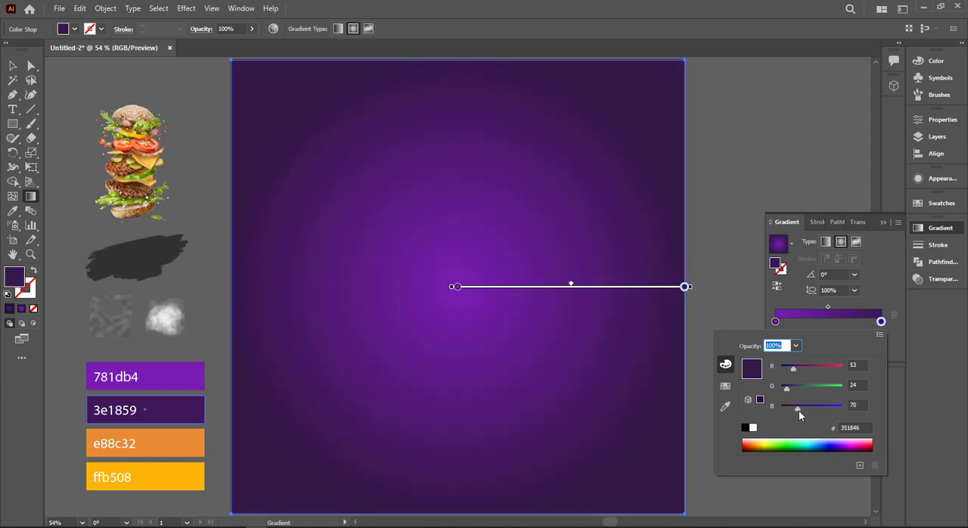
pyautogui.click(885, 225)
pyautogui.click(13, 66)
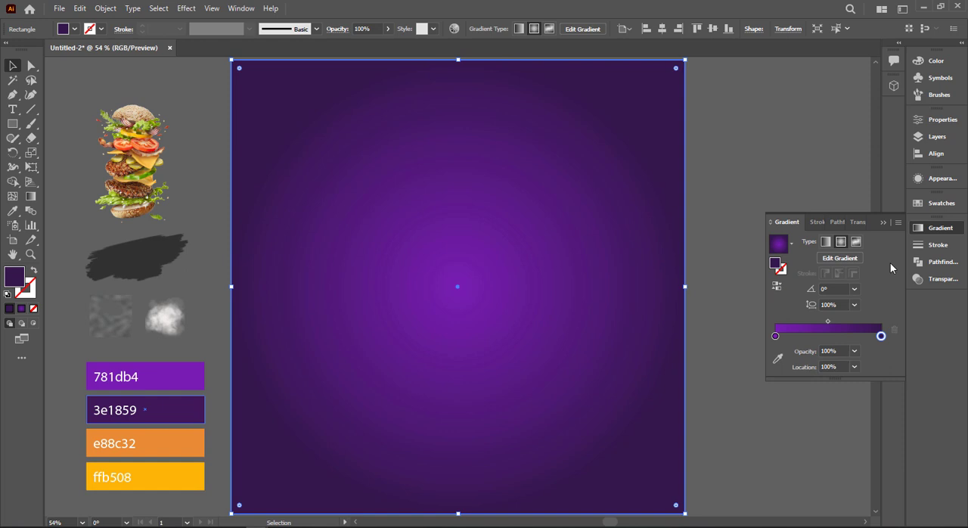
pyautogui.click(882, 222)
# Lock the purple background rectangle in place
pyautogui.click(789, 234)
pyautogui.click(580, 273)
pyautogui.hotkey('ctrl', '2')
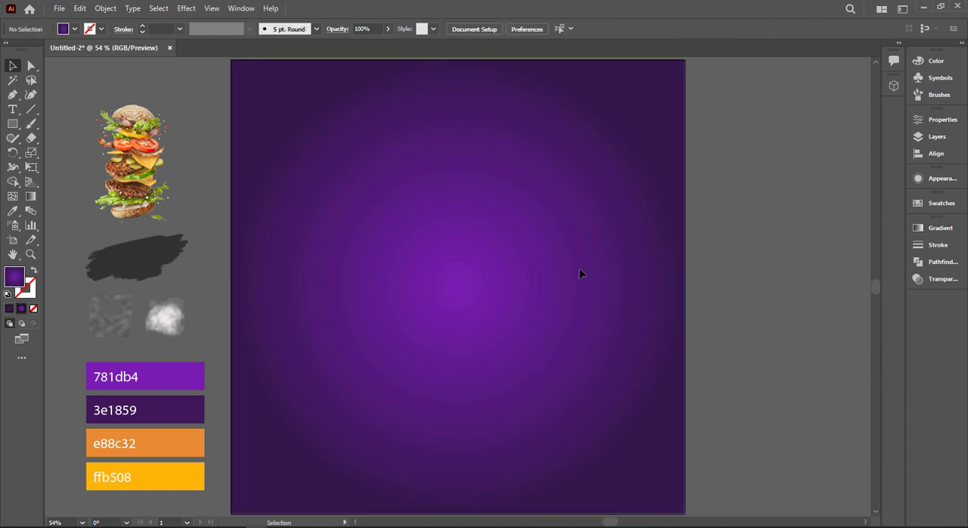
# Draw a tall rectangle down from the artboard's top edge, right of centre, and widen it slightly to the left
pyautogui.click(14, 125)
pyautogui.moveTo(481, 60); pyautogui.dragTo(634, 419)
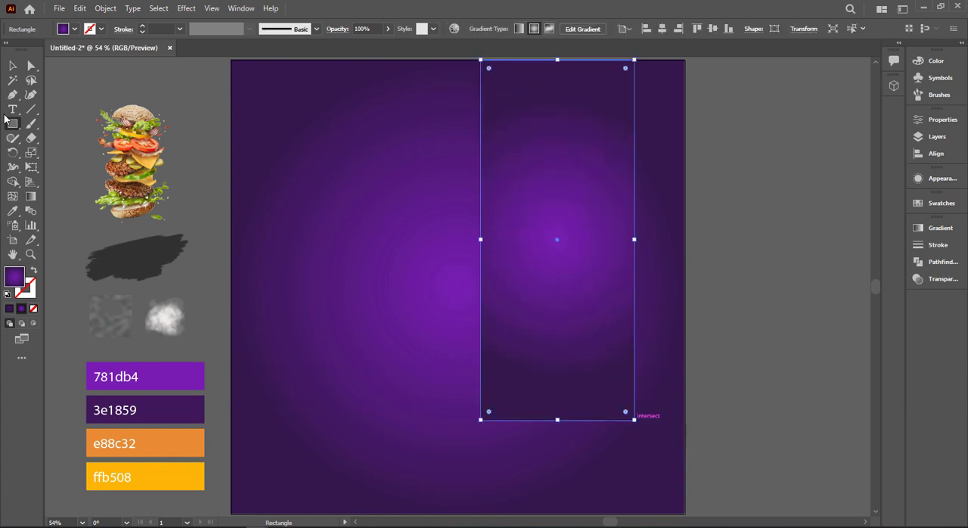
pyautogui.click(11, 67)
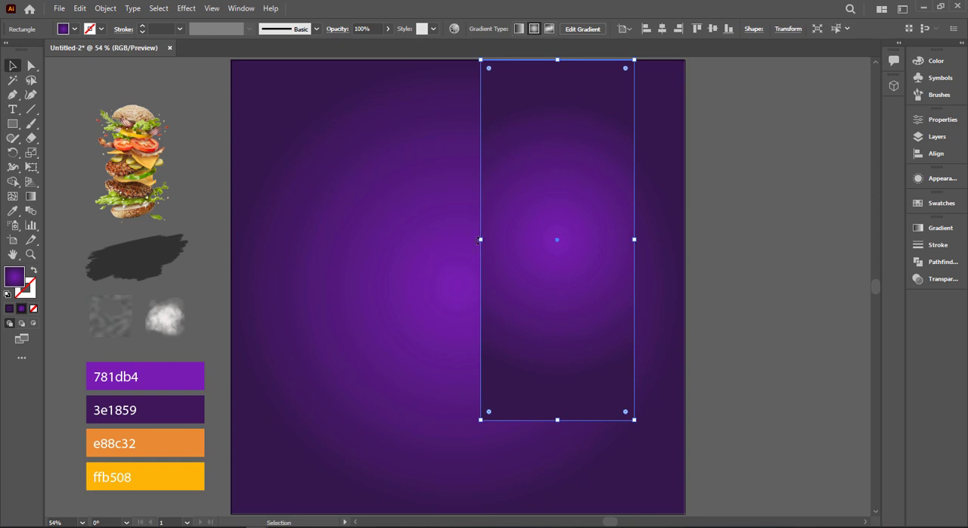
pyautogui.moveTo(480, 239); pyautogui.dragTo(468, 240)
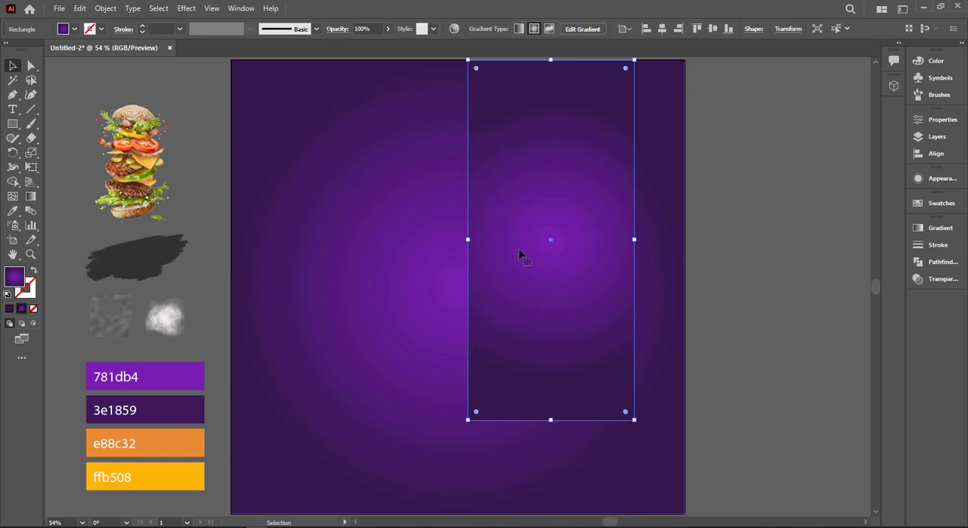
# Recolour the tall rectangle's gradient stops by sampling the e88c32 swatch for the start and the ffb508 swatch for the end
pyautogui.click(938, 230)
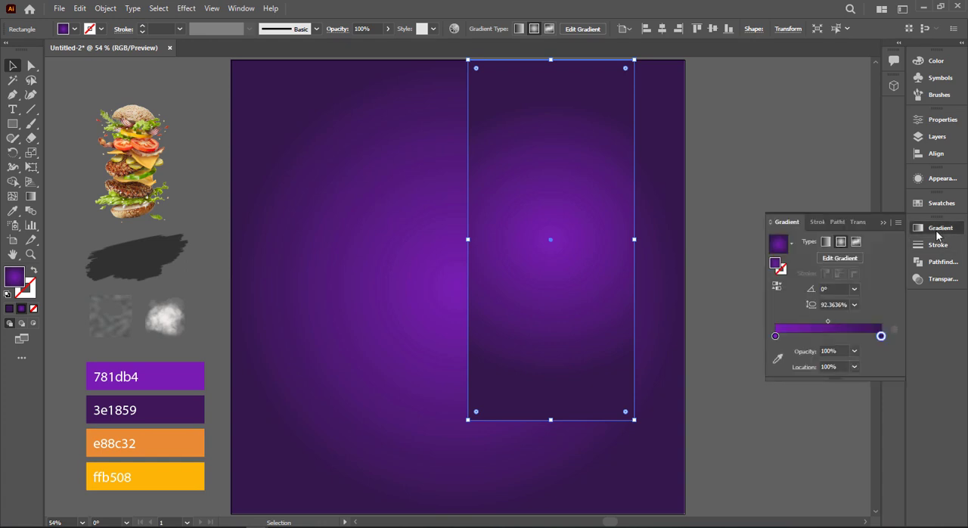
pyautogui.click(775, 336)
pyautogui.click(778, 358)
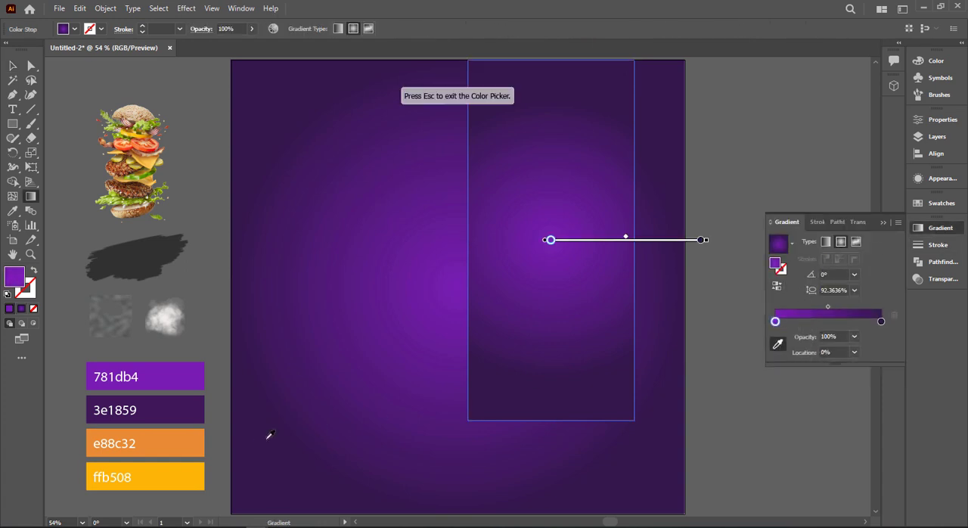
pyautogui.click(198, 443)
pyautogui.click(880, 322)
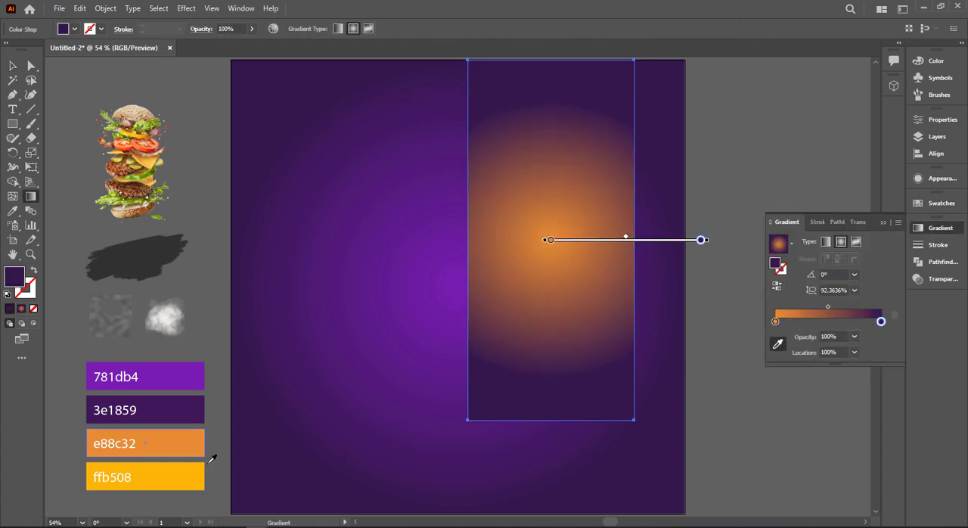
pyautogui.click(188, 469)
pyautogui.click(12, 66)
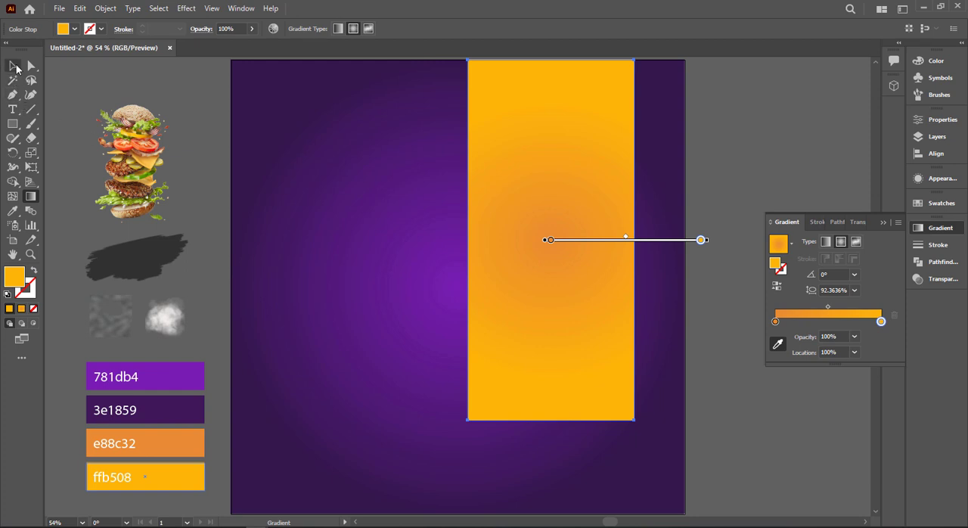
# Make the rectangle's gradient linear and run it diagonally from its top-left corner at about -64.3°
pyautogui.click(825, 243)
pyautogui.press('g')
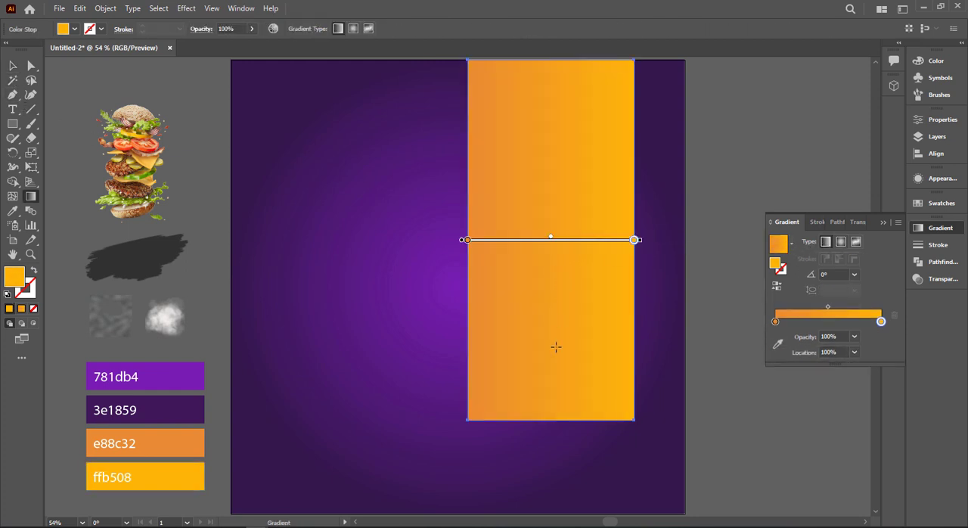
pyautogui.moveTo(556, 346); pyautogui.dragTo(566, 146)
pyautogui.moveTo(535, 106); pyautogui.dragTo(541, 231)
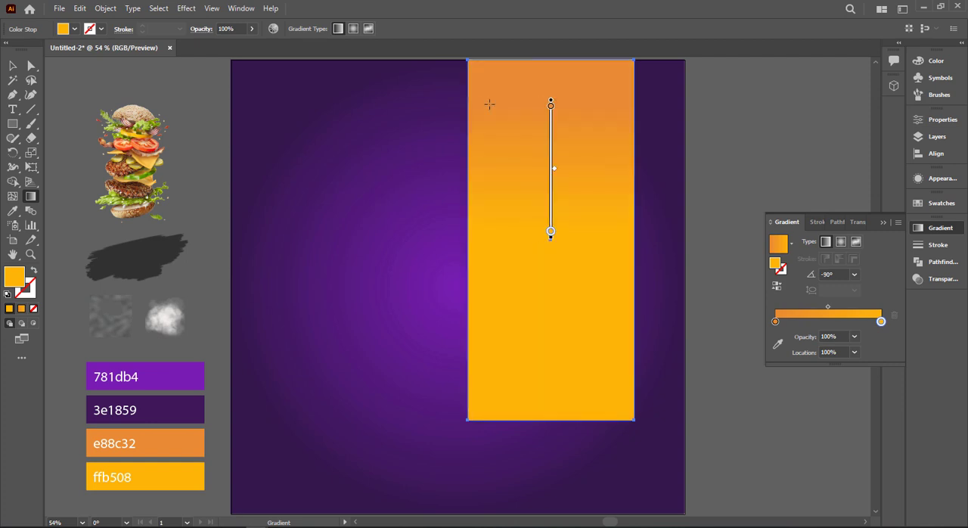
pyautogui.moveTo(462, 58); pyautogui.dragTo(568, 274)
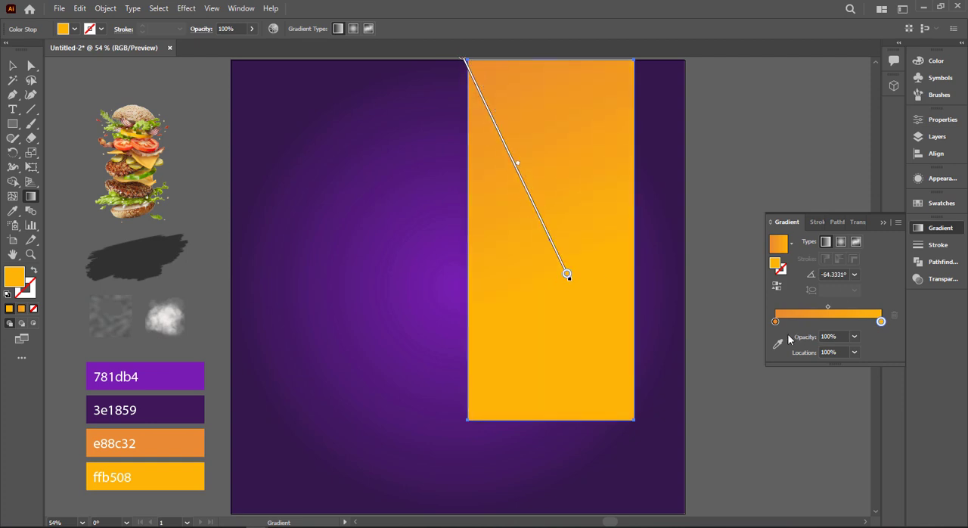
# Set the gradient's starting colour to e87b1e and lengthen the gradient further down the rectangle
pyautogui.doubleClick(776, 323)
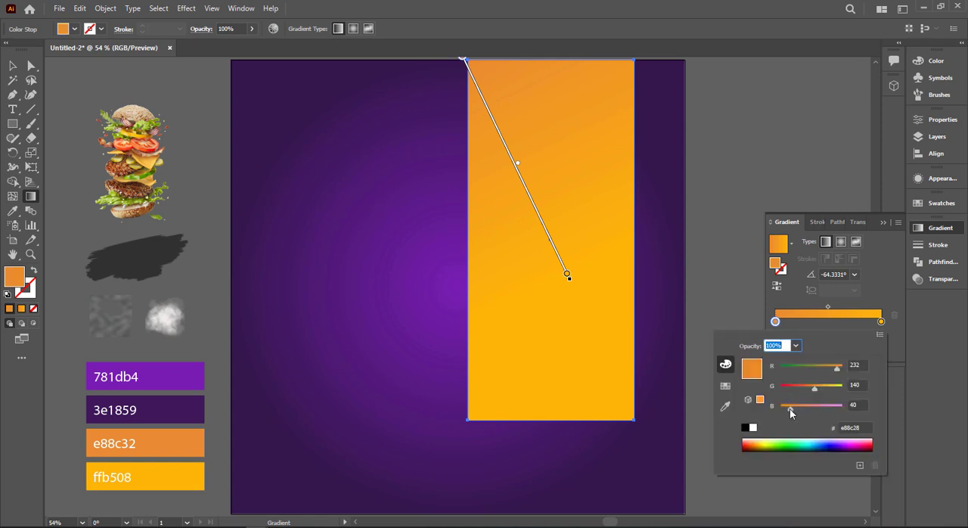
pyautogui.moveTo(790, 408); pyautogui.dragTo(810, 387)
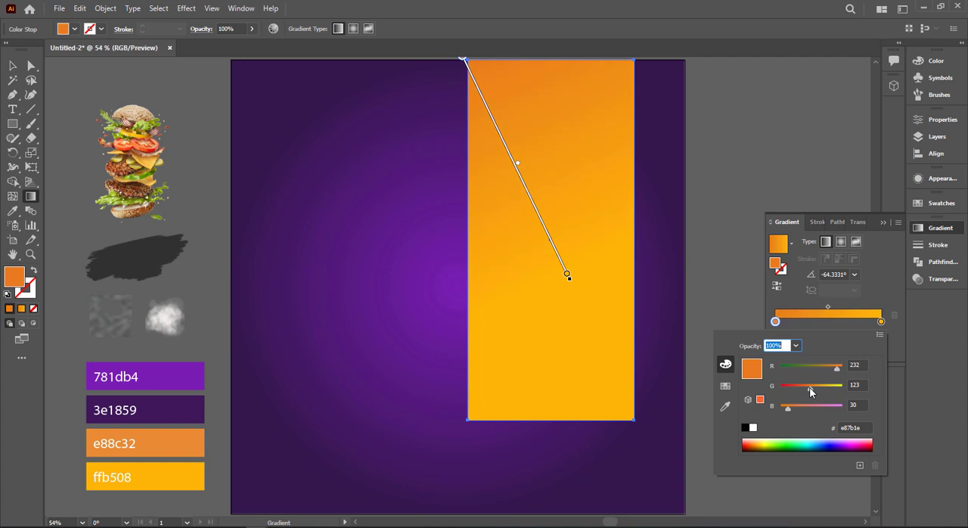
pyautogui.click(884, 224)
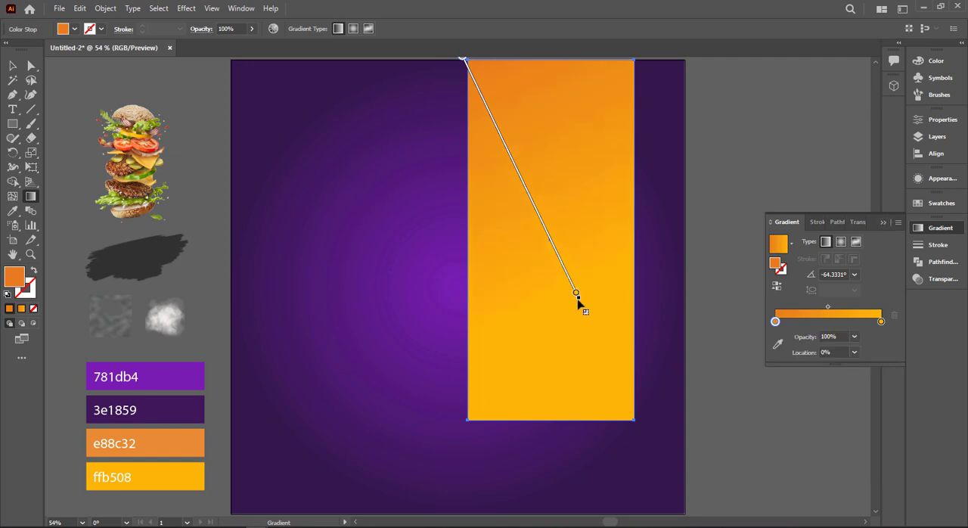
pyautogui.click(883, 222)
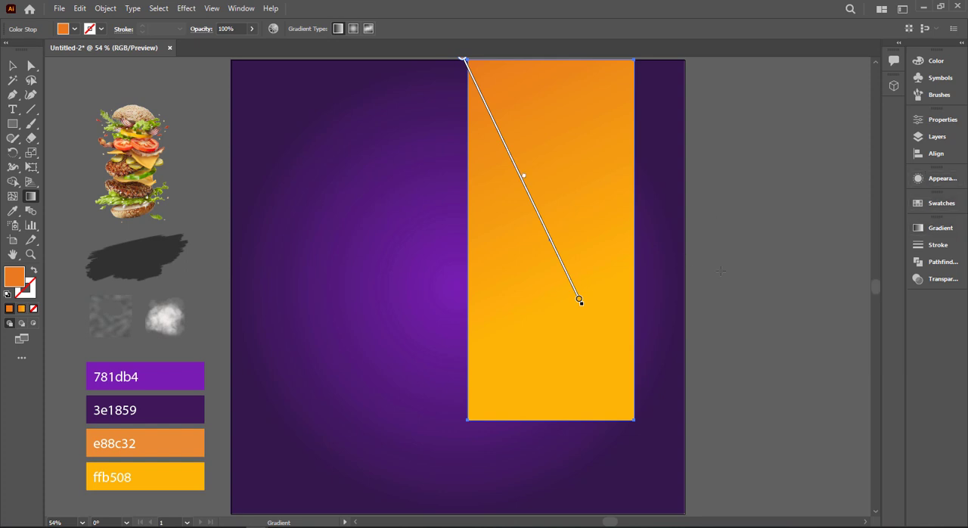
pyautogui.click(14, 66)
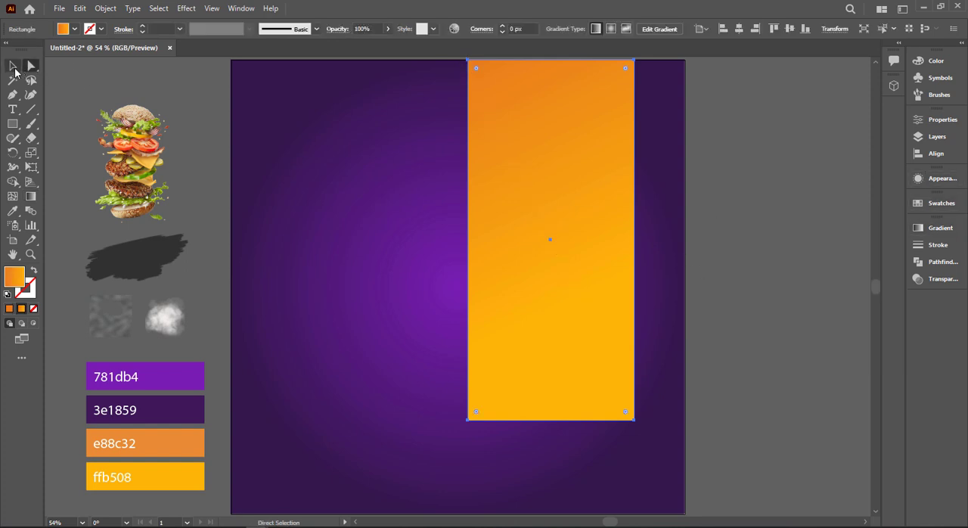
pyautogui.click(776, 328)
# Bring the burger image to the front of the stacking order
pyautogui.click(153, 215)
pyautogui.rightClick(150, 210)
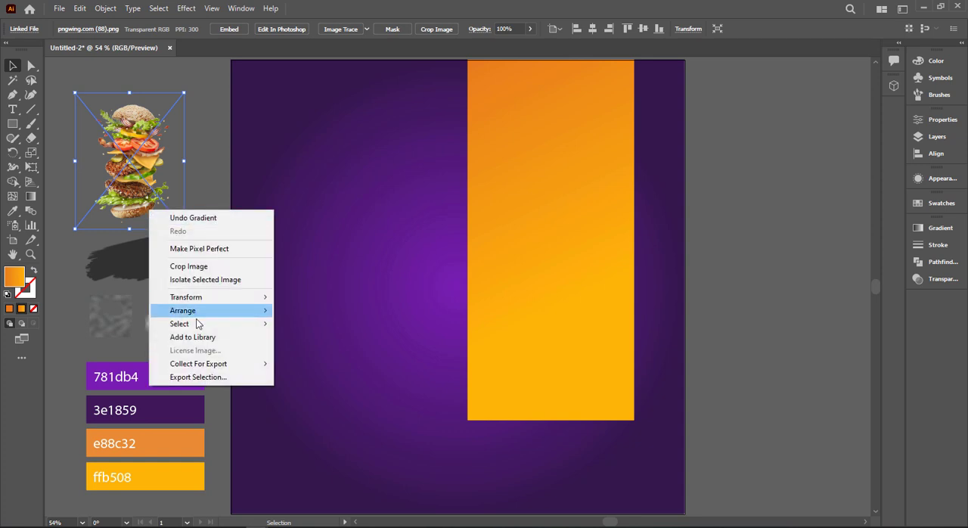
pyautogui.moveTo(227, 310)
pyautogui.click(378, 311)
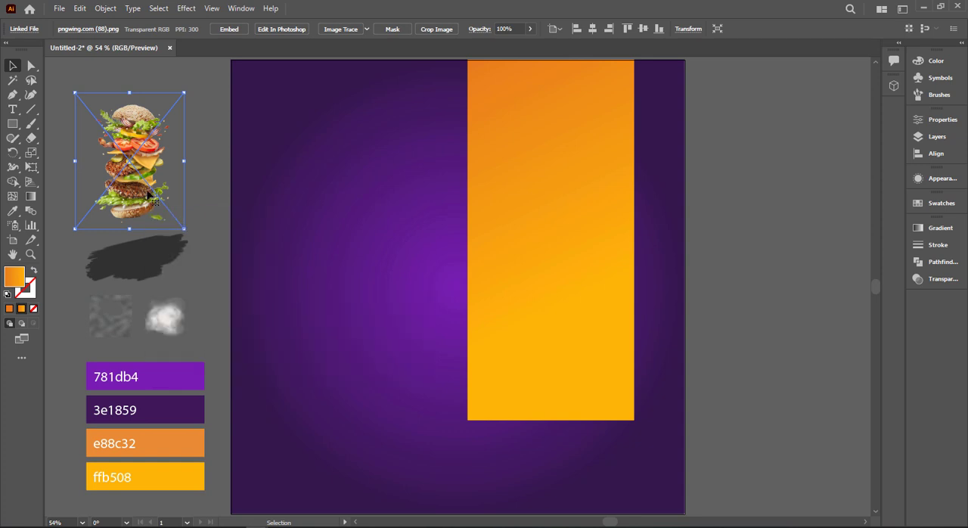
# Move the orange rectangle horizontally about 619 px to the right, off the artboard
pyautogui.moveTo(495, 318); pyautogui.dragTo(792, 315)
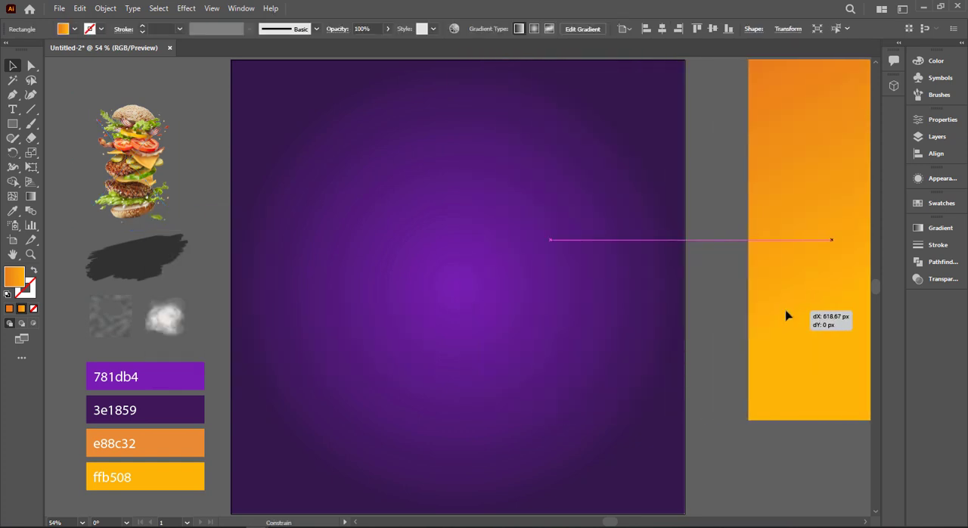
pyautogui.click(705, 346)
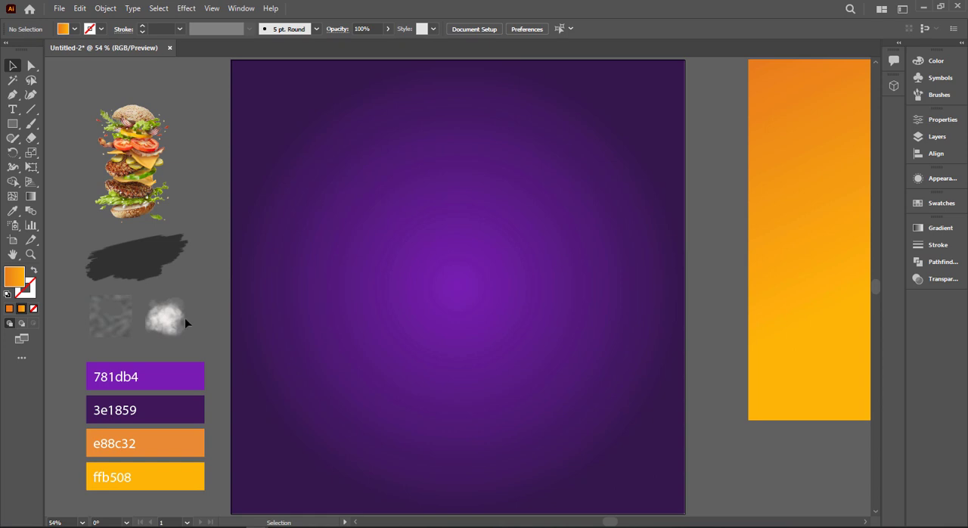
# Bring the Noise.png texture to the front and enlarge it to cover the whole artboard
pyautogui.rightClick(139, 326)
pyautogui.moveTo(129, 342); pyautogui.dragTo(682, 464)
pyautogui.moveTo(195, 411)
pyautogui.click(333, 411)
pyautogui.click(209, 374)
pyautogui.scroll(1, 745, 446)
# Set the noise texture's blending mode to Overlay
pyautogui.click(951, 280)
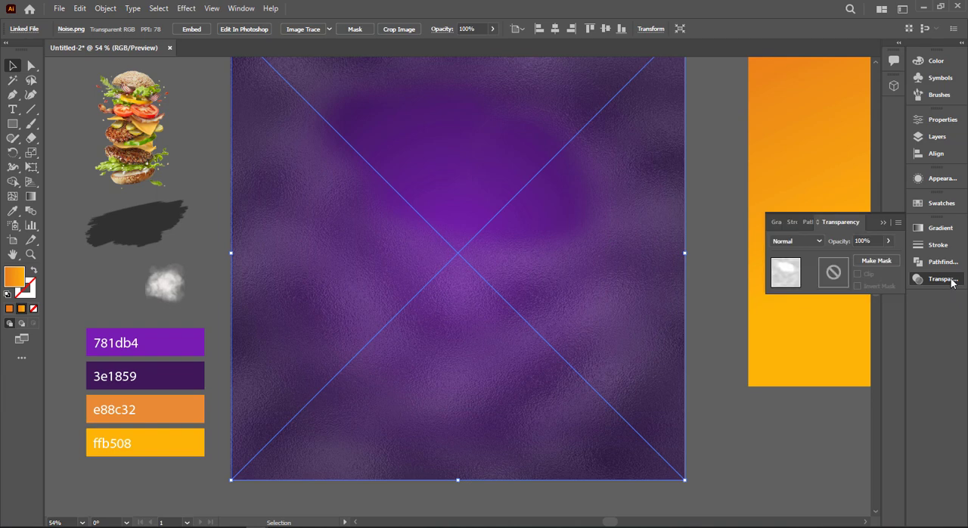
pyautogui.click(810, 240)
pyautogui.click(792, 355)
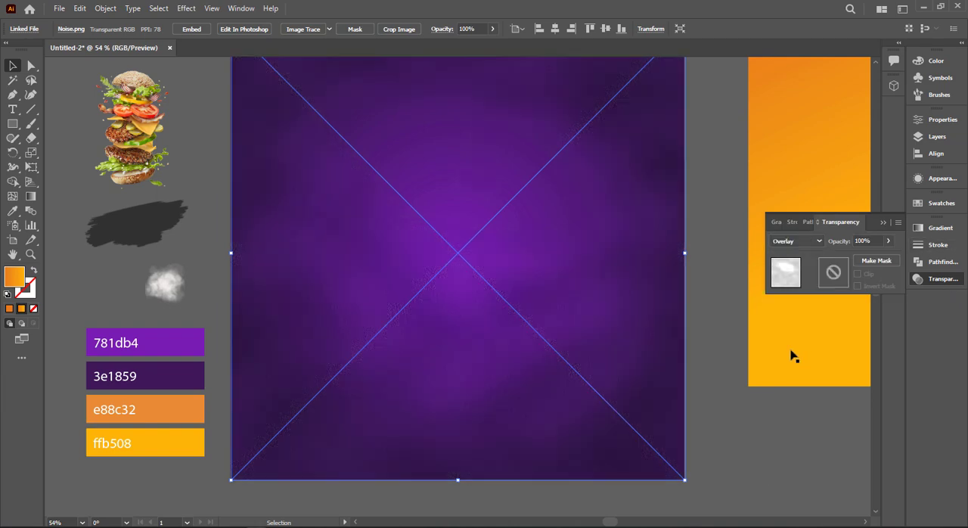
# Bring the smoke 3.png image to the front and enlarge it to 1000 × 1000 px, covering the artboard
pyautogui.rightClick(167, 284)
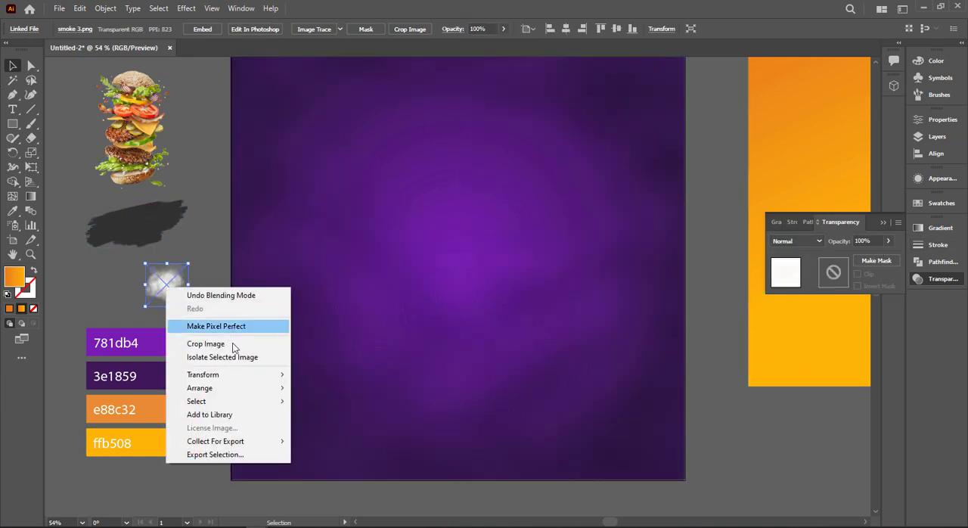
pyautogui.moveTo(242, 389)
pyautogui.click(331, 387)
pyautogui.moveTo(176, 301); pyautogui.dragTo(688, 489)
pyautogui.scroll(1, 348, 227)
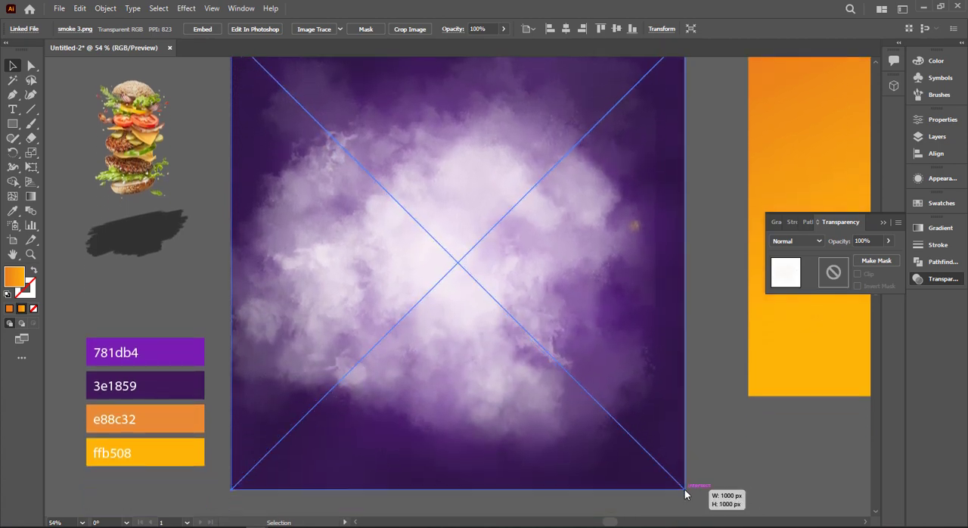
# Set the smoke image's blending mode to Soft Light and its opacity to 70%
pyautogui.click(820, 242)
pyautogui.click(817, 358)
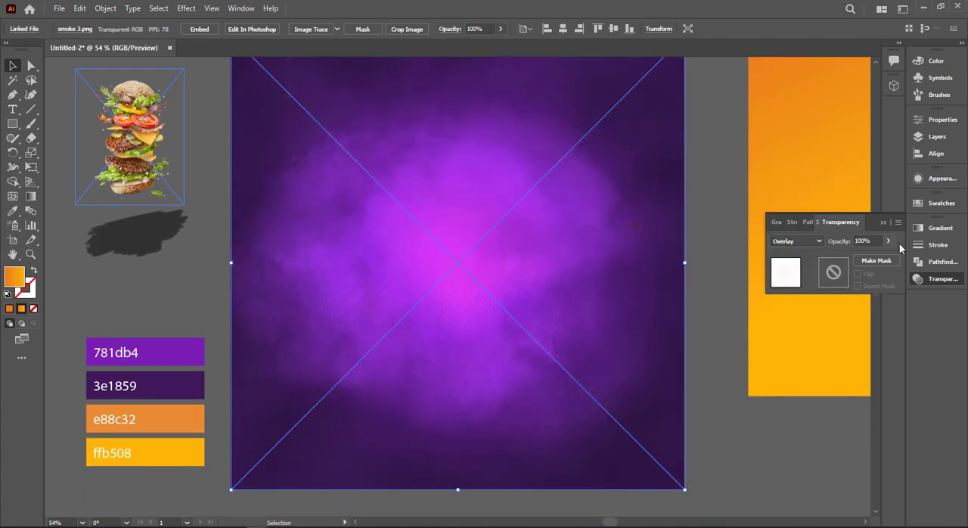
pyautogui.click(817, 241)
pyautogui.click(813, 370)
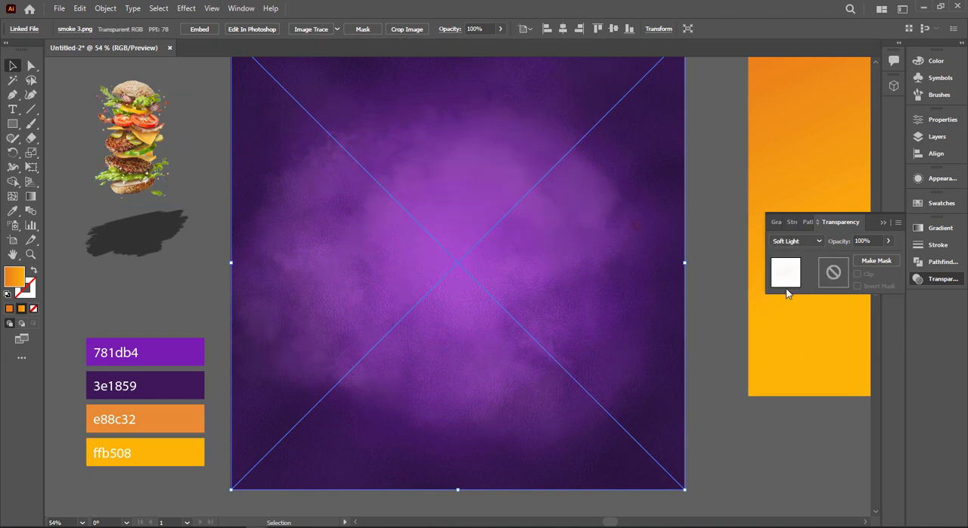
pyautogui.click(872, 256)
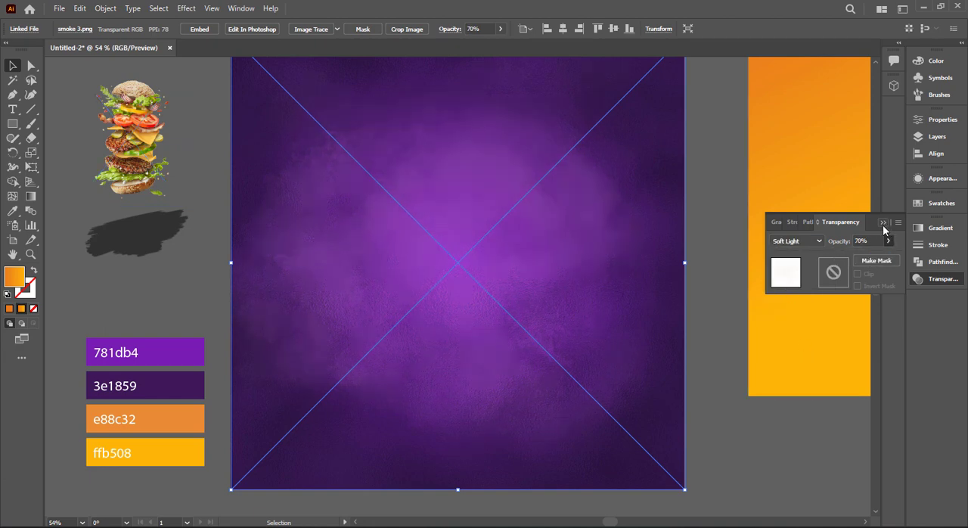
pyautogui.click(785, 252)
pyautogui.rightClick(787, 254)
pyautogui.click(782, 270)
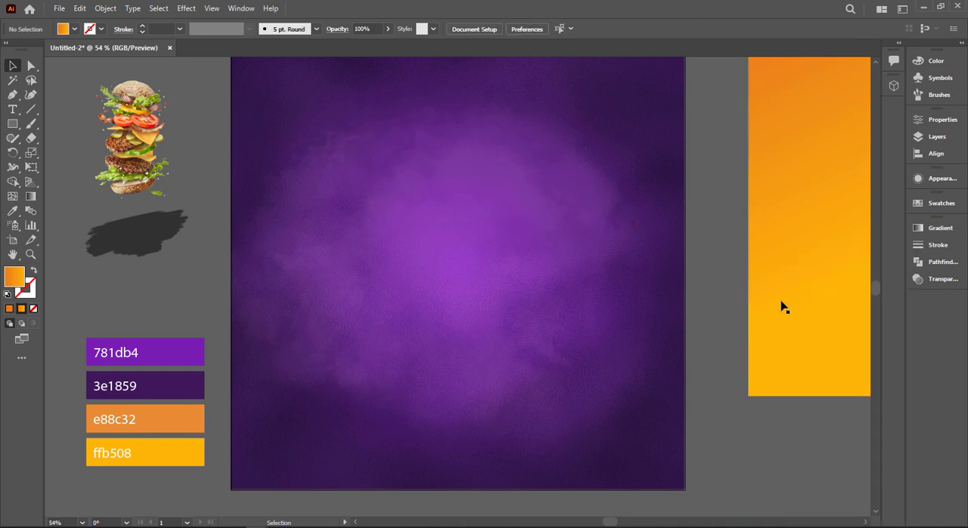
# Move the orange rectangle back onto the artboard's right half, then stretch it further downward and slightly to the left
pyautogui.moveTo(782, 305); pyautogui.dragTo(528, 308)
pyautogui.scroll(3, 528, 308)
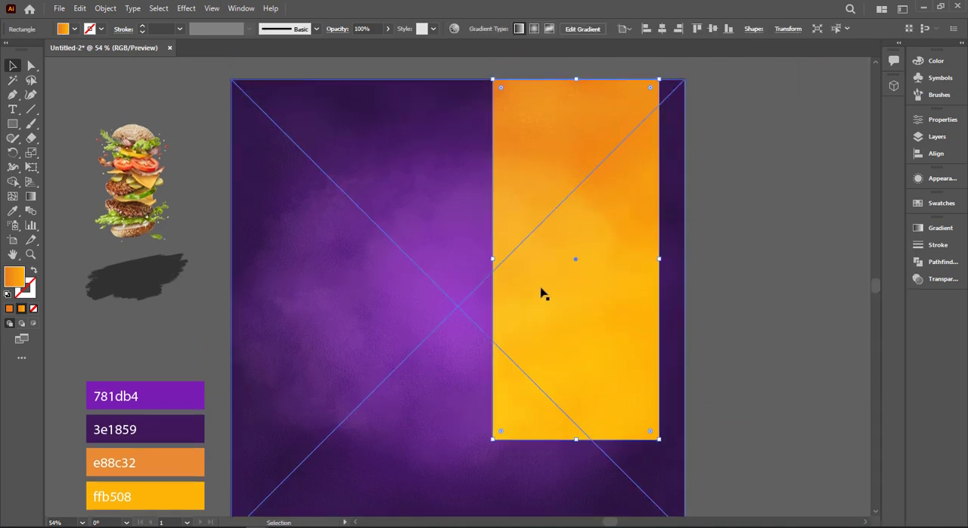
pyautogui.scroll(-2, 574, 425)
pyautogui.moveTo(576, 412); pyautogui.dragTo(572, 451)
pyautogui.scroll(2, 517, 333)
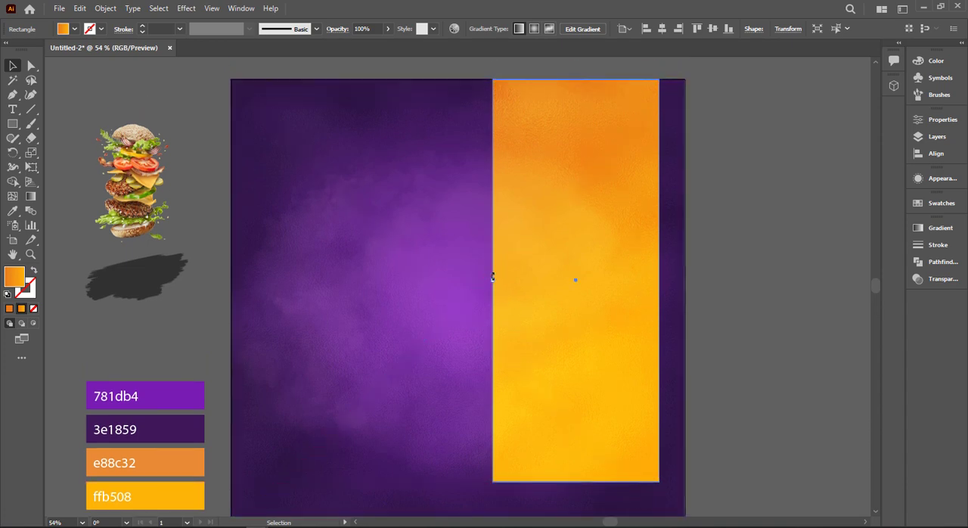
pyautogui.moveTo(491, 279); pyautogui.dragTo(487, 279)
pyautogui.click(745, 267)
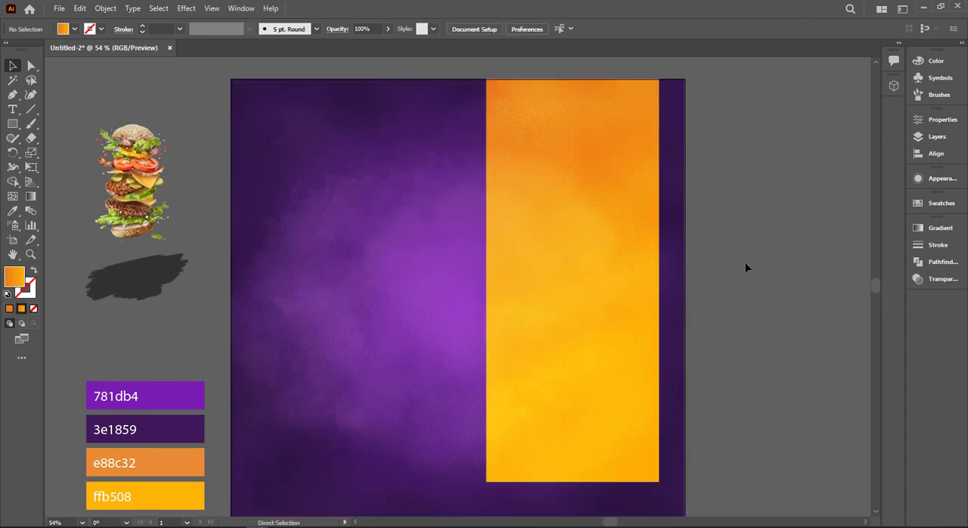
pyautogui.scroll(-1, 749, 261)
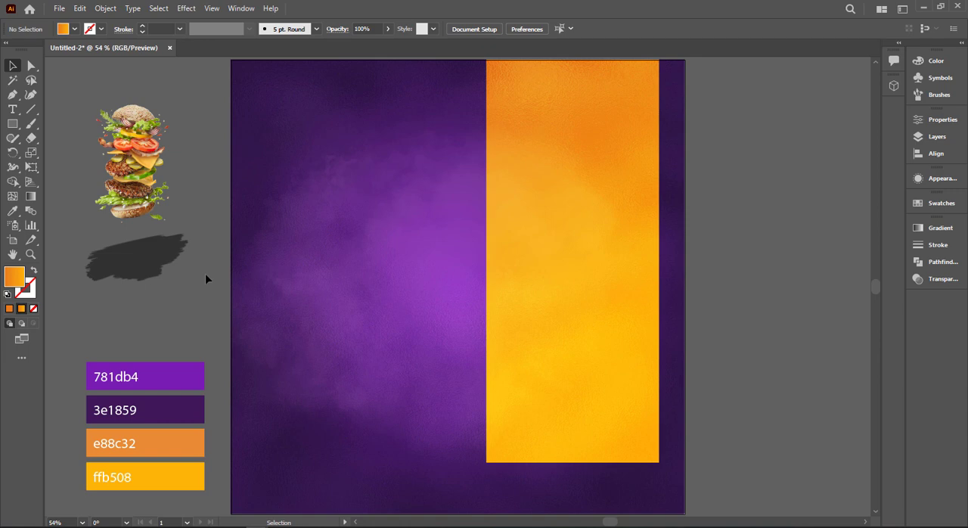
# Bring the burger image to the front, enlarge it and place it over the orange rectangle on the artboard's right half
pyautogui.rightClick(108, 200)
pyautogui.moveTo(212, 307)
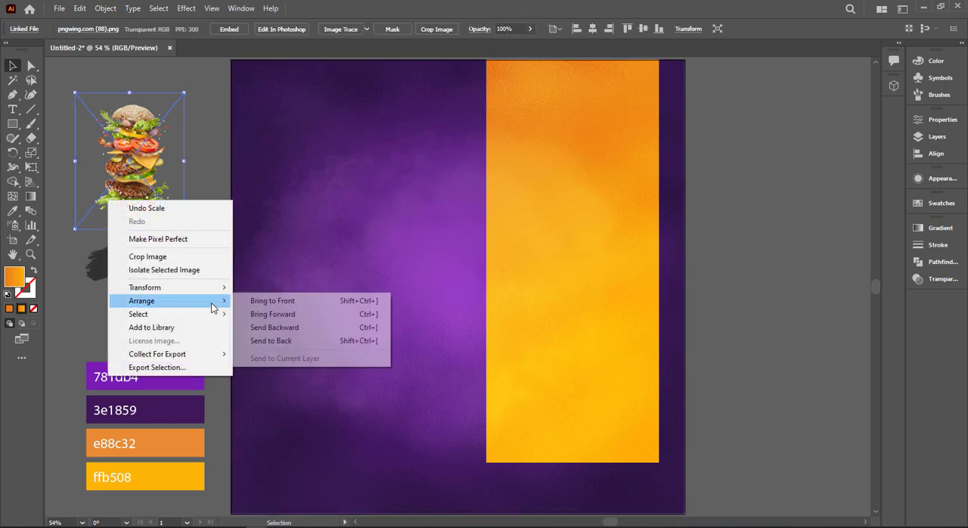
pyautogui.click(272, 300)
pyautogui.moveTo(177, 212); pyautogui.dragTo(683, 383)
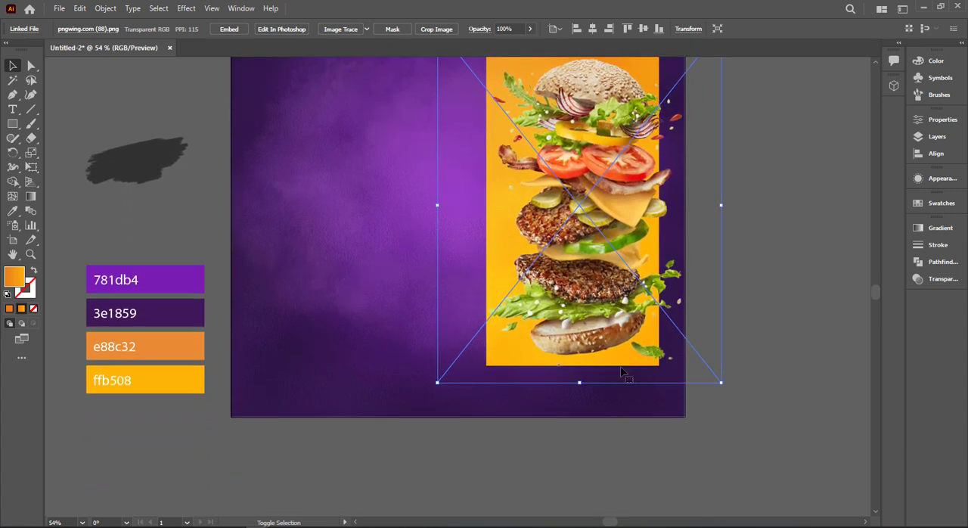
pyautogui.moveTo(606, 351); pyautogui.dragTo(587, 388)
pyautogui.scroll(1, 484, 214)
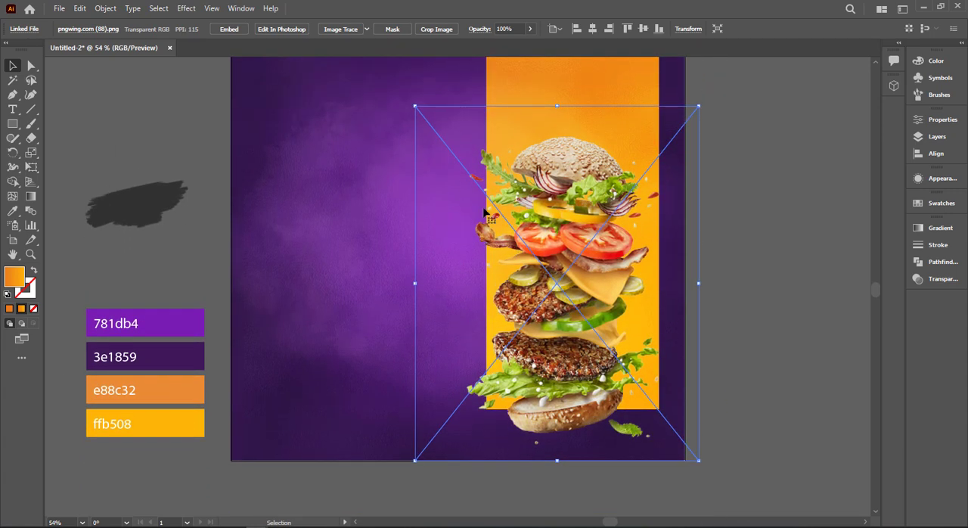
# Enlarge the burger image further to almost the artboard's full height and reposition it over the orange rectangle
pyautogui.keyDown('shift'); pyautogui.click(409, 103); pyautogui.keyUp('shift')
pyautogui.moveTo(414, 107); pyautogui.dragTo(377, 59)
pyautogui.scroll(-1, 471, 201)
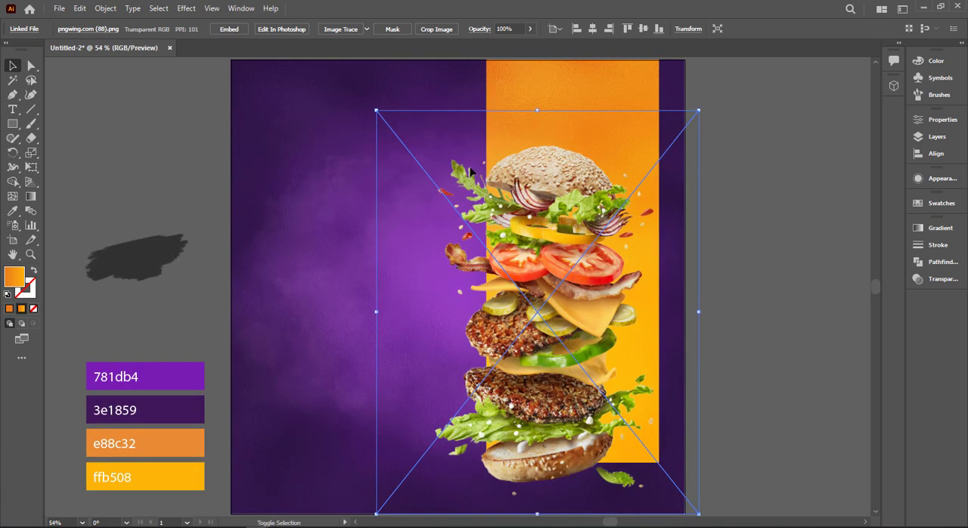
pyautogui.moveTo(379, 110); pyautogui.dragTo(371, 102)
pyautogui.hotkey('ctrl', 'z')
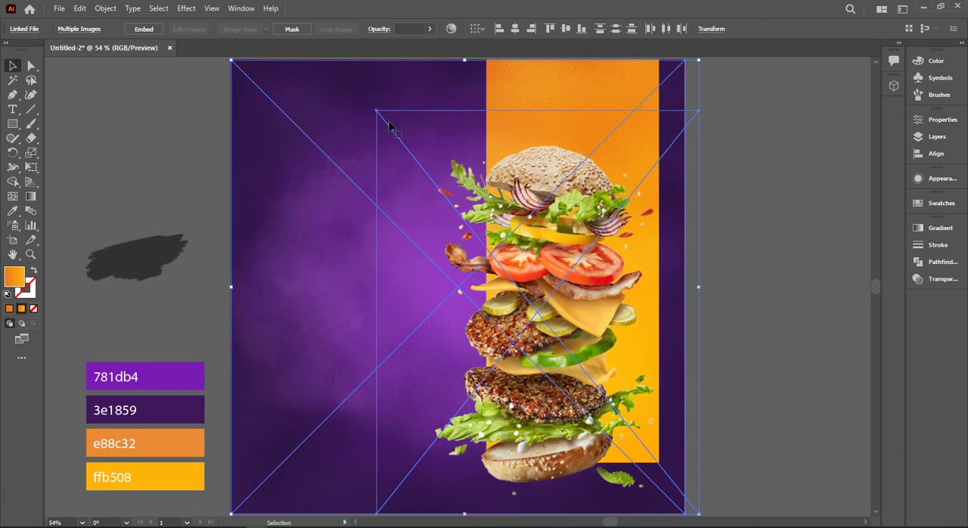
pyautogui.click(734, 144)
pyautogui.click(379, 115)
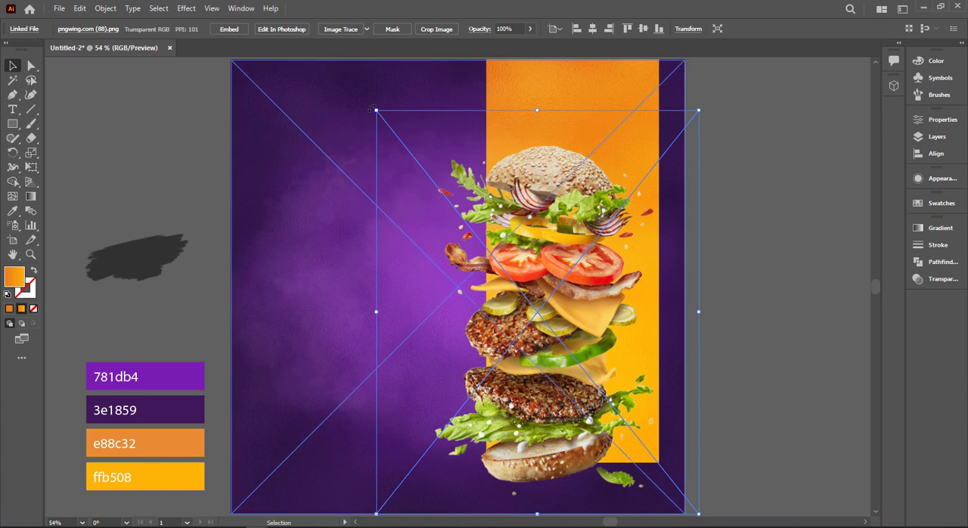
pyautogui.moveTo(376, 111); pyautogui.dragTo(343, 69)
pyautogui.moveTo(599, 285); pyautogui.dragTo(618, 291)
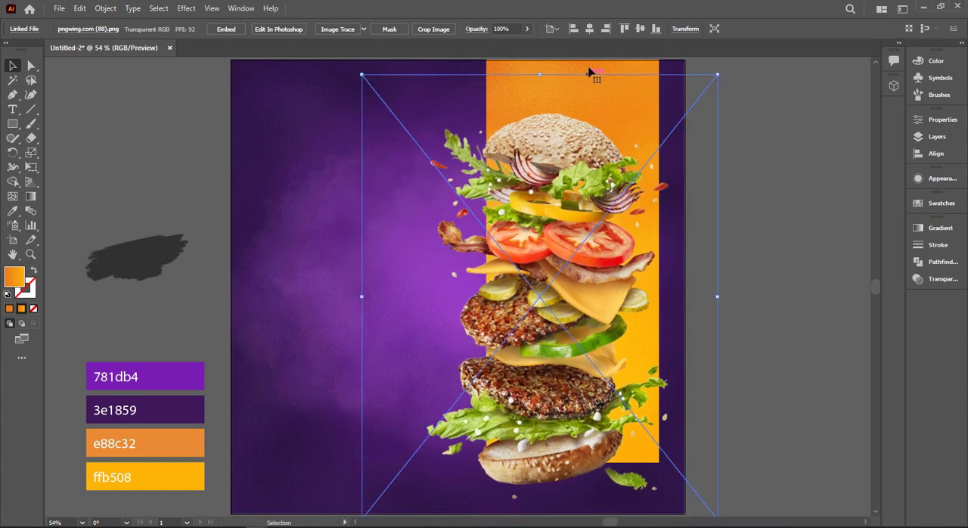
pyautogui.keyDown('shift'); pyautogui.click(295, 165); pyautogui.keyUp('shift')
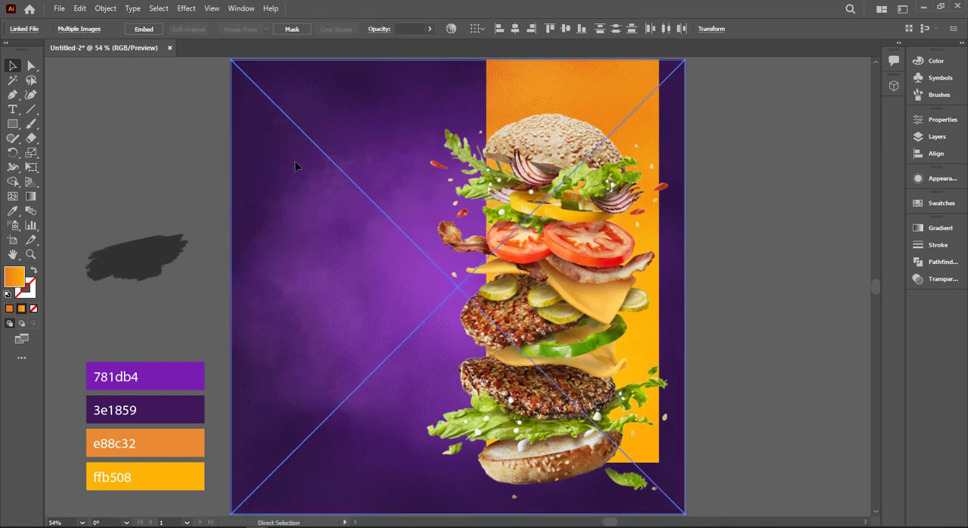
pyautogui.keyDown('shift'); pyautogui.click(295, 165); pyautogui.keyUp('shift')
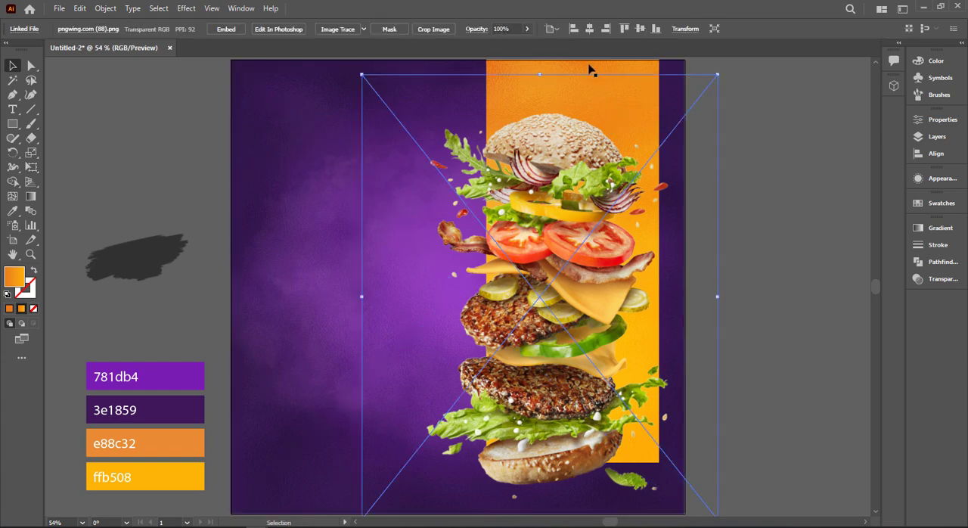
pyautogui.moveTo(590, 69); pyautogui.dragTo(580, 89)
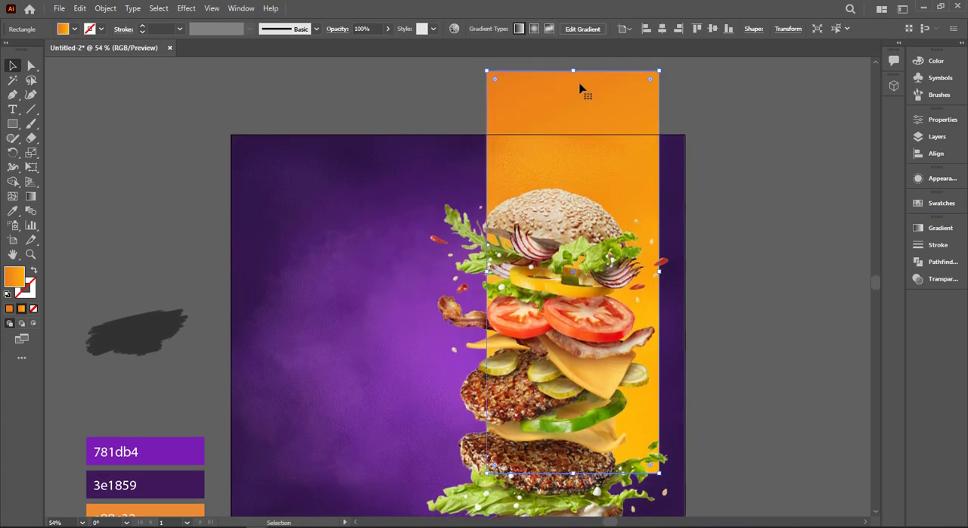
pyautogui.hotkey('ctrl', '0')
pyautogui.hotkey('ctrl', 'z')
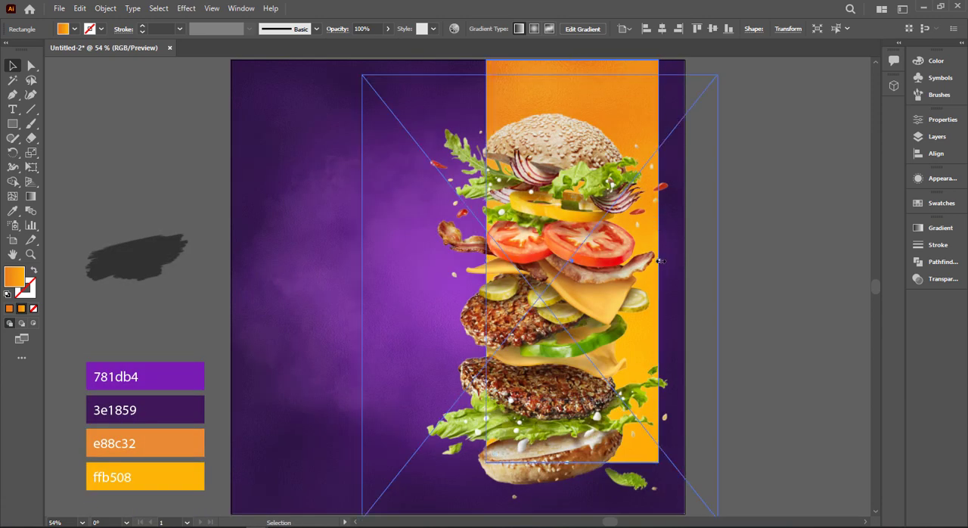
# Narrow the orange rectangle from its right edge and shorten its lower end so it stops behind the burger's bottom lettuce
pyautogui.moveTo(659, 260); pyautogui.dragTo(627, 265)
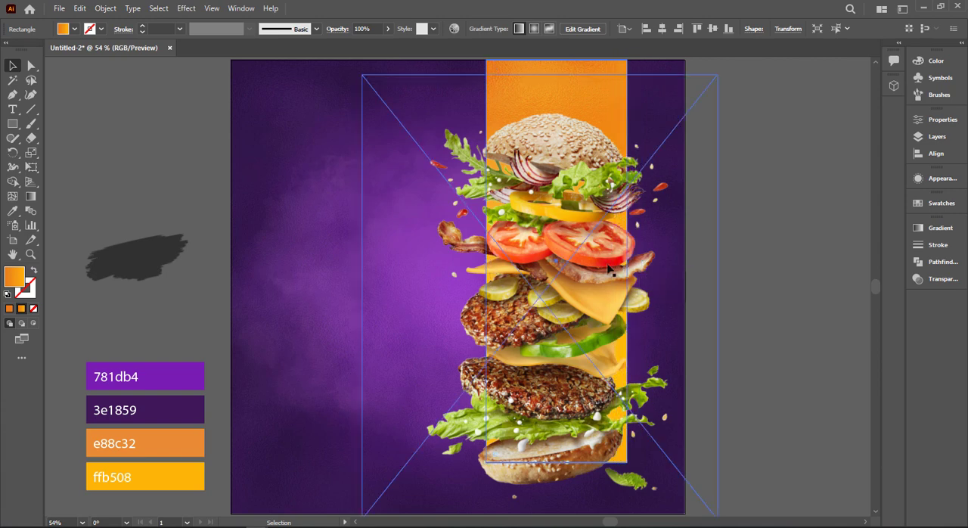
pyautogui.moveTo(485, 262); pyautogui.dragTo(485, 263)
pyautogui.moveTo(627, 260); pyautogui.dragTo(613, 261)
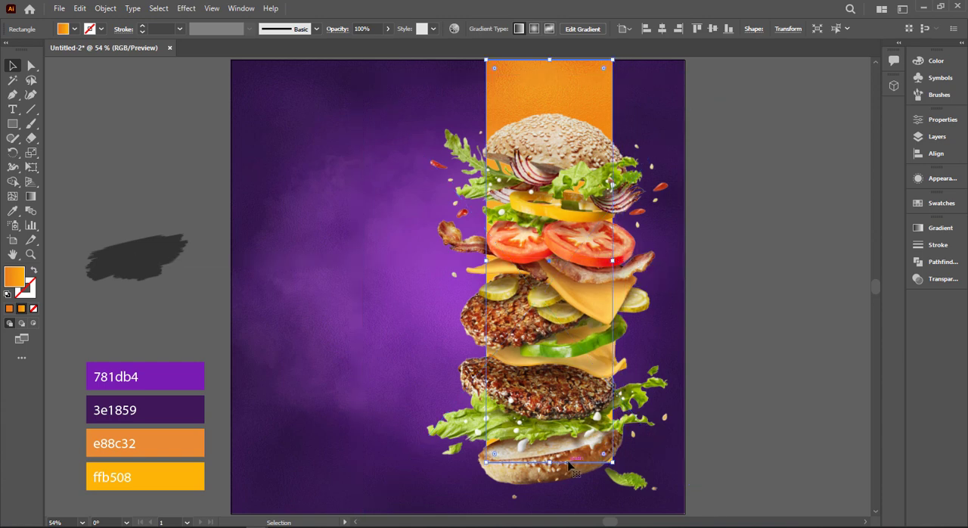
pyautogui.moveTo(549, 462); pyautogui.dragTo(550, 428)
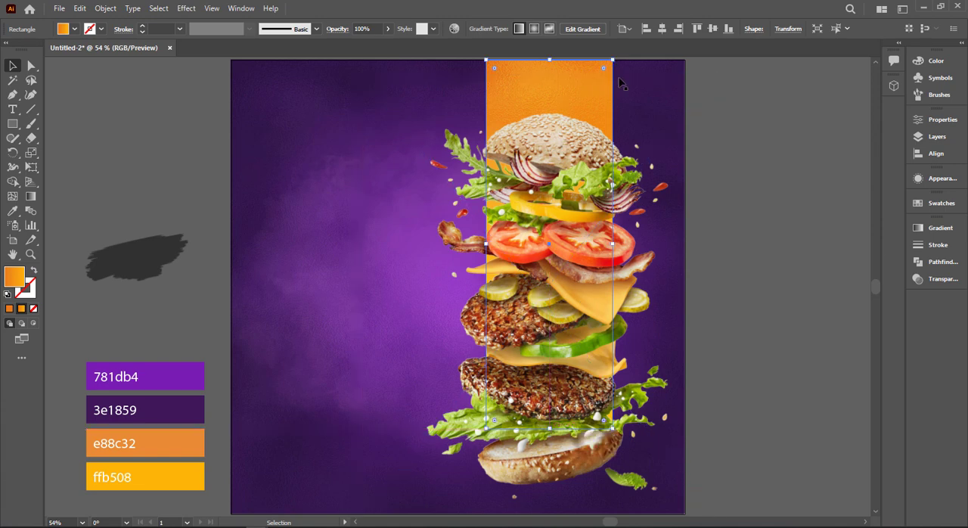
# Shift the burger image and the orange rectangle together slightly to the right
pyautogui.click(734, 110)
pyautogui.moveTo(468, 273); pyautogui.dragTo(534, 277)
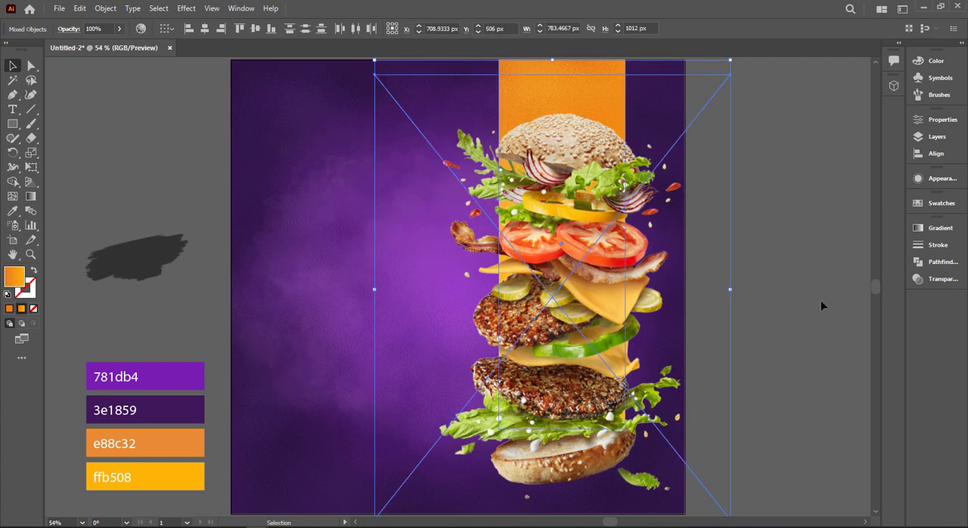
pyautogui.click(822, 305)
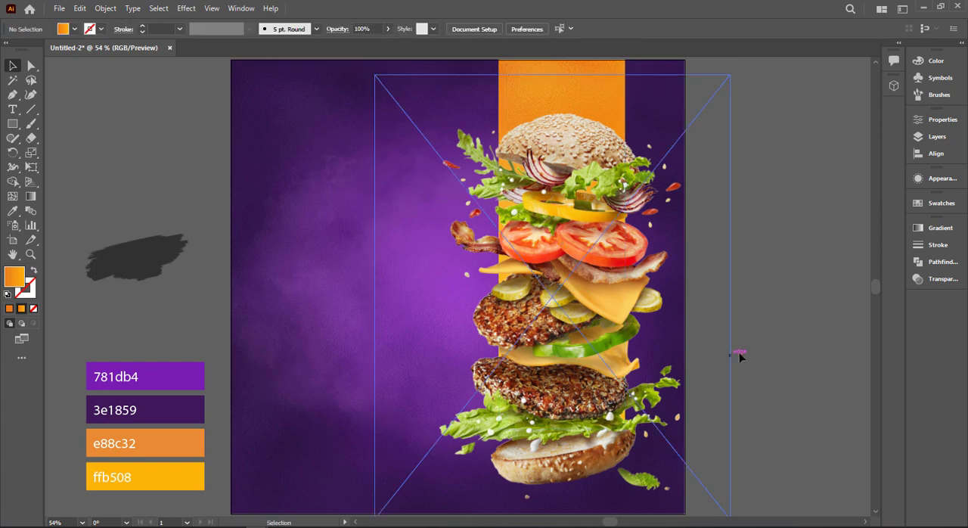
# Draw a circle on the empty canvas to the right of the artboard
pyautogui.rightClick(13, 124)
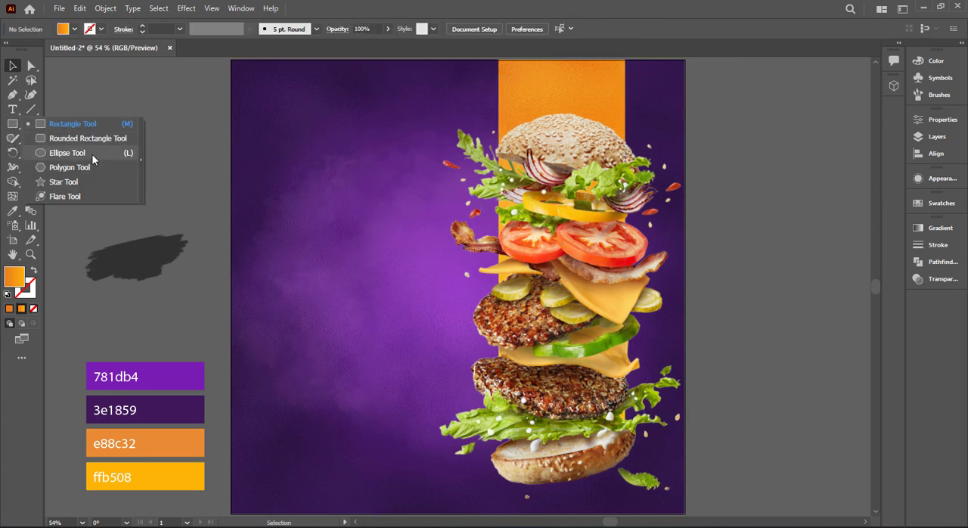
pyautogui.click(92, 155)
pyautogui.moveTo(742, 391)
pyautogui.mouseDown()
pyautogui.moveTo(675, 356)
pyautogui.moveTo(635, 358)
pyautogui.moveTo(704, 360)
pyautogui.moveTo(728, 376)
pyautogui.mouseUp()
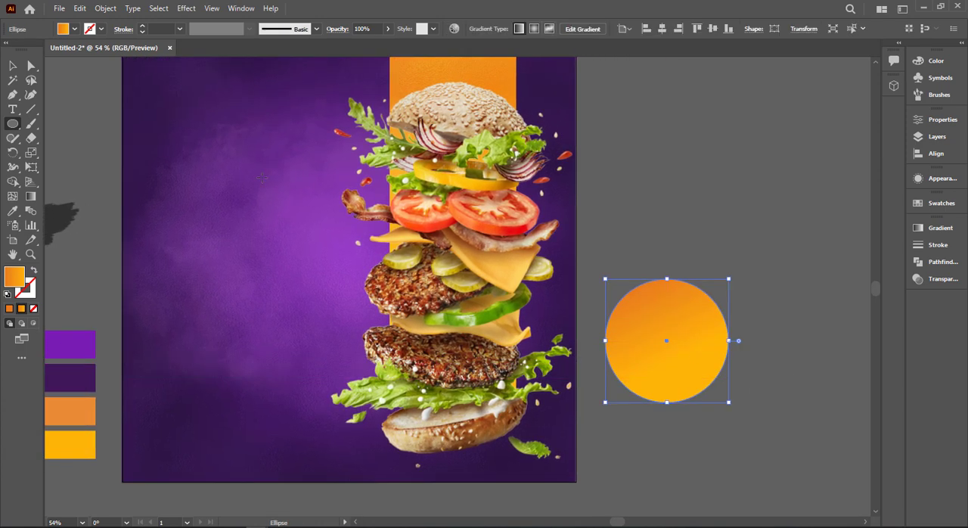
pyautogui.click(13, 66)
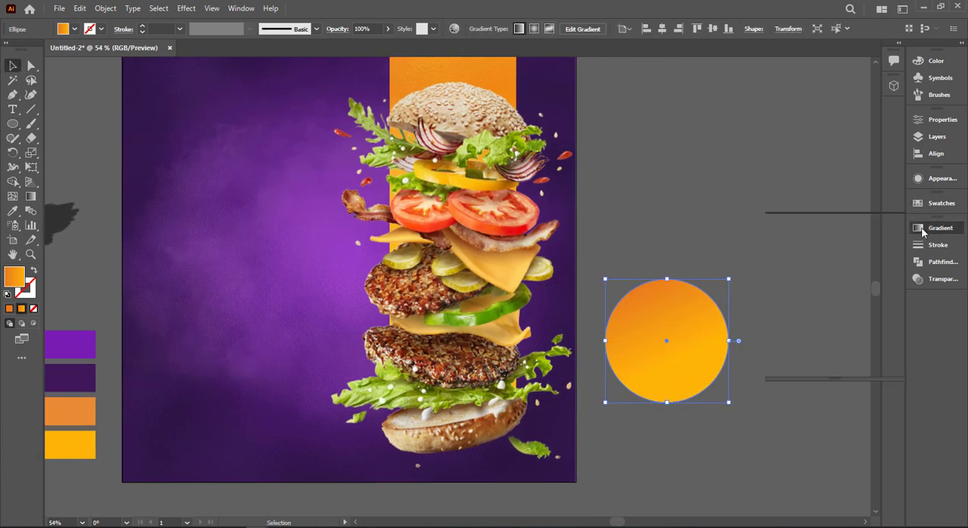
# Fill the circle with the White, Black gradient as a radial type, reversed so black is at the centre
pyautogui.click(919, 228)
pyautogui.click(840, 241)
pyautogui.click(791, 243)
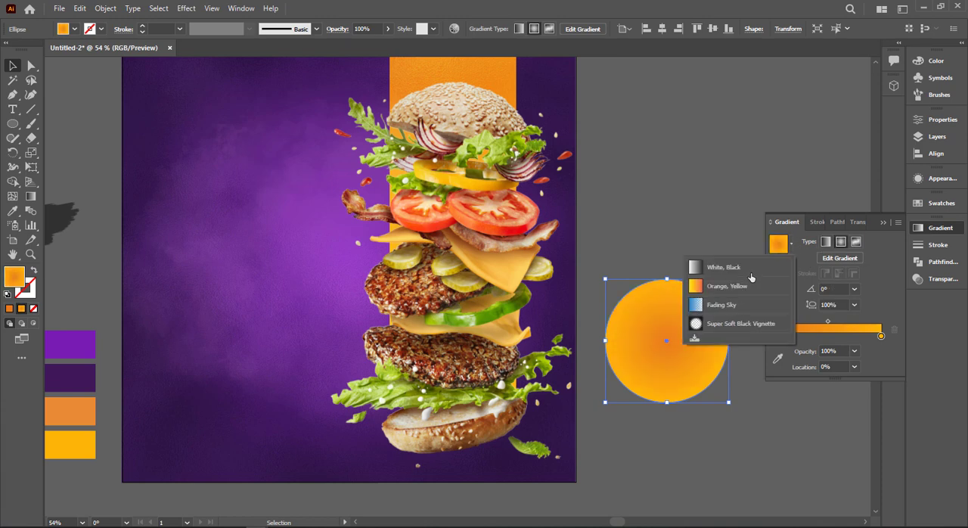
pyautogui.click(726, 262)
pyautogui.click(779, 287)
pyautogui.click(840, 241)
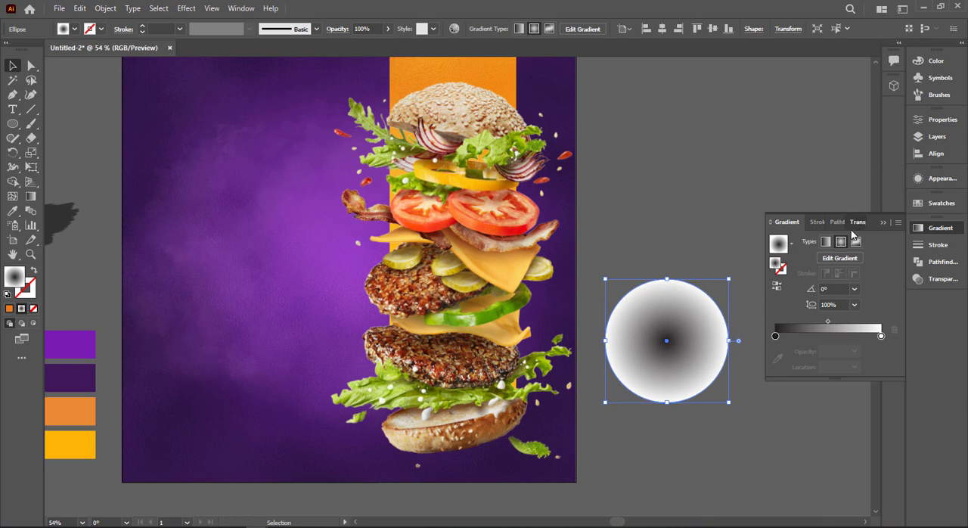
# Set the gradient circle's blending mode to Multiply
pyautogui.click(853, 228)
pyautogui.click(790, 244)
pyautogui.click(798, 284)
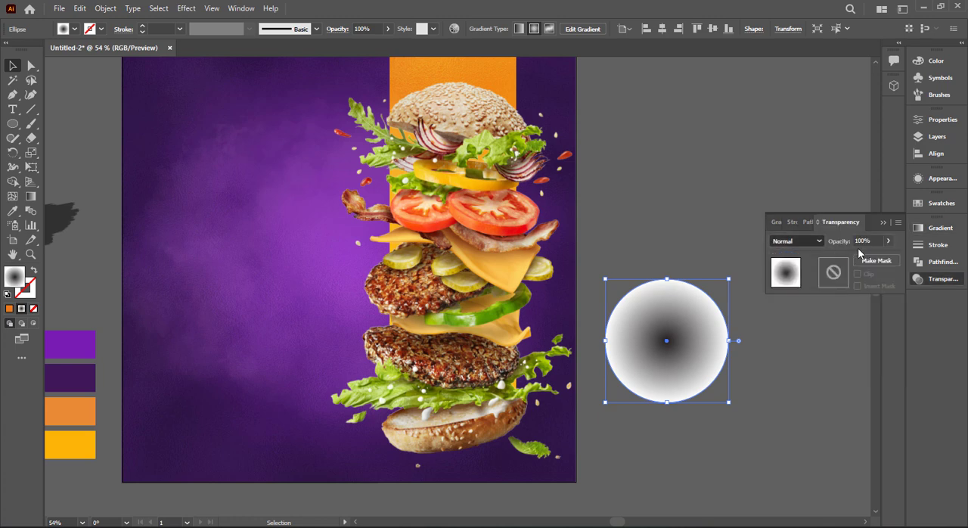
pyautogui.click(883, 222)
# Flatten the gradient circle into a thin ellipse and place it beneath the bottom bun as the burger's shadow
pyautogui.moveTo(668, 280); pyautogui.dragTo(541, 465)
pyautogui.click(674, 422)
pyautogui.hotkey('ctrl', '0')
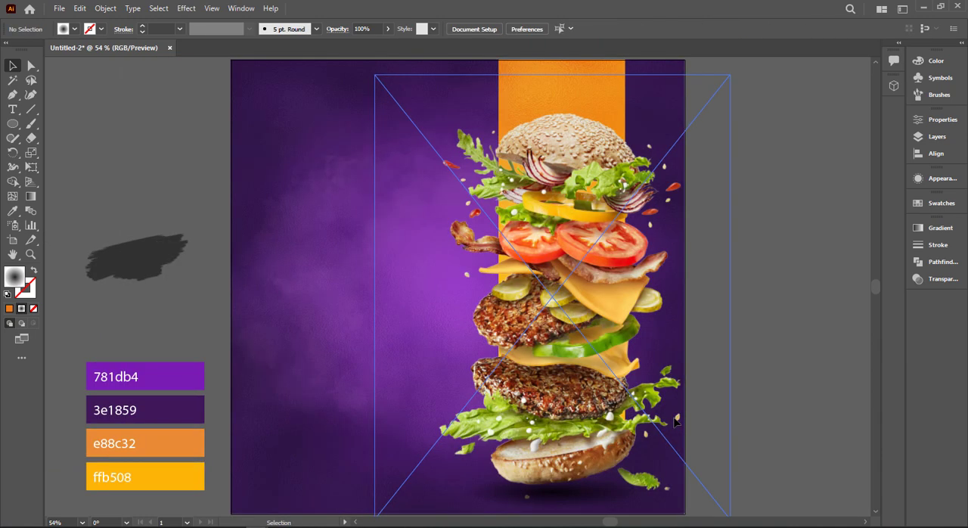
# Bring the brush stroke image to the front, enlarge it and place it on the artboard's left half beside the burger
pyautogui.click(168, 282)
pyautogui.moveTo(194, 284)
pyautogui.mouseDown()
pyautogui.moveTo(292, 329)
pyautogui.moveTo(411, 266)
pyautogui.moveTo(414, 199)
pyautogui.moveTo(426, 292)
pyautogui.moveTo(417, 300)
pyautogui.moveTo(503, 318)
pyautogui.moveTo(468, 308)
pyautogui.mouseUp()
pyautogui.rightClick(219, 282)
pyautogui.moveTo(321, 393)
pyautogui.click(370, 383)
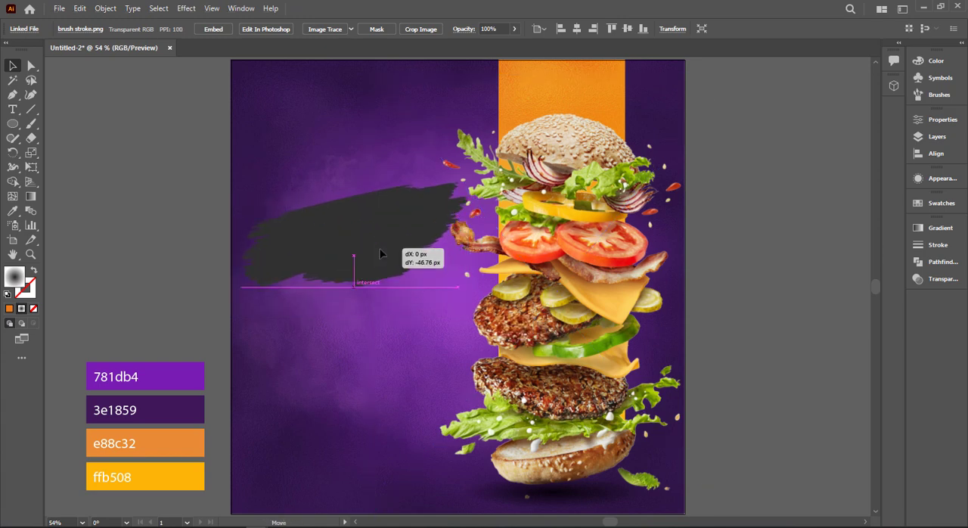
pyautogui.moveTo(380, 254); pyautogui.dragTo(371, 244)
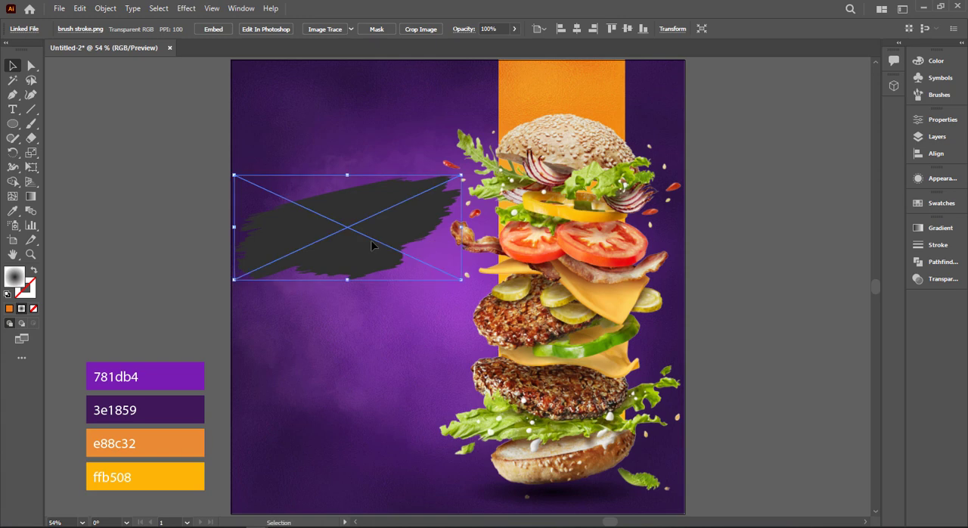
pyautogui.moveTo(394, 251)
pyautogui.mouseDown()
pyautogui.moveTo(400, 108)
pyautogui.moveTo(424, 221)
pyautogui.moveTo(394, 275)
pyautogui.moveTo(396, 256)
pyautogui.mouseUp()
# Try Overlay on the brush stroke image, and set its blending mode to Screen instead
pyautogui.click(942, 278)
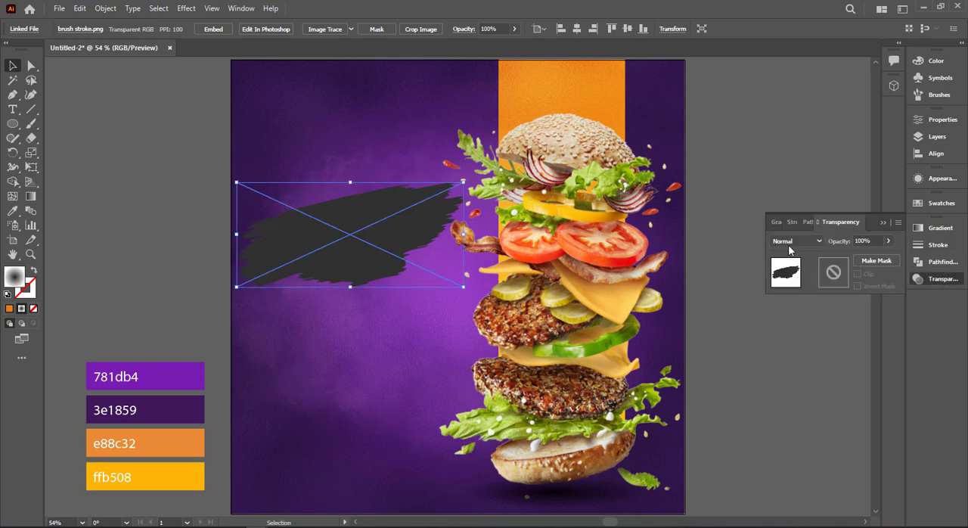
pyautogui.click(796, 240)
pyautogui.click(795, 357)
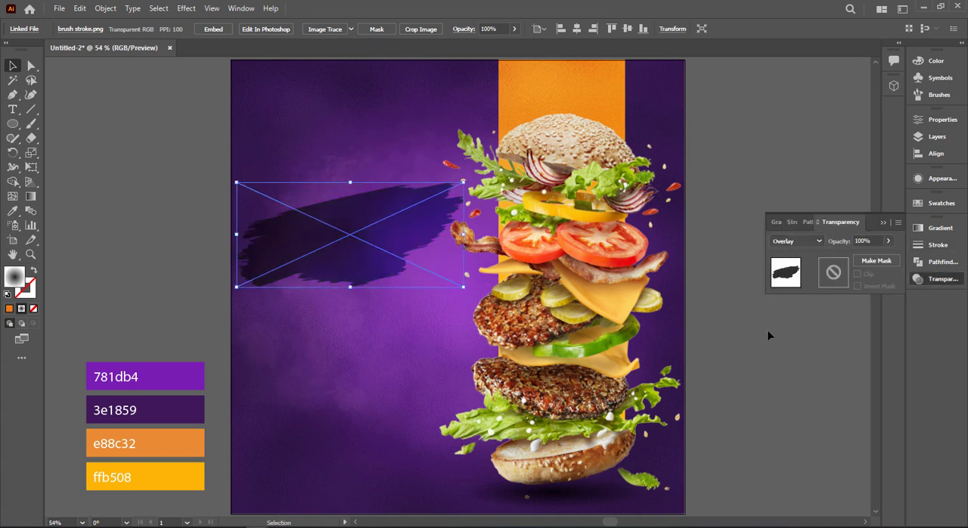
pyautogui.click(795, 240)
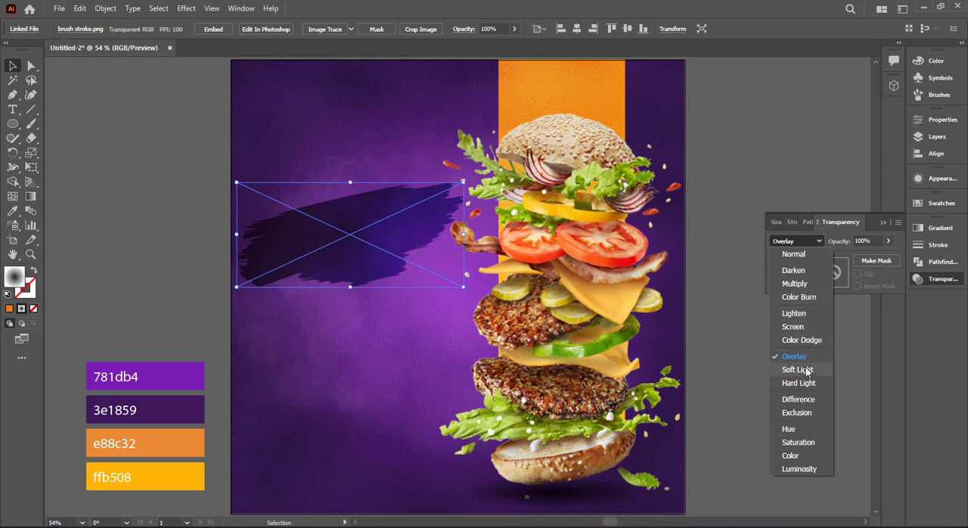
pyautogui.click(809, 326)
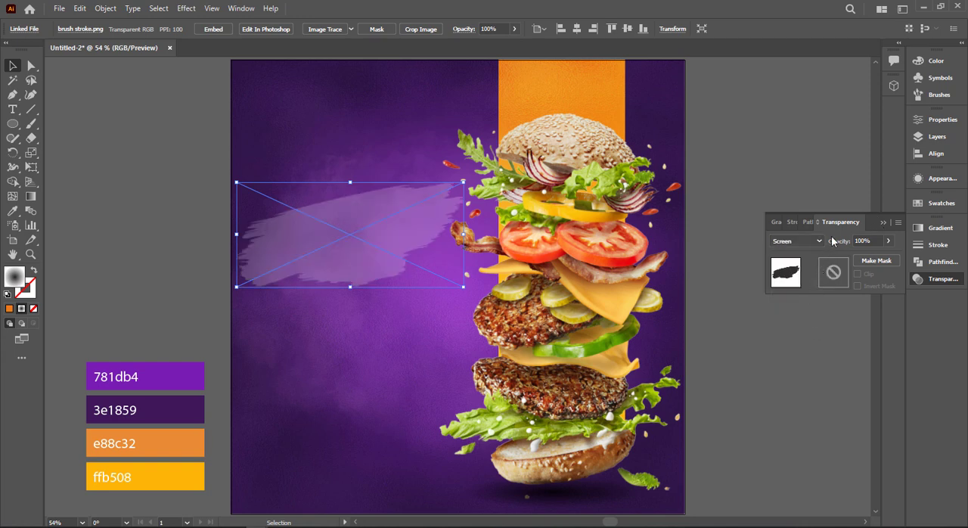
pyautogui.click(883, 222)
pyautogui.click(189, 159)
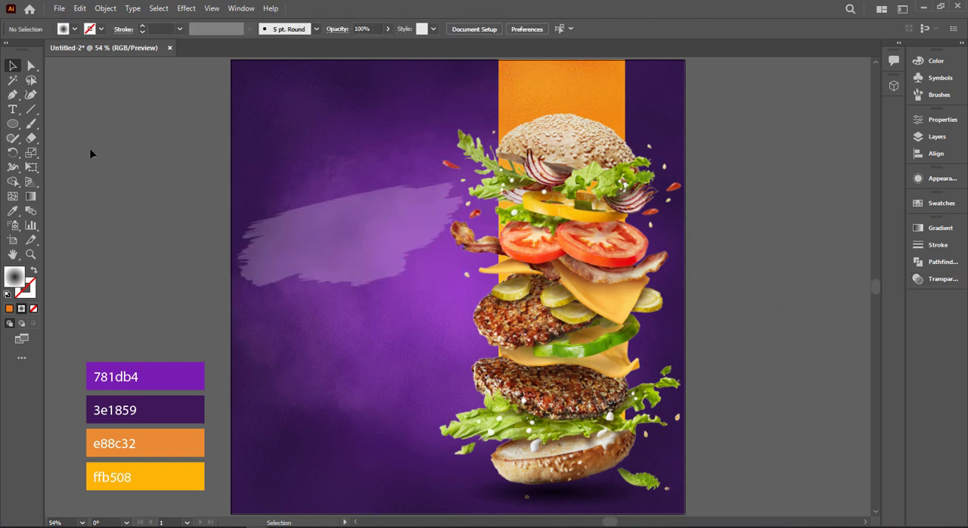
# Add the text Super on the empty canvas left of the artboard, above the colour palette
pyautogui.click(15, 114)
pyautogui.click(88, 146)
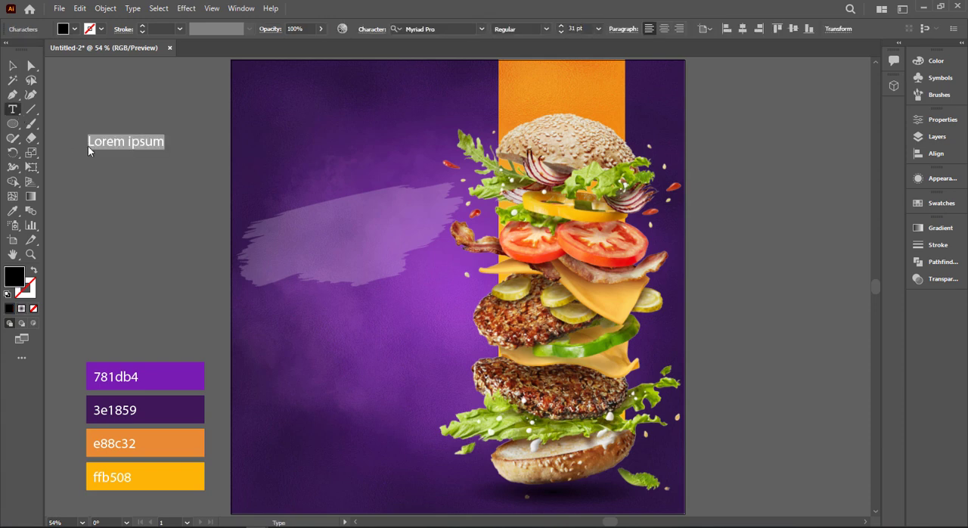
pyautogui.write('Super')
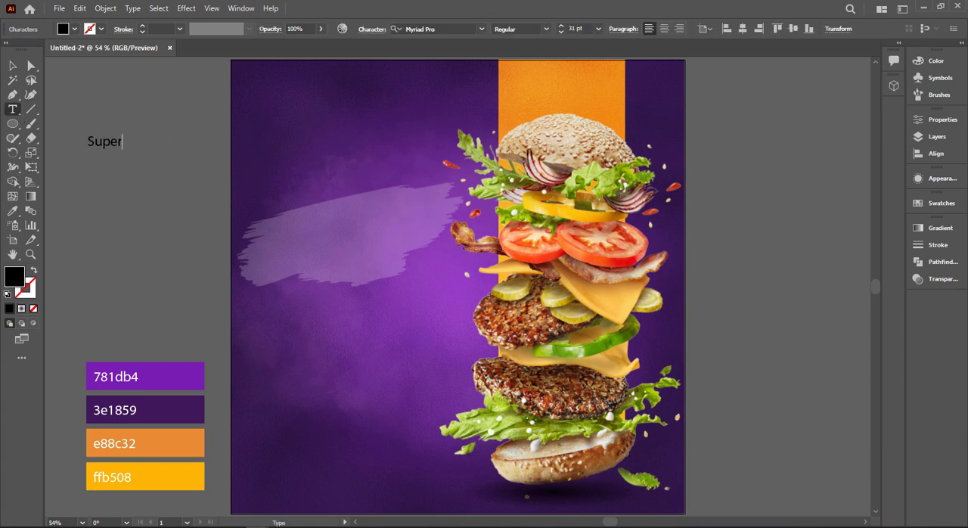
pyautogui.click(14, 67)
# Duplicate the Super text downward twice and change the copies to Delicious and Burger
pyautogui.moveTo(103, 144); pyautogui.dragTo(104, 176)
pyautogui.doubleClick(104, 174)
pyautogui.click(12, 66)
pyautogui.moveTo(129, 180); pyautogui.dragTo(131, 212)
pyautogui.doubleClick(128, 206)
pyautogui.write('Burger')
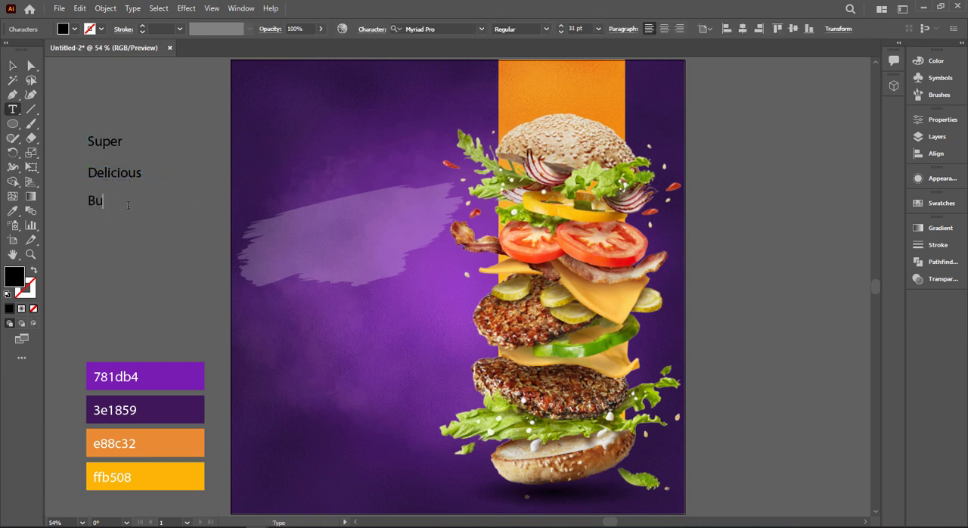
# Set the Super and Burger texts in the Badcats Regular font
pyautogui.click(12, 67)
pyautogui.keyDown('shift'); pyautogui.click(105, 143); pyautogui.keyUp('shift')
pyautogui.click(459, 30)
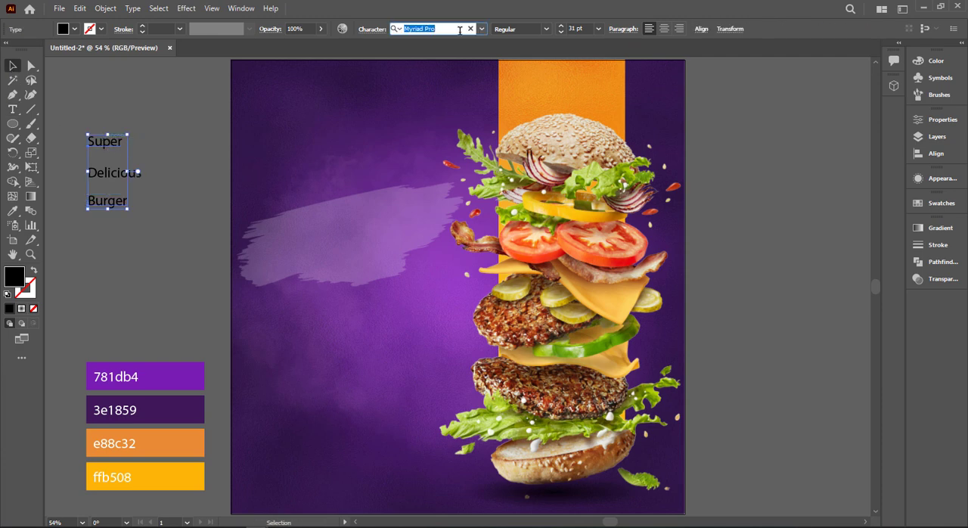
pyautogui.press('BackSpace')
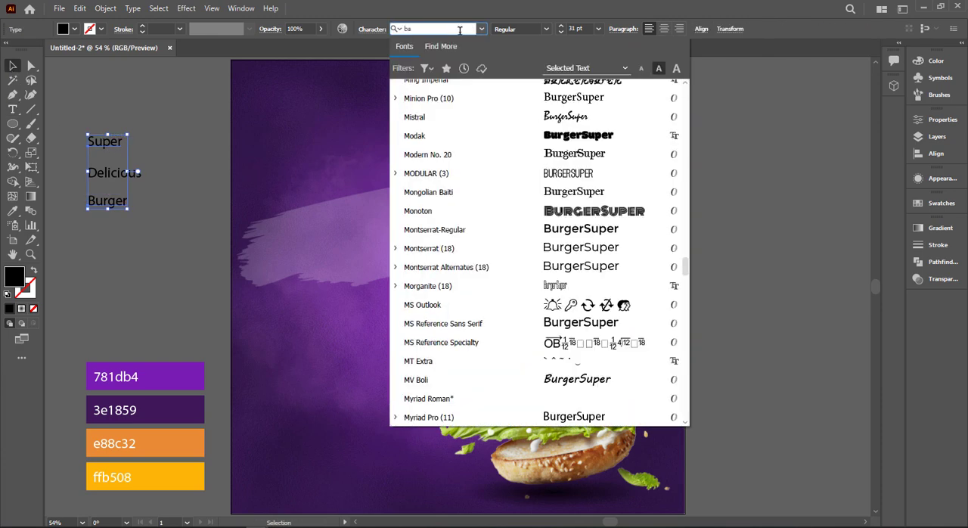
pyautogui.write('bad')
pyautogui.click(564, 91)
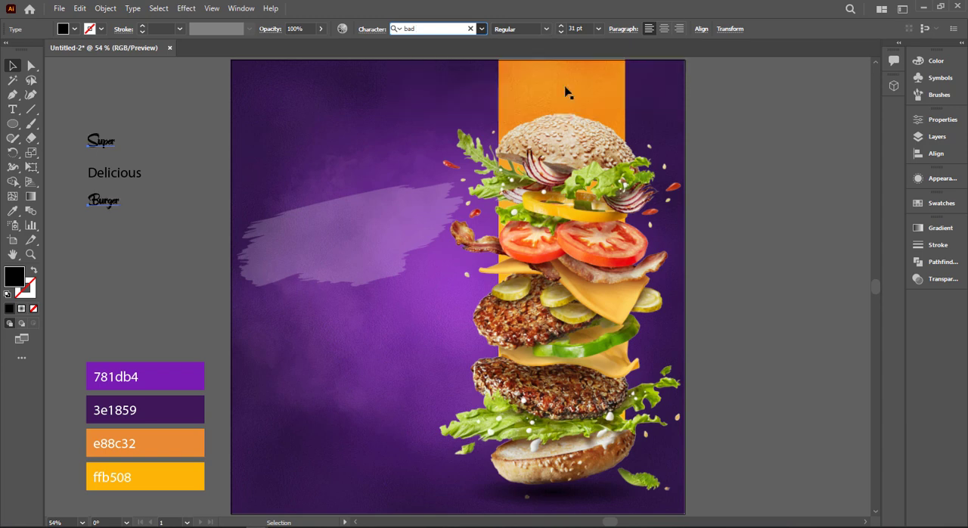
pyautogui.click(169, 161)
# Set the Delicious text in the Cheddar Gothic Rough font
pyautogui.click(135, 171)
pyautogui.click(446, 29)
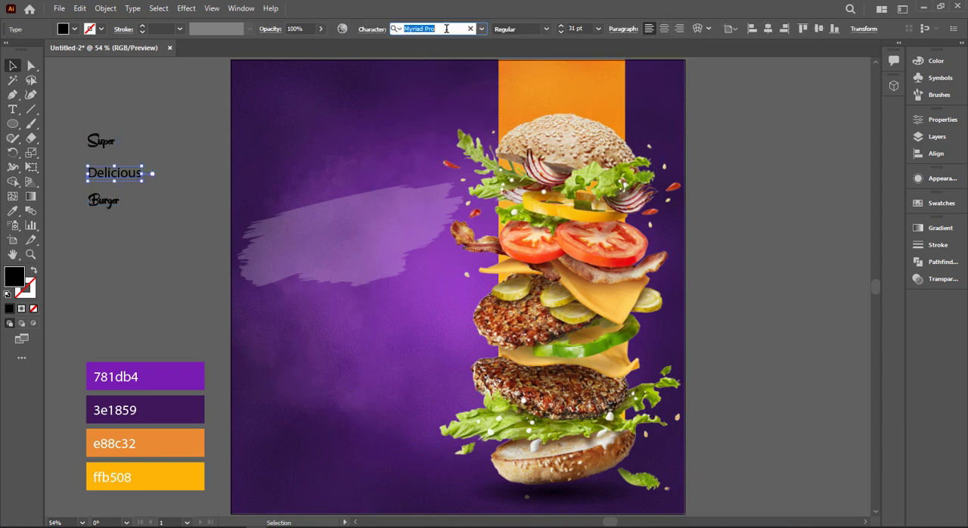
pyautogui.write('ec')
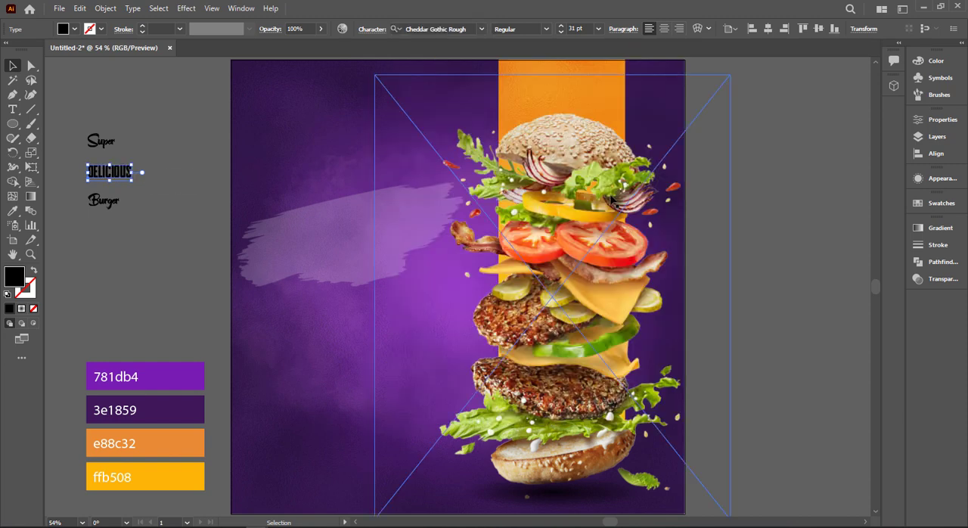
pyautogui.click(246, 193)
# Fill the Delicious text with white
pyautogui.click(131, 184)
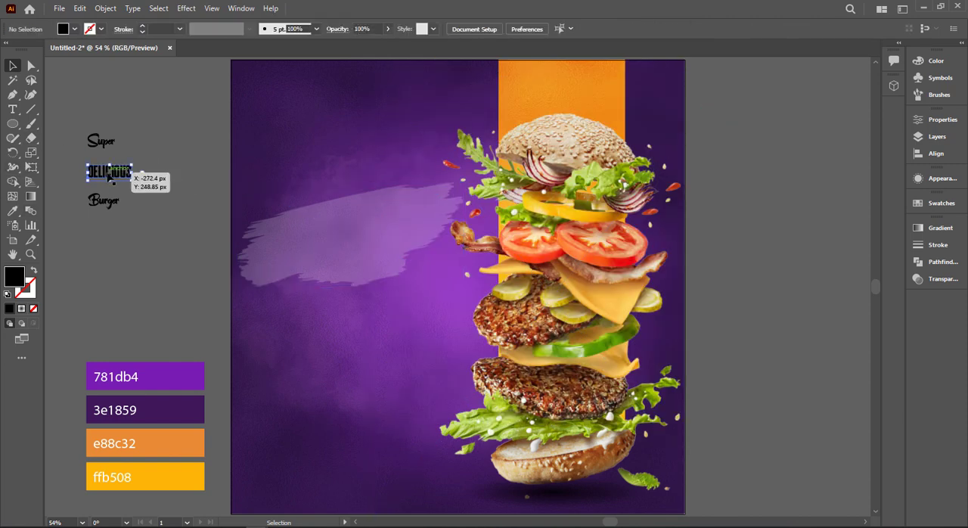
pyautogui.press('i')
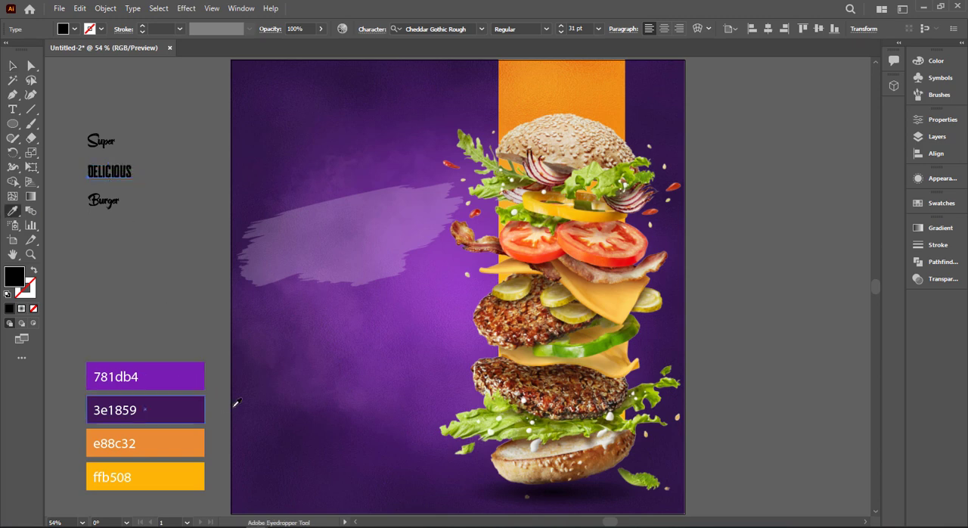
pyautogui.click(74, 29)
pyautogui.click(22, 51)
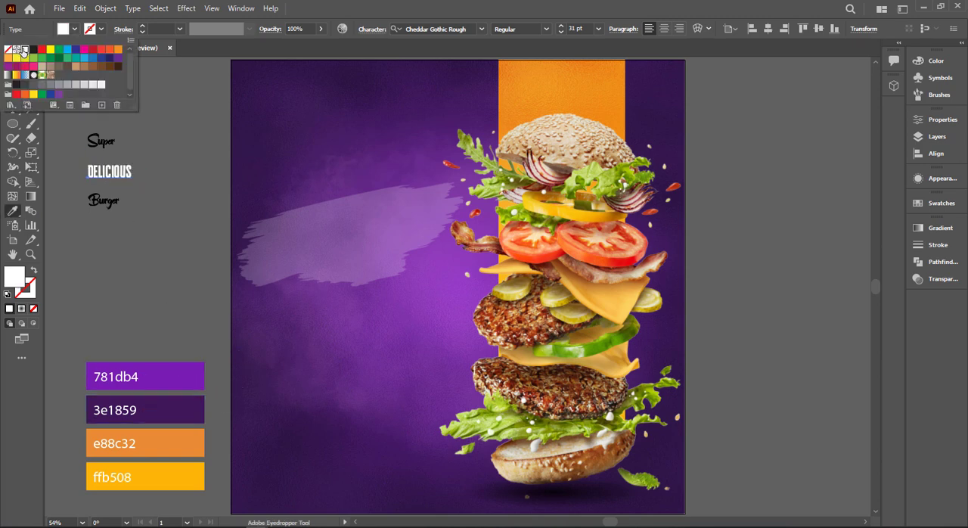
pyautogui.click(356, 10)
# Recolour the Super and Burger texts with the ffb508 yellow from the colour palette, after trying e88c32
pyautogui.click(14, 66)
pyautogui.click(102, 140)
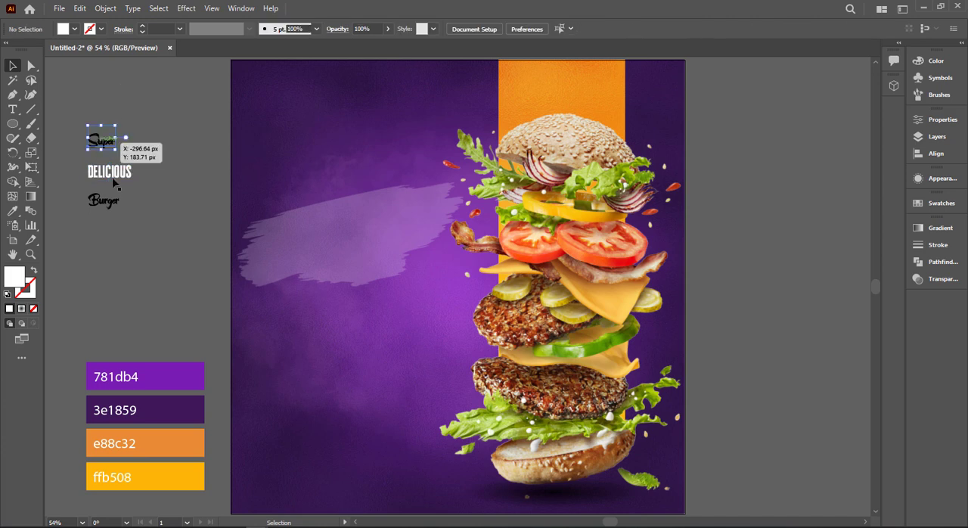
pyautogui.keyDown('shift'); pyautogui.click(105, 201); pyautogui.keyUp('shift')
pyautogui.press('i')
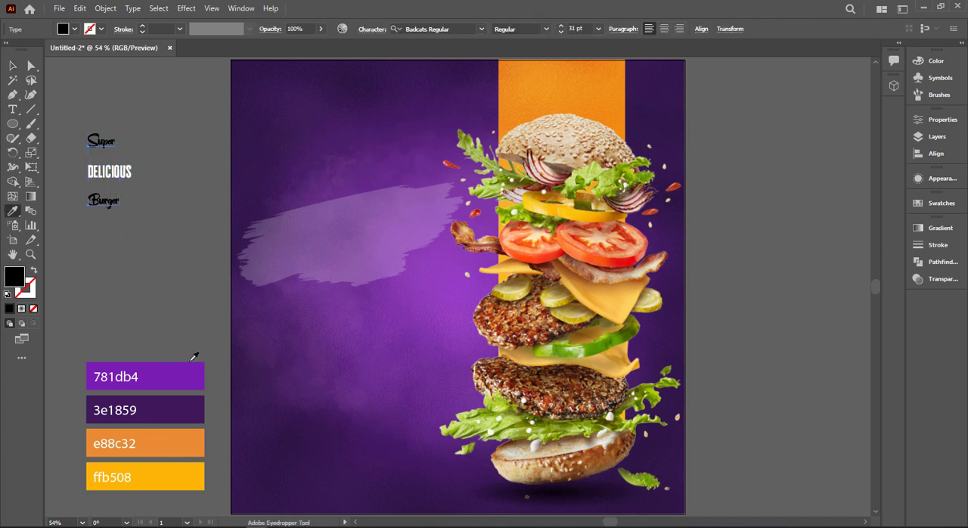
pyautogui.click(194, 466)
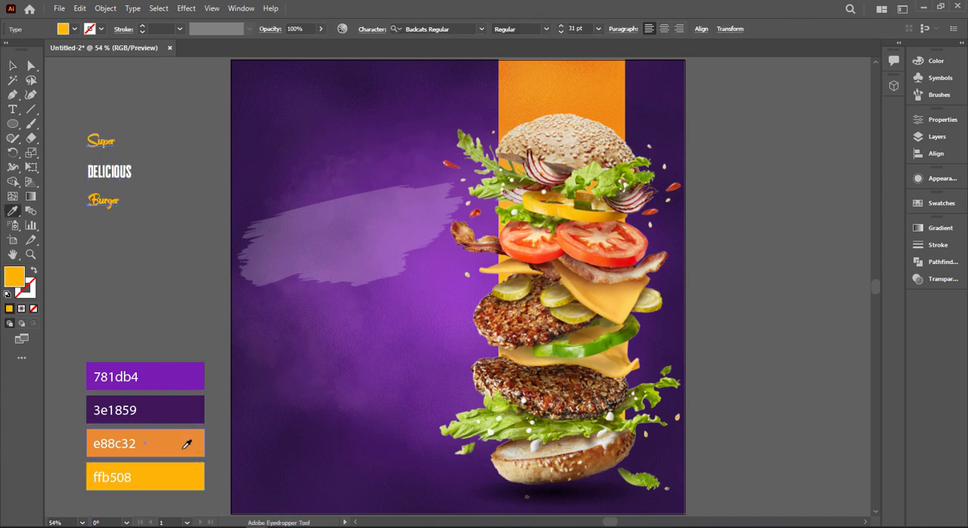
pyautogui.click(187, 445)
pyautogui.click(190, 488)
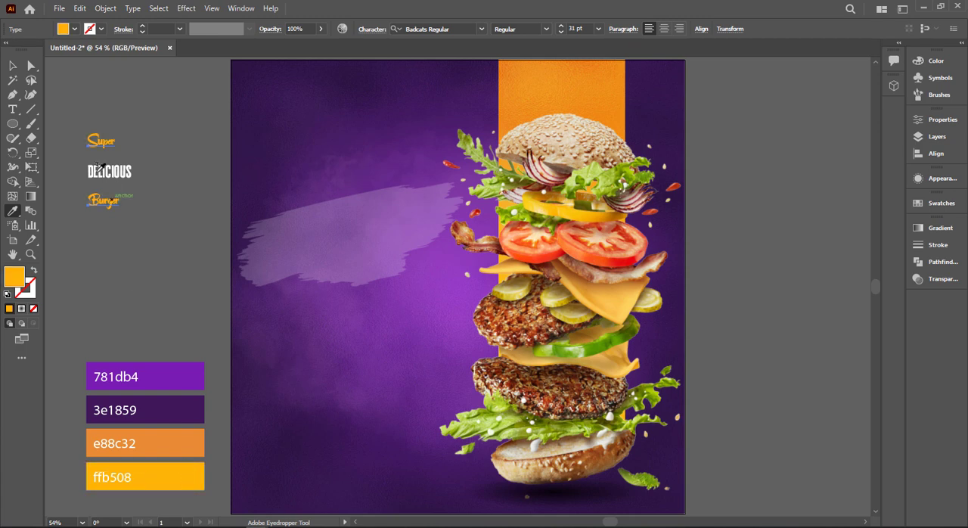
# Enlarge Delicious to about 57 pt and Burger to about 131 pt, placing Burger tightly beneath Delicious
pyautogui.click(14, 67)
pyautogui.click(149, 153)
pyautogui.click(130, 172)
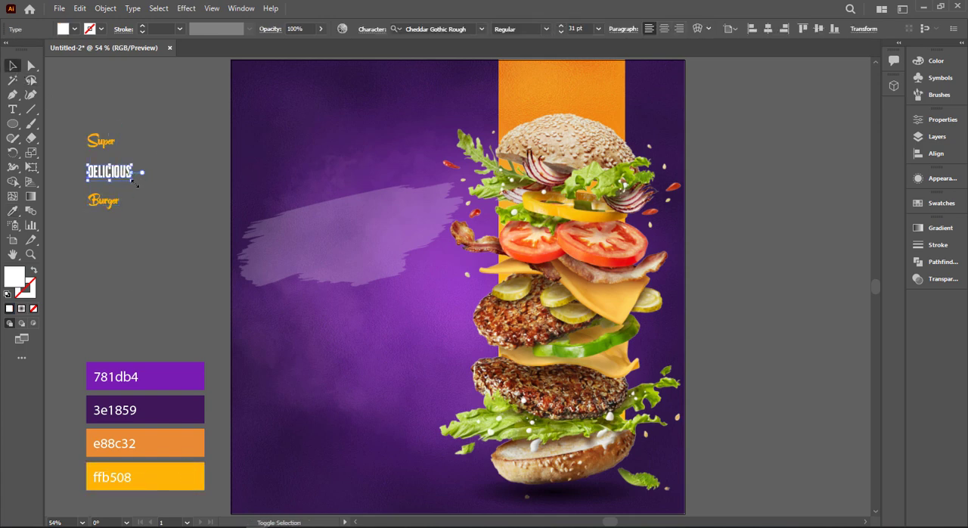
pyautogui.moveTo(134, 184); pyautogui.dragTo(250, 285)
pyautogui.click(112, 205)
pyautogui.moveTo(163, 267); pyautogui.dragTo(143, 254)
pyautogui.click(153, 170)
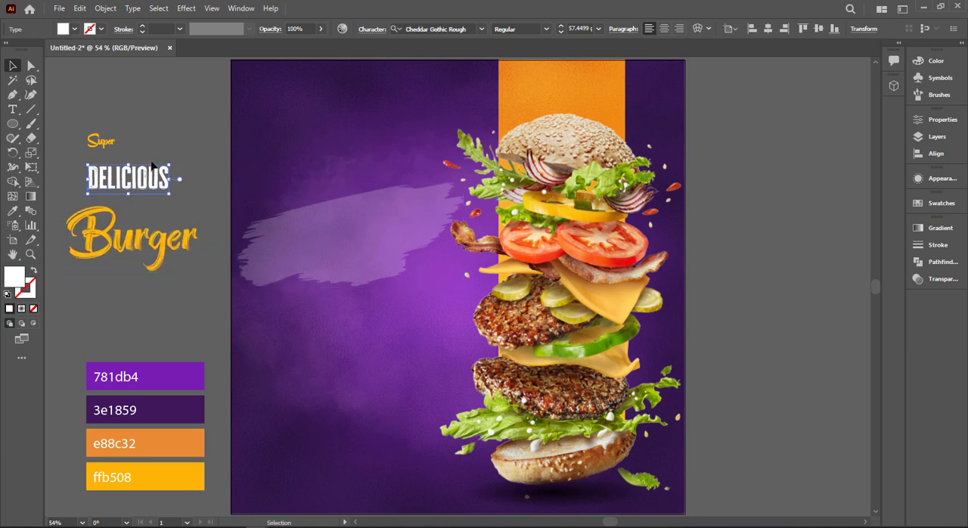
pyautogui.moveTo(153, 178); pyautogui.dragTo(129, 145)
# Enlarge the Super text to about 48 pt and place it just above the start of Delicious
pyautogui.click(102, 141)
pyautogui.click(114, 122)
pyautogui.click(105, 140)
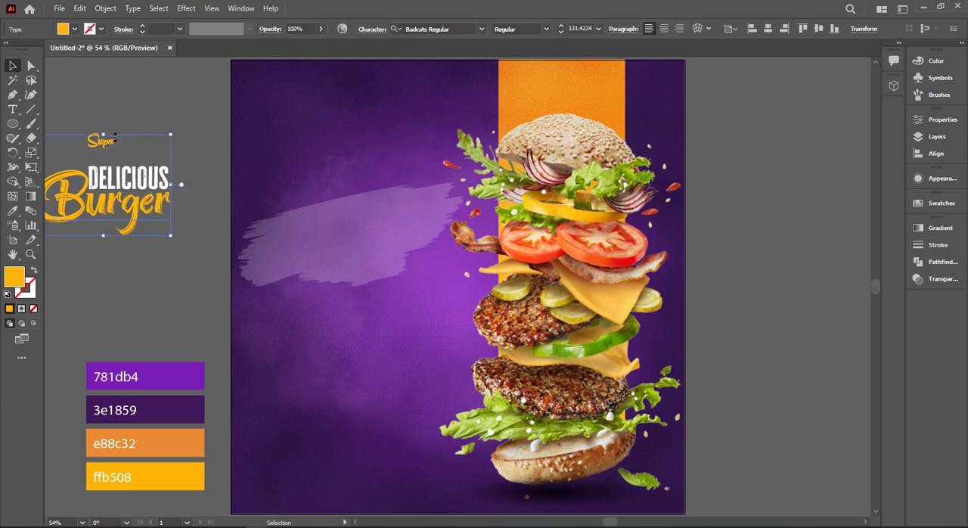
pyautogui.click(106, 148)
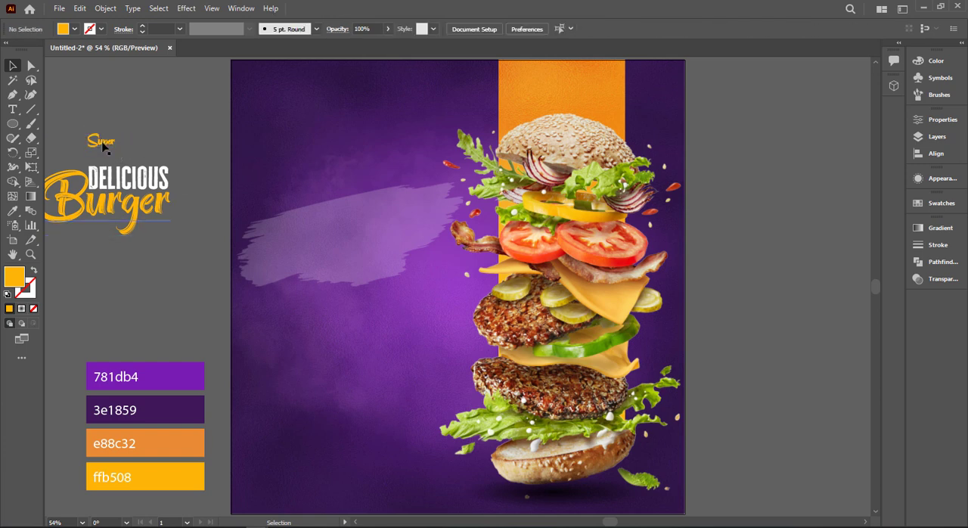
pyautogui.click(104, 148)
pyautogui.click(96, 150)
pyautogui.moveTo(168, 175); pyautogui.dragTo(319, 228)
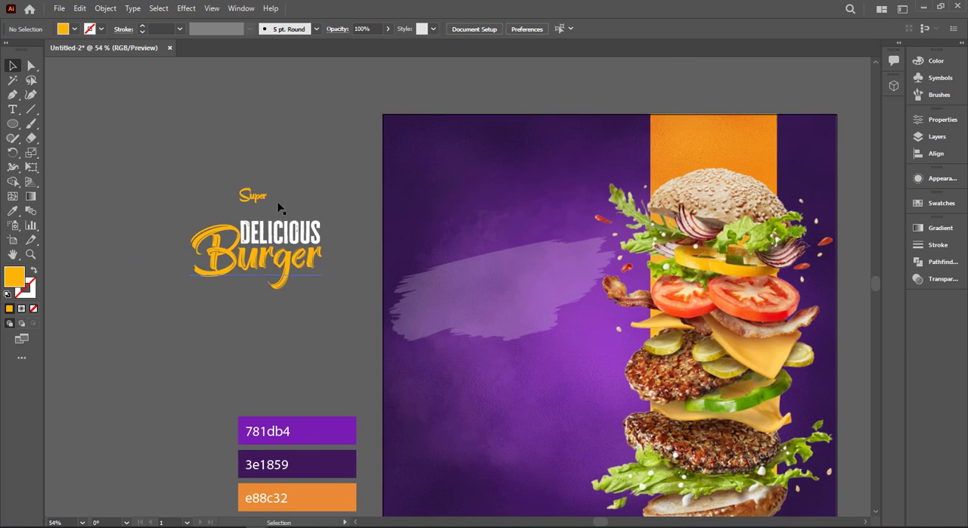
pyautogui.scroll(2, 247, 207)
pyautogui.click(283, 309)
pyautogui.moveTo(414, 272); pyautogui.dragTo(318, 347)
pyautogui.click(155, 216)
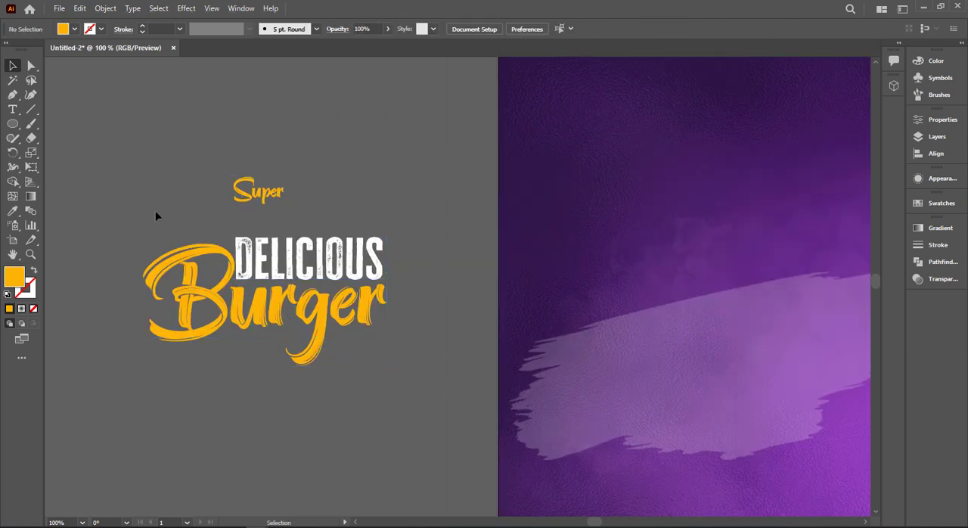
pyautogui.click(248, 192)
pyautogui.moveTo(283, 207); pyautogui.dragTo(288, 224)
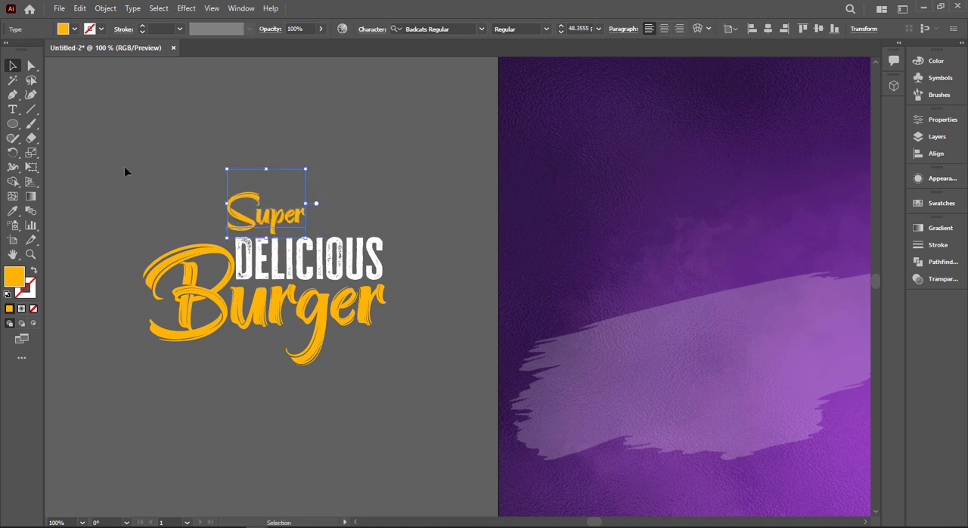
# Group the Super, Delicious and Burger texts into one headline
pyautogui.hotkey('ctrl', 'a')
pyautogui.click(144, 165)
pyautogui.click(320, 346)
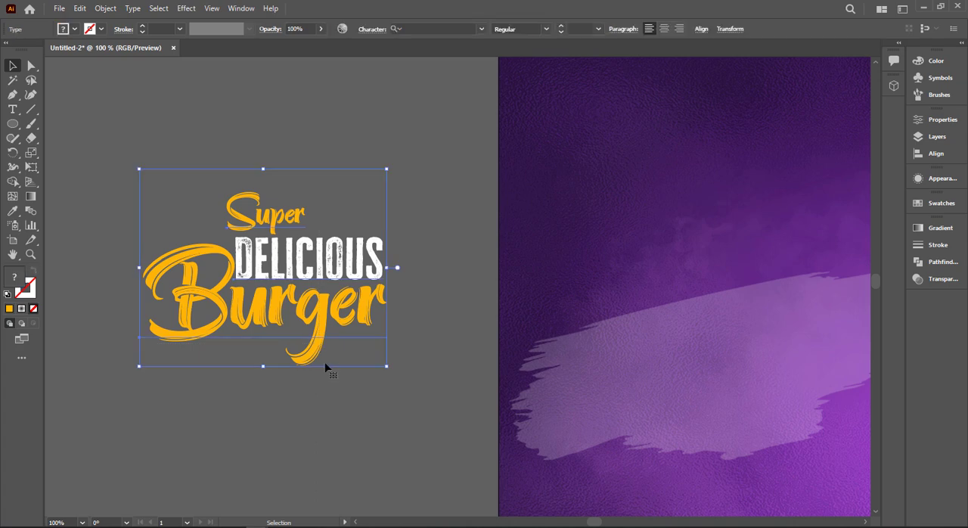
pyautogui.scroll(-3, 329, 367)
pyautogui.hotkey('ctrl', 'g')
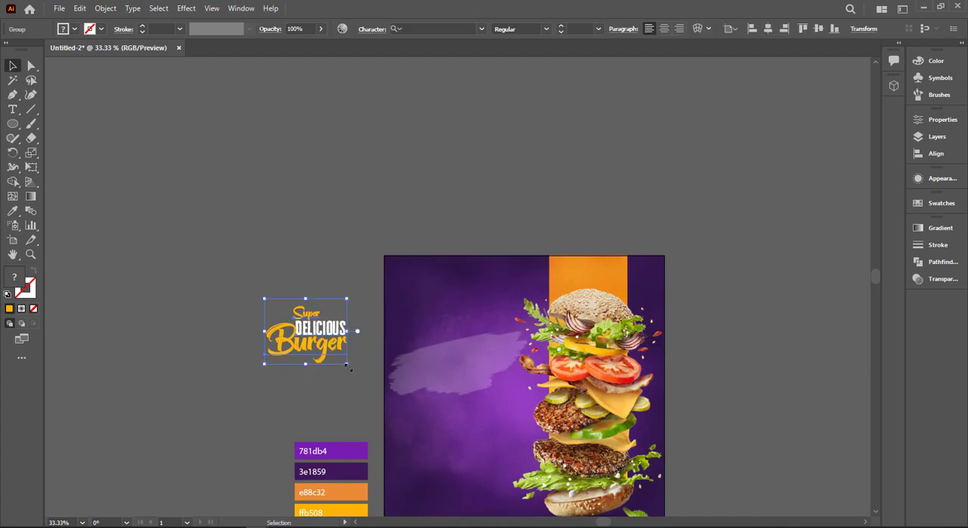
# Place the headline group over the brush stroke on the artboard and enlarge it to nearly the stroke's width
pyautogui.moveTo(335, 347)
pyautogui.mouseDown()
pyautogui.moveTo(360, 375)
pyautogui.moveTo(487, 378)
pyautogui.moveTo(479, 371)
pyautogui.mouseUp()
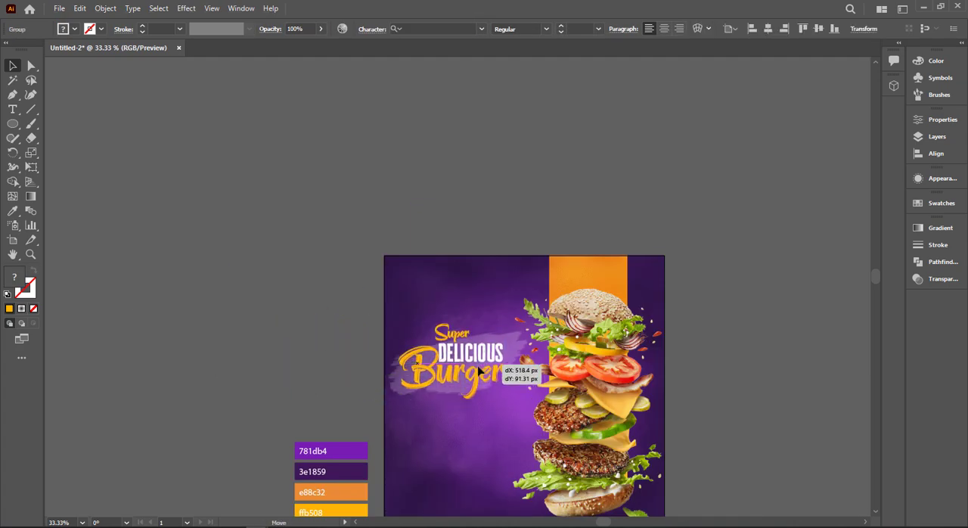
pyautogui.hotkey('ctrl', '0')
pyautogui.moveTo(426, 286); pyautogui.dragTo(472, 314)
pyautogui.moveTo(412, 301); pyautogui.dragTo(407, 299)
pyautogui.click(156, 221)
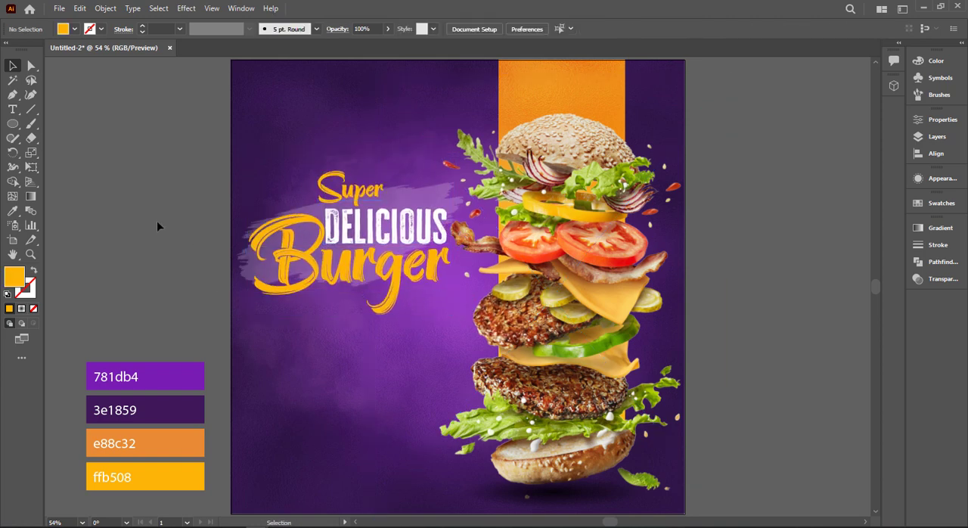
# Lock the headline group and stretch the brush stroke image vertically so it reaches behind Super and Burger
pyautogui.click(305, 207)
pyautogui.hotkey('ctrl', '2')
pyautogui.click(305, 207)
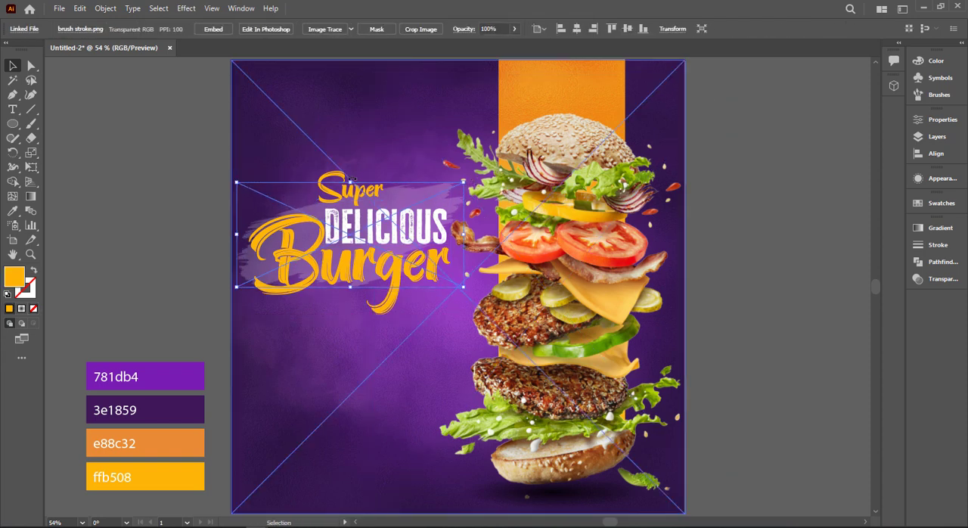
pyautogui.moveTo(350, 182); pyautogui.dragTo(353, 158)
pyautogui.click(150, 147)
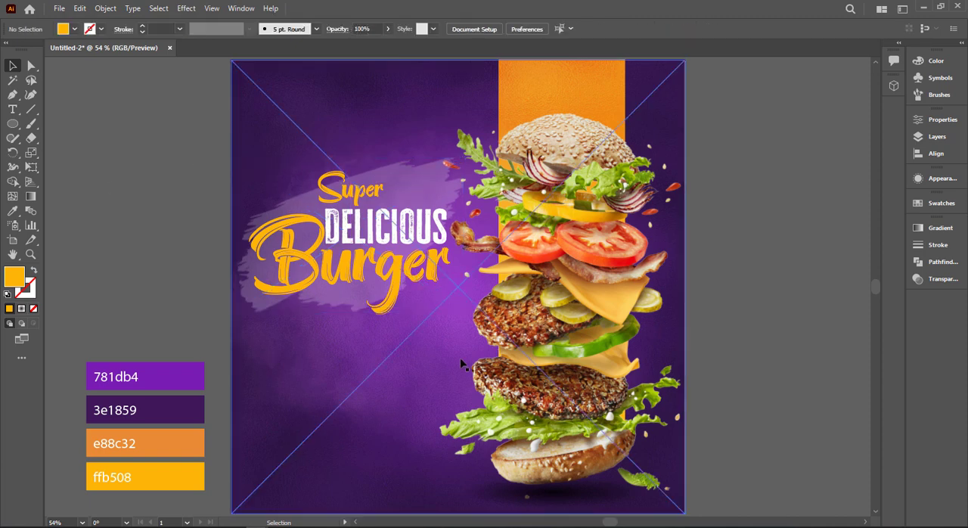
pyautogui.click(272, 271)
pyautogui.press('i')
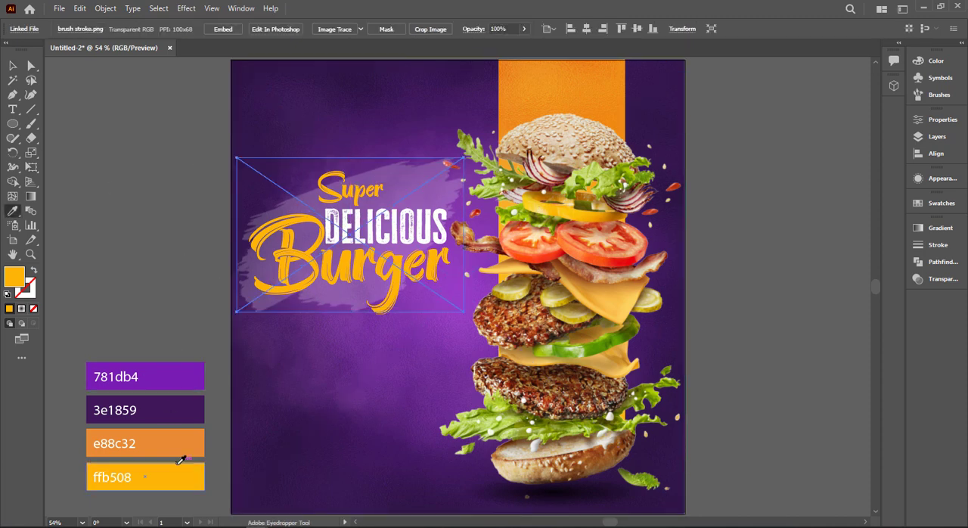
pyautogui.click(179, 469)
pyautogui.hotkey('ctrl', 'z')
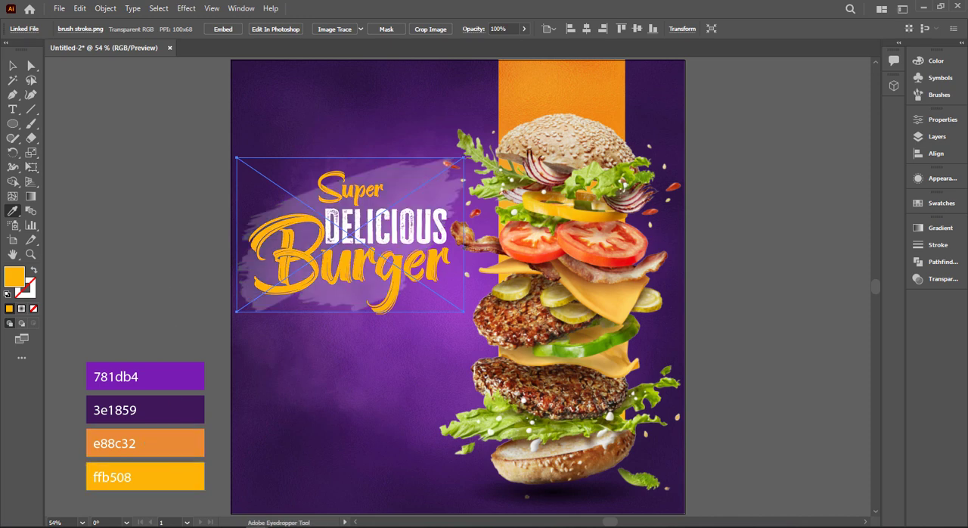
# Unlock the headline group and ungroup its three texts
pyautogui.click(10, 68)
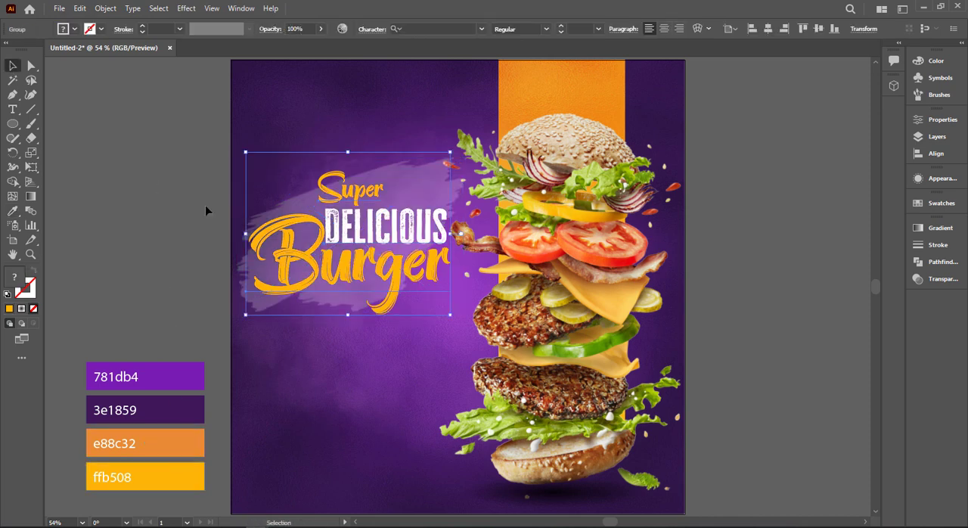
pyautogui.click(277, 298)
pyautogui.click(289, 279)
pyautogui.rightClick(288, 282)
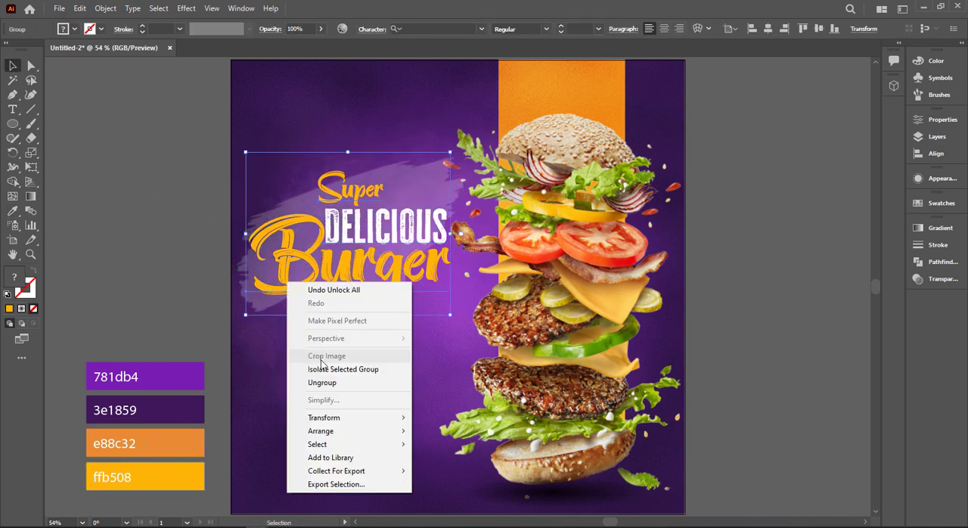
pyautogui.click(323, 383)
# Try the e88c32 palette orange on the Burger text and restore its ffb508 yellow
pyautogui.click(281, 277)
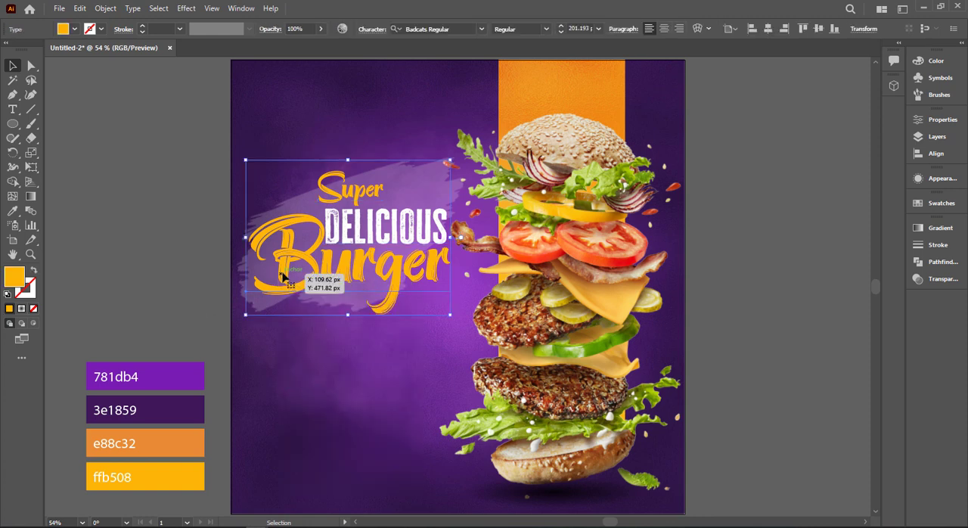
pyautogui.press('i')
pyautogui.click(190, 445)
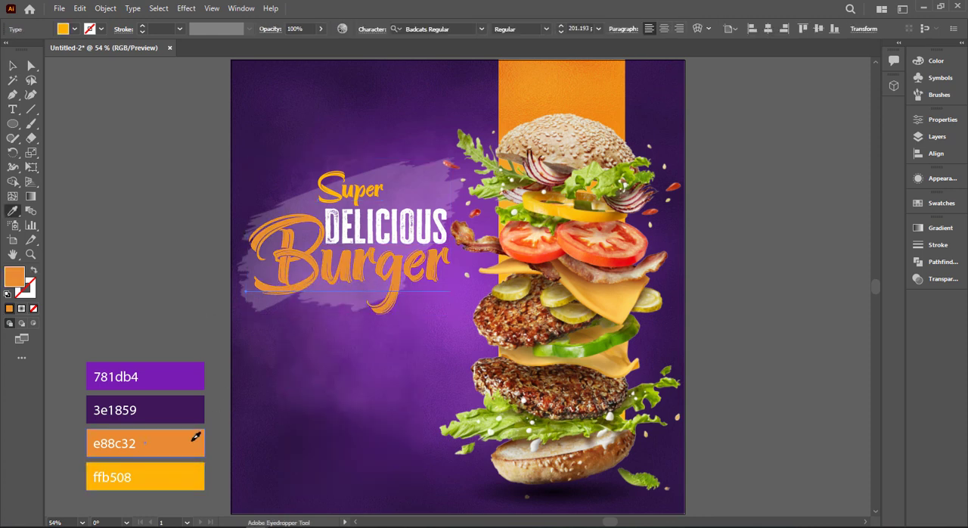
pyautogui.click(192, 468)
pyautogui.press('v')
pyautogui.click(107, 89)
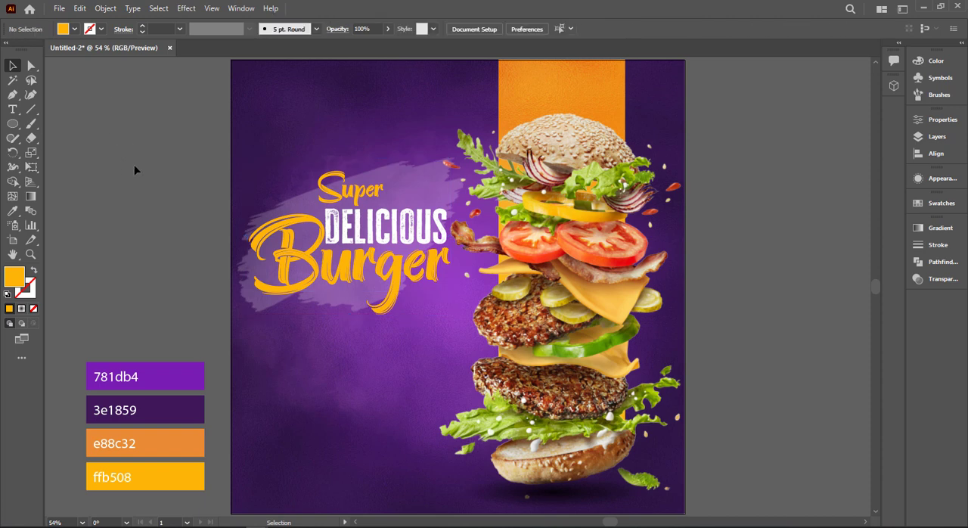
# Add a paragraph text box with placeholder text below the headline, nearly as wide as the Burger text
pyautogui.scroll(-1, 151, 197)
pyautogui.click(12, 109)
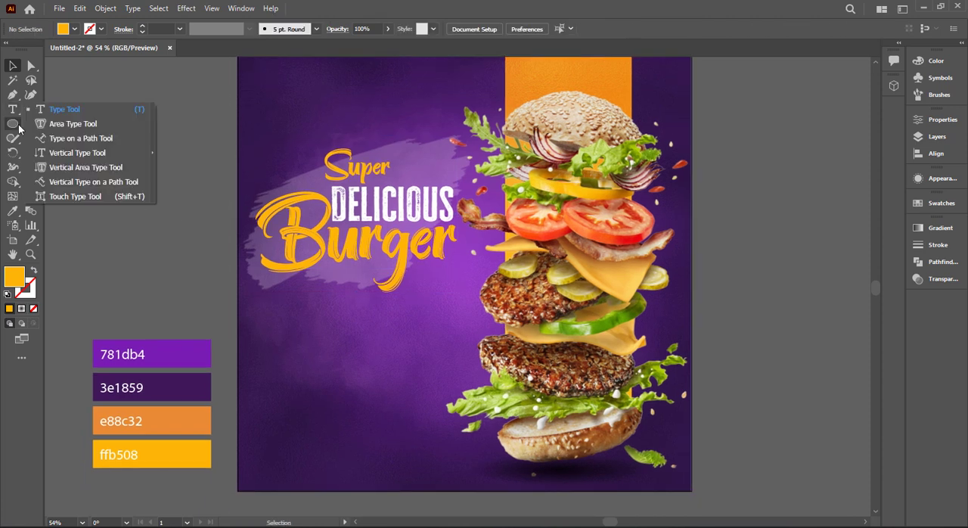
pyautogui.click(38, 112)
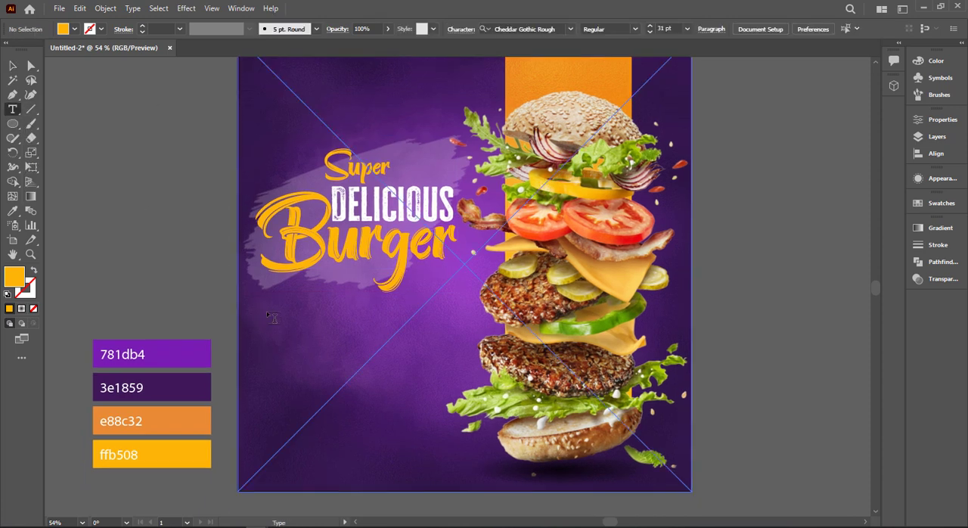
pyautogui.moveTo(275, 317); pyautogui.dragTo(457, 365)
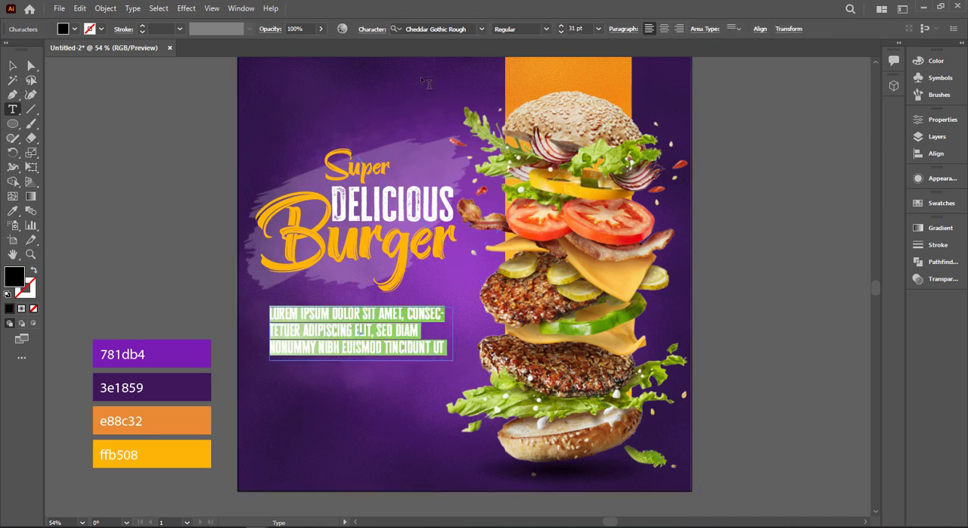
# Set the placeholder paragraph's font to Roboto Regular and its size to 15 pt
pyautogui.click(417, 27)
pyautogui.write('r')
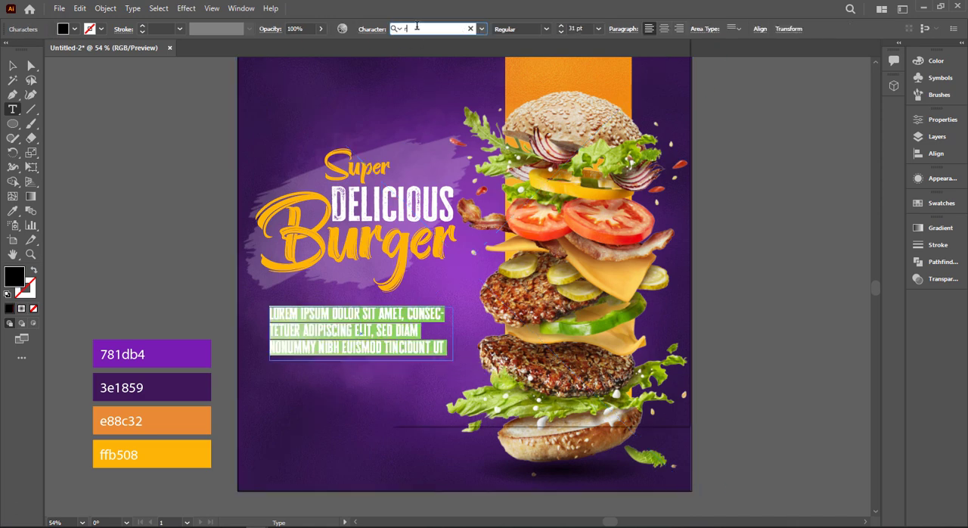
pyautogui.write('oboto')
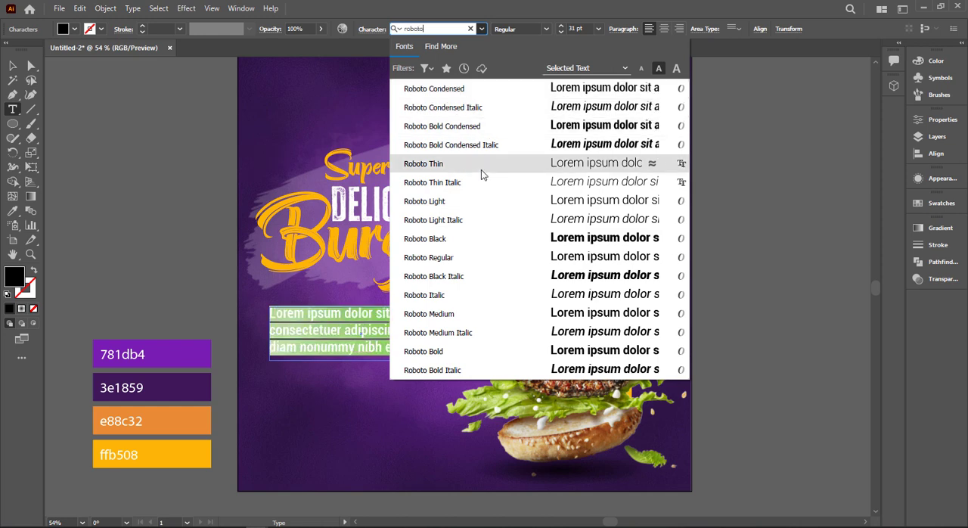
pyautogui.click(495, 259)
pyautogui.click(573, 28)
pyautogui.scroll(-10, 573, 28)
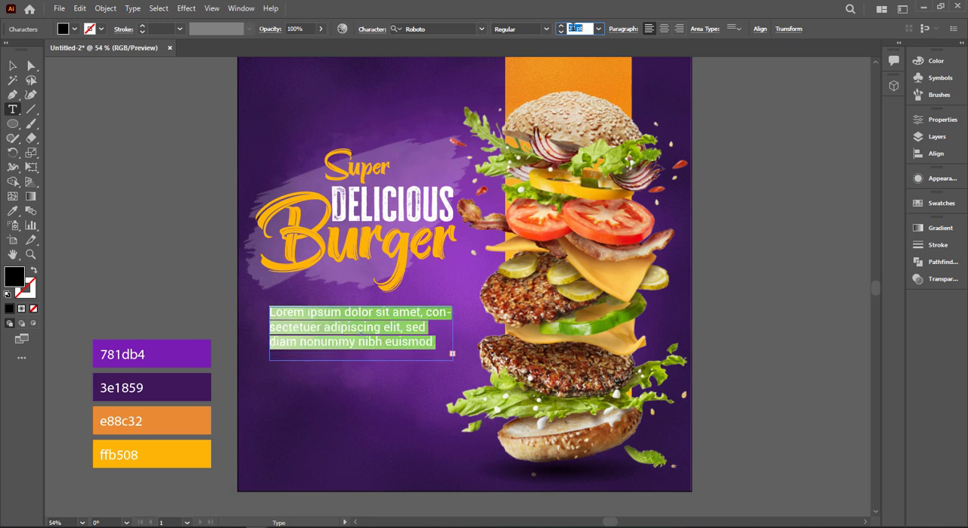
# Delete the short paragraph text box and create a new placeholder paragraph box at the same place below the headline
pyautogui.click(12, 66)
pyautogui.press('Delete')
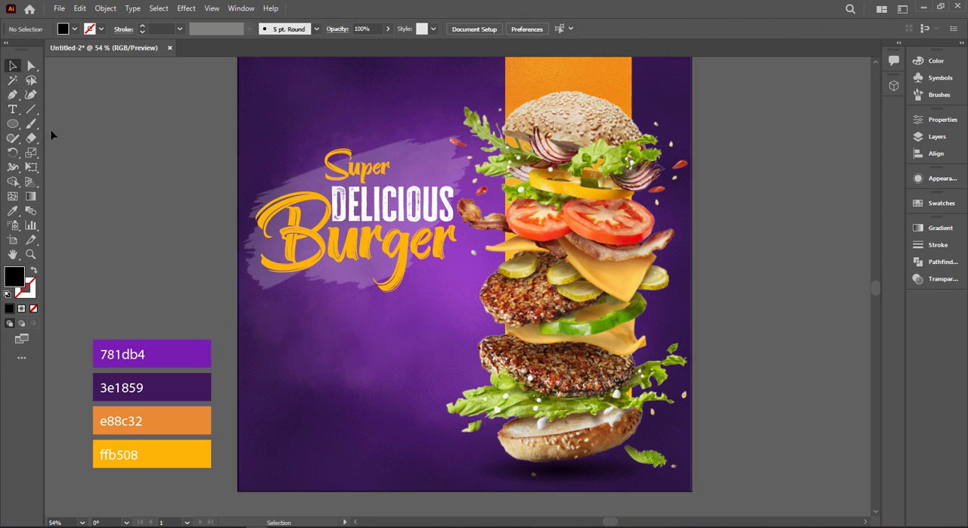
pyautogui.click(14, 109)
pyautogui.click(74, 29)
pyautogui.click(25, 49)
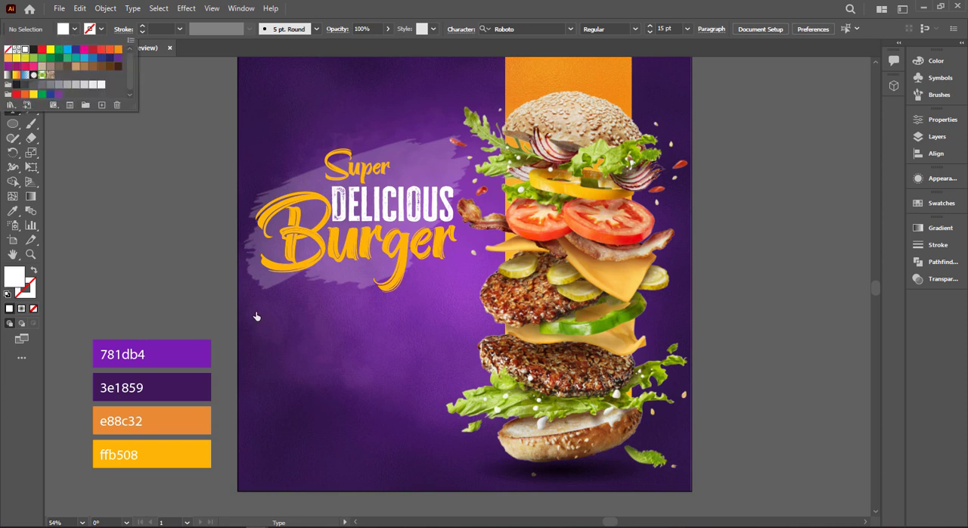
pyautogui.click(325, 8)
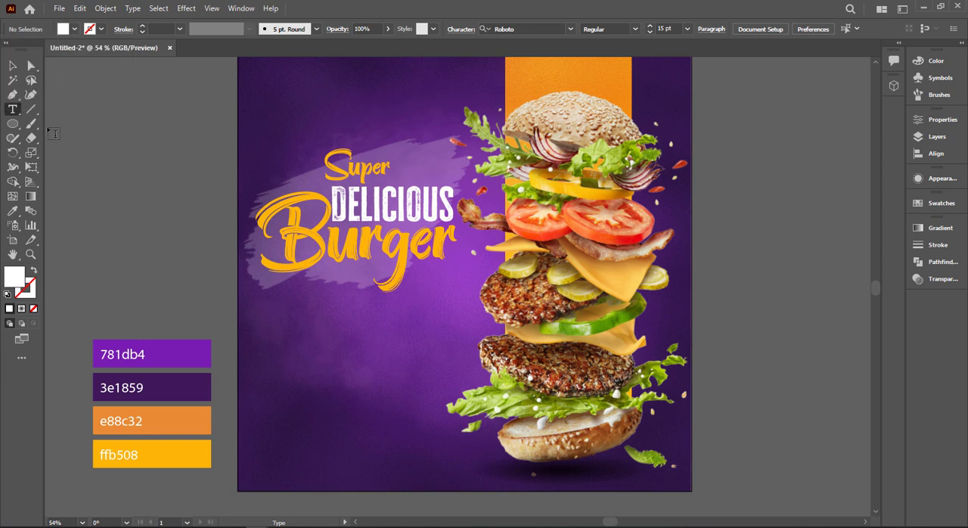
pyautogui.moveTo(272, 303); pyautogui.dragTo(449, 351)
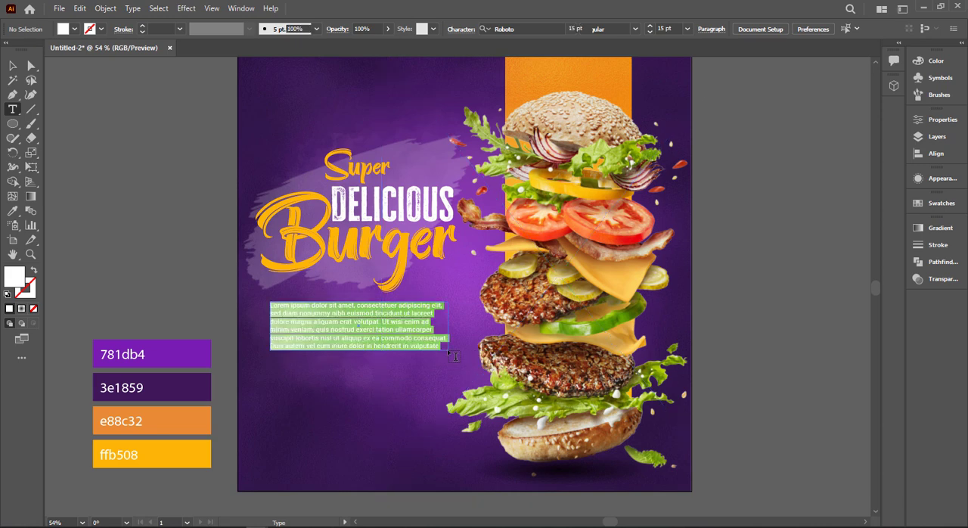
# Change the new placeholder paragraph's fill colour to white
pyautogui.click(13, 66)
pyautogui.click(60, 208)
pyautogui.click(336, 333)
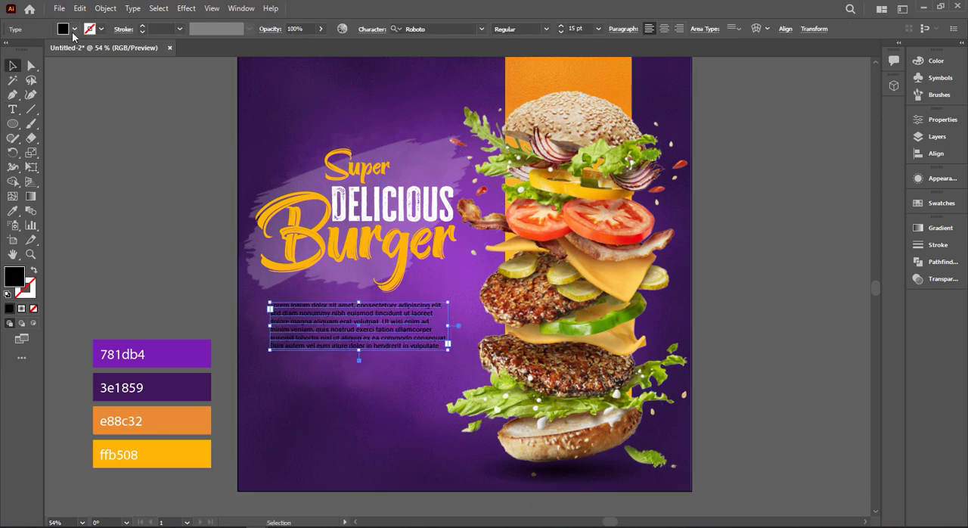
pyautogui.click(74, 28)
pyautogui.click(23, 50)
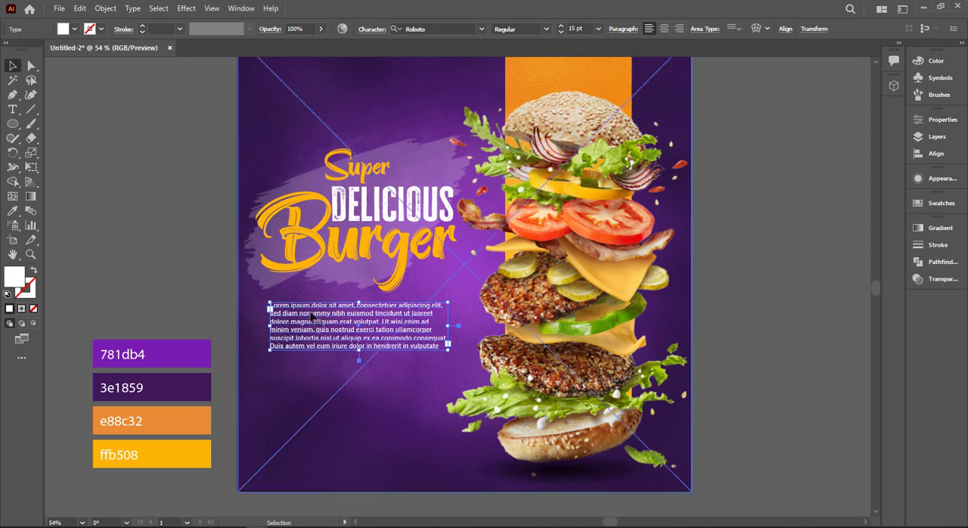
# Trim the end of the placeholder paragraph so it stops in the fifth line after "ut aliquip e"
pyautogui.doubleClick(369, 337)
pyautogui.moveTo(369, 338); pyautogui.dragTo(448, 347)
pyautogui.press('BackSpace')
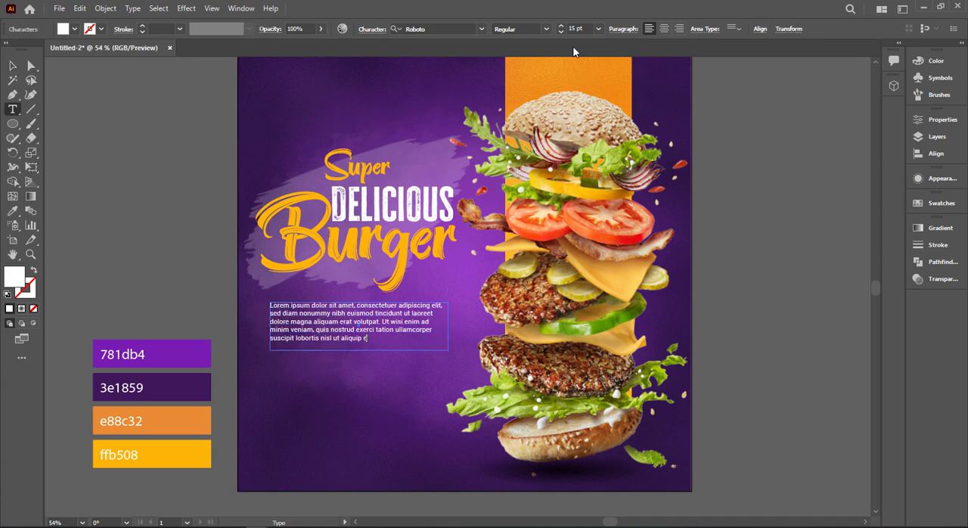
# Increase the paragraph's text size to 16 pt and move it slightly down from the headline
pyautogui.click(581, 28)
pyautogui.press('Up')
pyautogui.press('Up')
pyautogui.press('Escape')
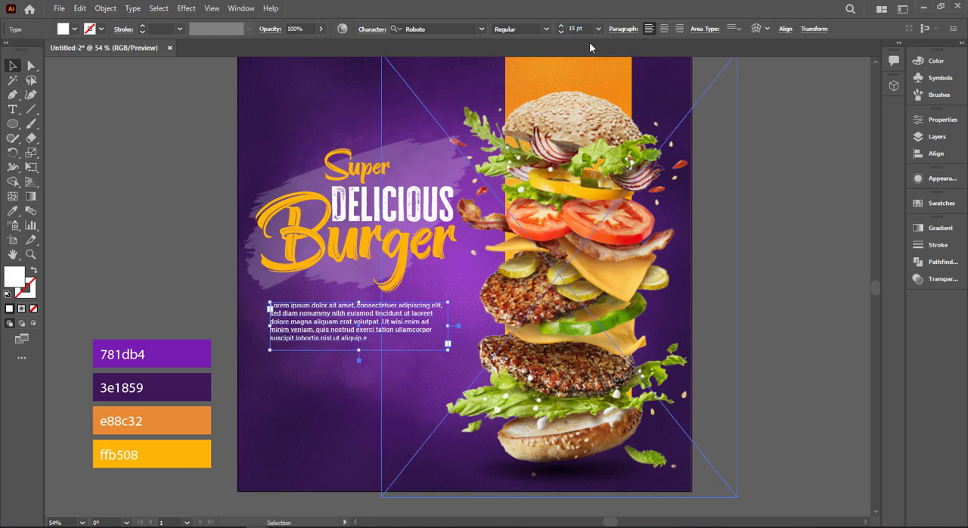
pyautogui.click(576, 29)
pyautogui.press('Up')
pyautogui.click(194, 238)
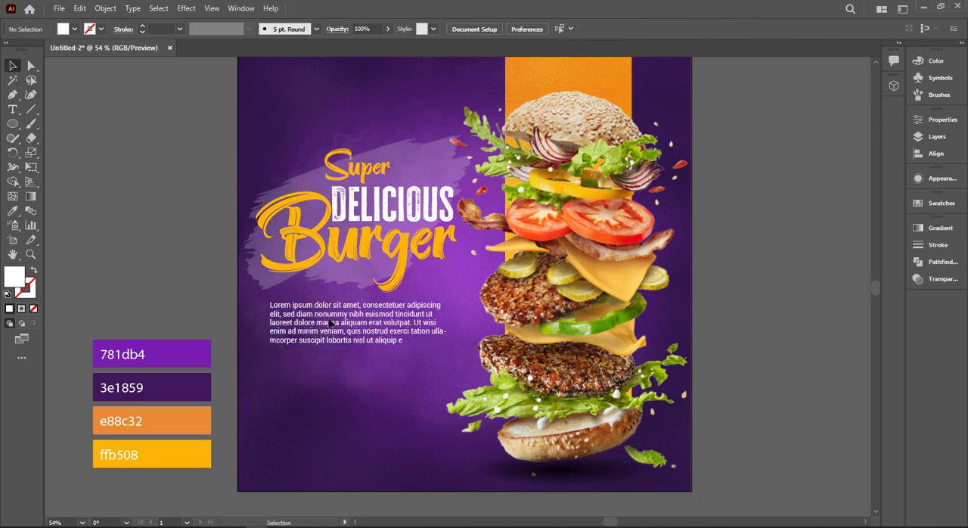
pyautogui.moveTo(332, 323); pyautogui.dragTo(332, 332)
pyautogui.click(70, 123)
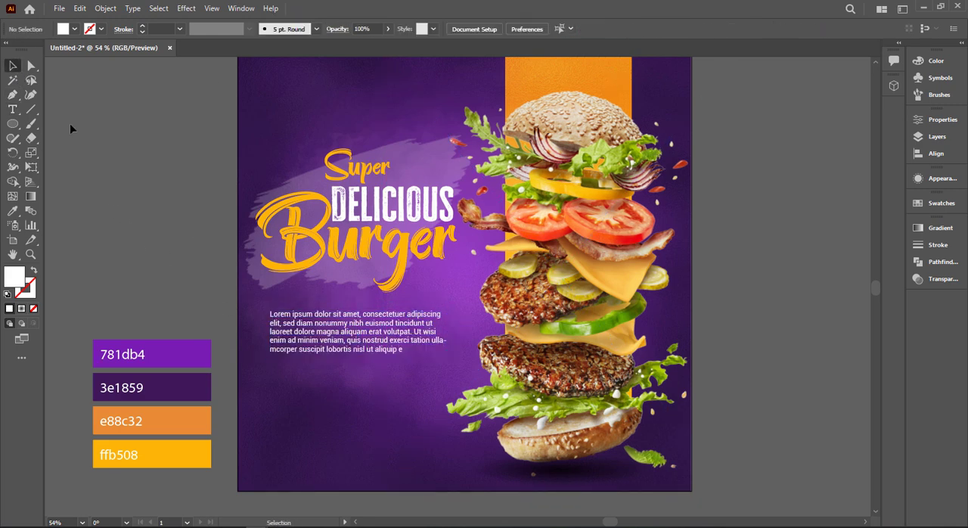
# Draw a button-sized rectangle below the paragraph and fill it with the orange sampled from the vertical panel
pyautogui.moveTo(17, 127); pyautogui.dragTo(45, 123)
pyautogui.moveTo(270, 374); pyautogui.dragTo(370, 403)
pyautogui.press('i')
pyautogui.click(561, 75)
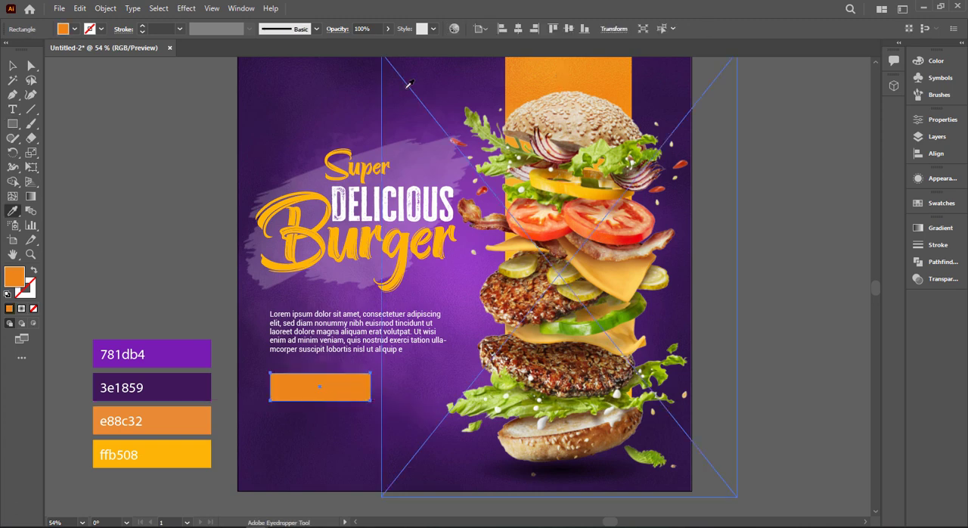
# Fill the button rectangle with the preset yellow-to-red linear gradient and round its corners fully into a pill shape
pyautogui.click(13, 67)
pyautogui.press('g')
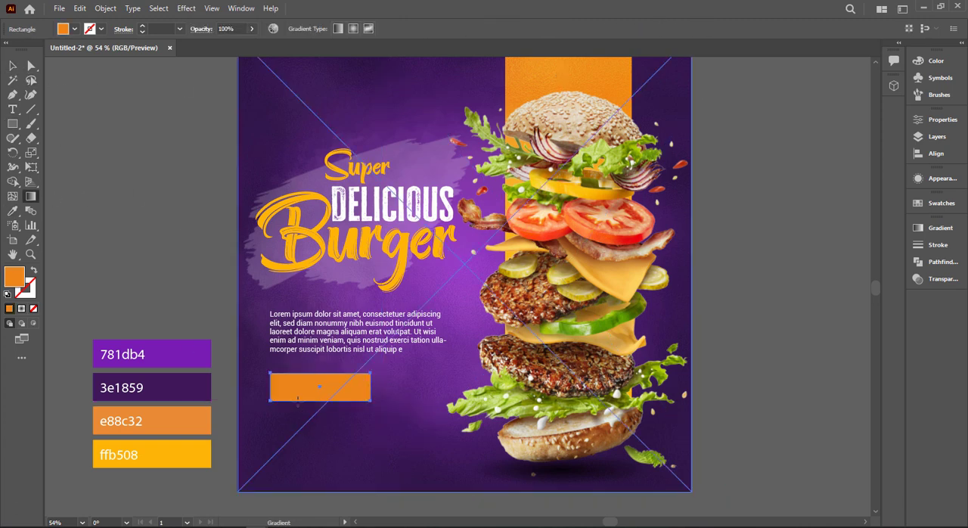
pyautogui.click(13, 66)
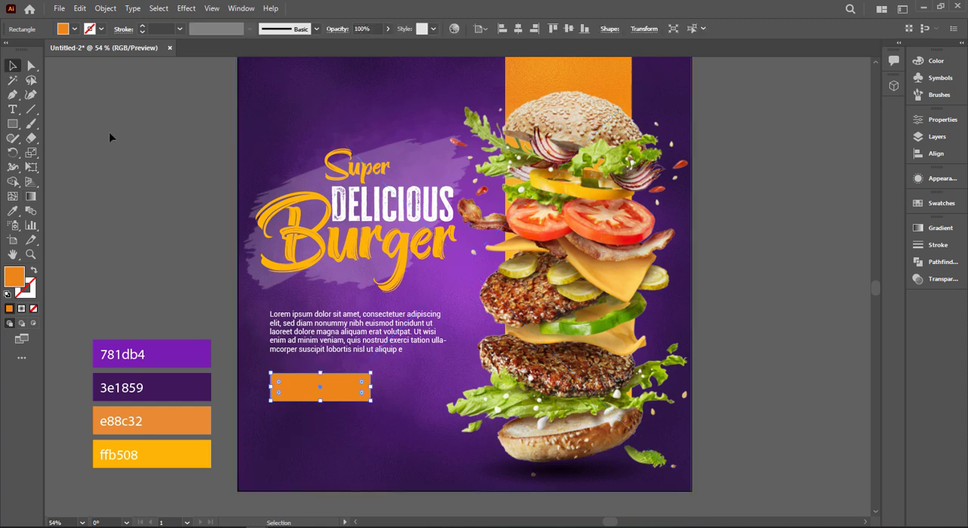
pyautogui.scroll(-1, 280, 392)
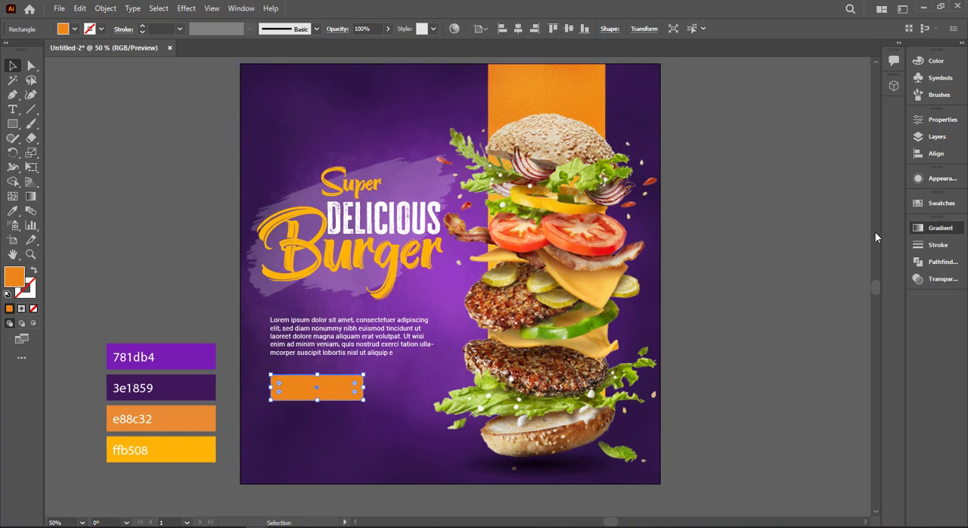
pyautogui.click(940, 227)
pyautogui.click(778, 243)
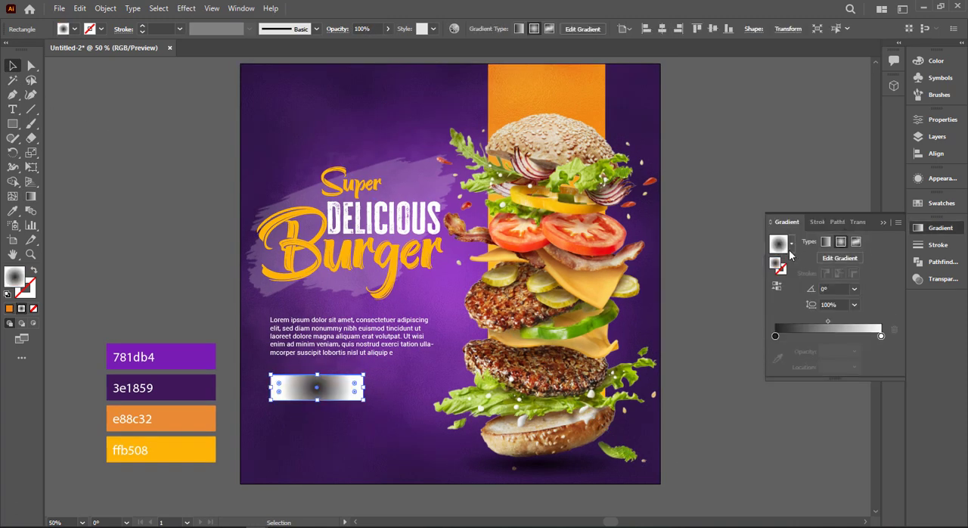
pyautogui.click(791, 244)
pyautogui.click(758, 285)
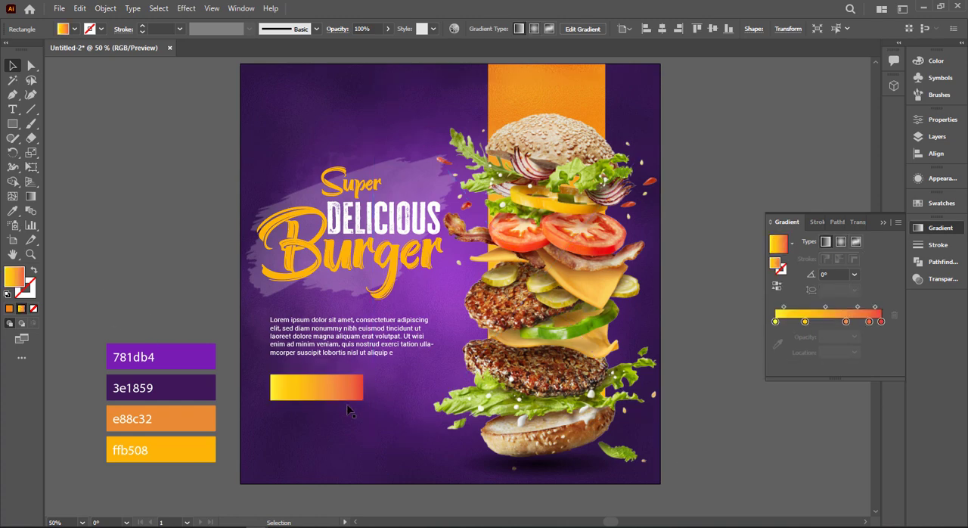
pyautogui.moveTo(280, 390); pyautogui.dragTo(301, 391)
pyautogui.click(235, 326)
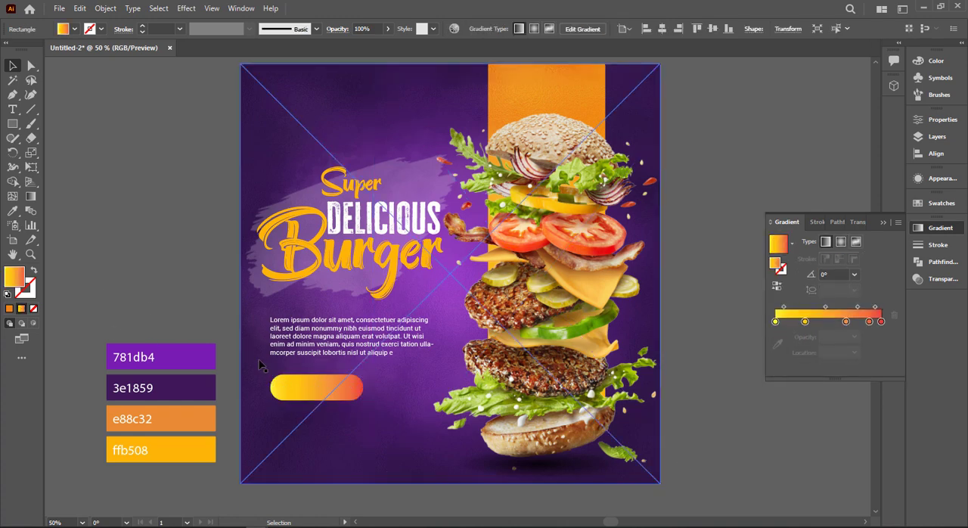
# Offset the pill button's path slightly outward and reverse the outer shape's gradient to -180° to form a contrasting border
pyautogui.scroll(3, 259, 361)
pyautogui.scroll(-2, 363, 419)
pyautogui.click(379, 400)
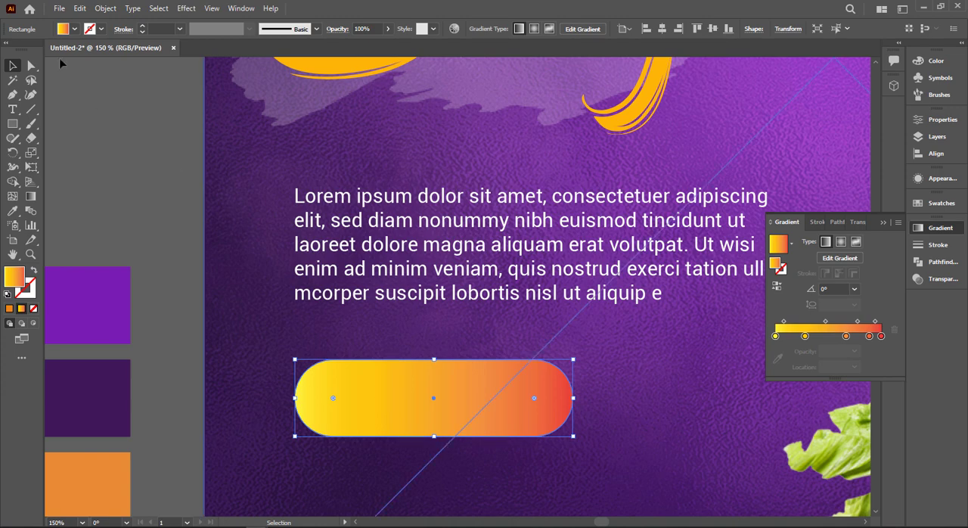
pyautogui.click(105, 8)
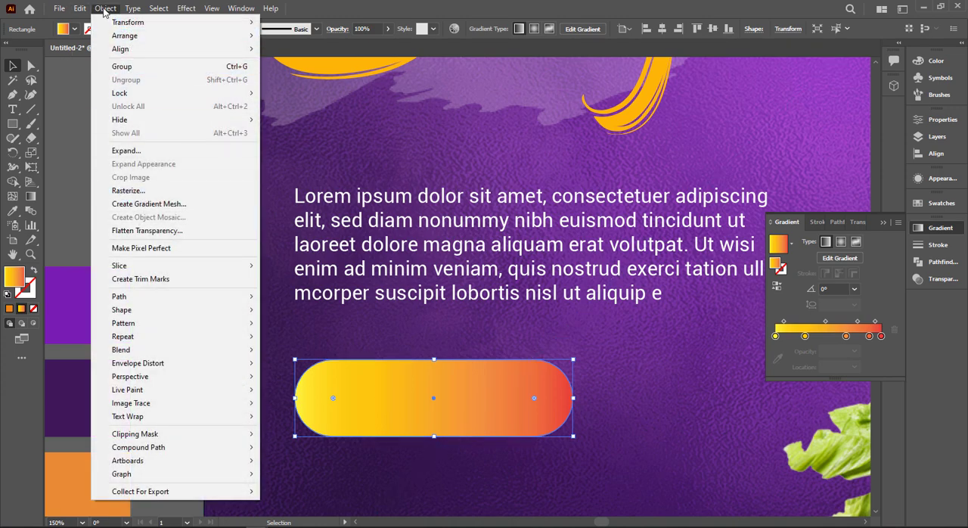
pyautogui.moveTo(87, 9)
pyautogui.moveTo(119, 297)
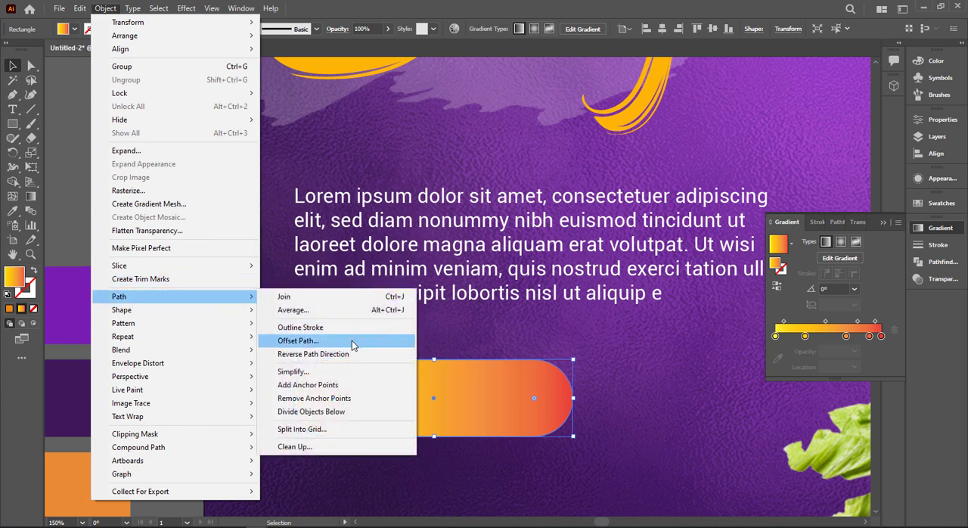
pyautogui.click(325, 340)
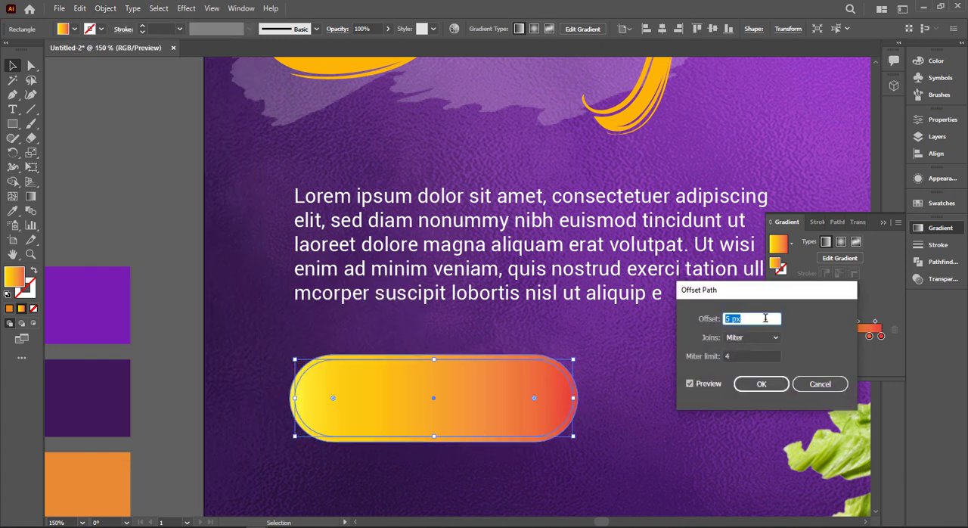
pyautogui.click(761, 383)
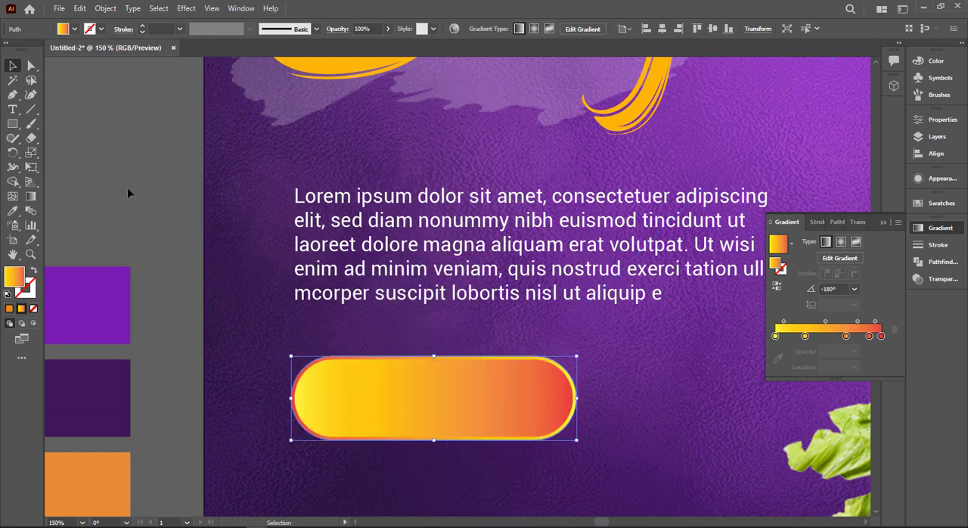
pyautogui.click(180, 261)
pyautogui.hotkey('ctrl', '1')
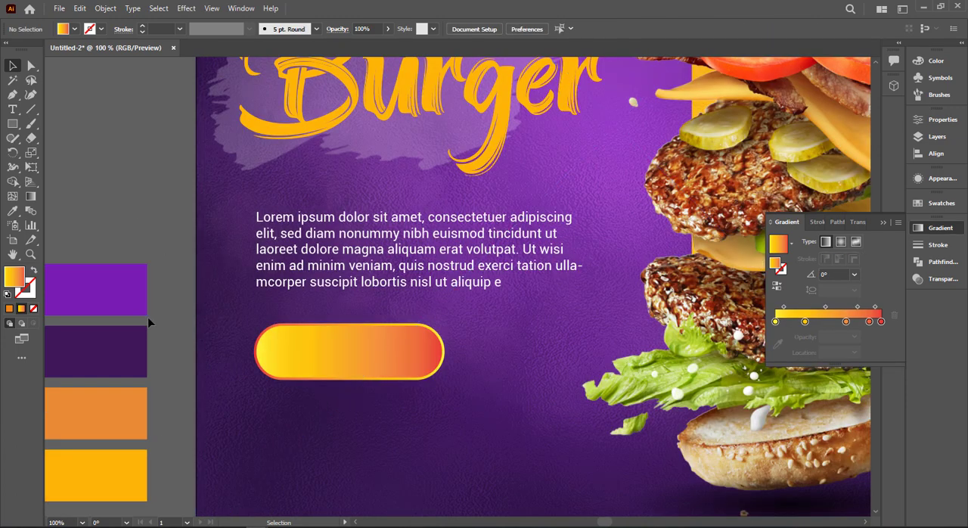
pyautogui.moveTo(170, 321); pyautogui.dragTo(219, 380)
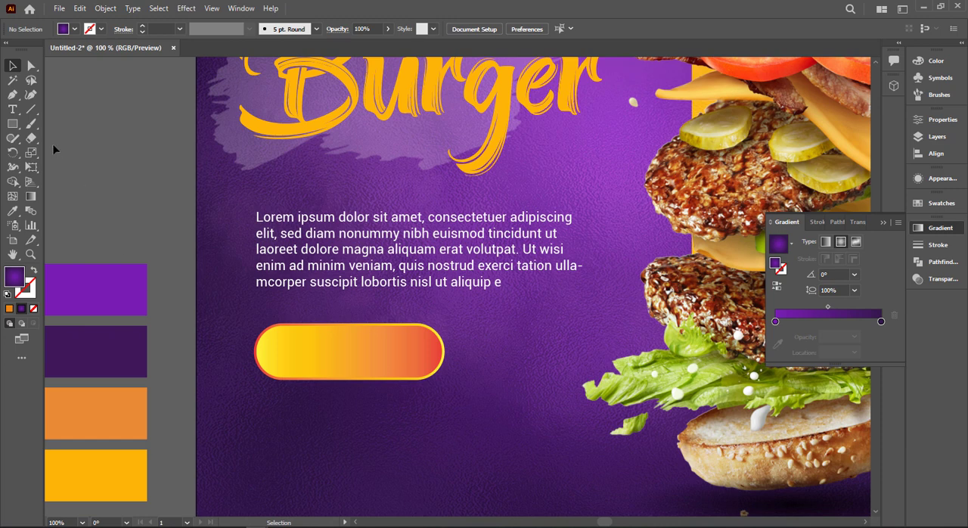
# Add the text ORDER NOW below the button and set its font to Montserrat Bold
pyautogui.click(13, 110)
pyautogui.click(276, 444)
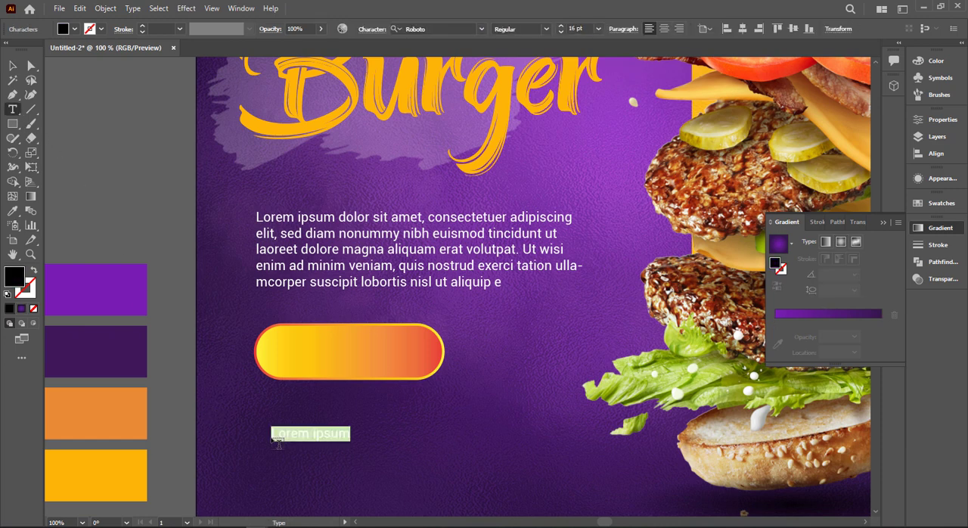
pyautogui.write('OF')
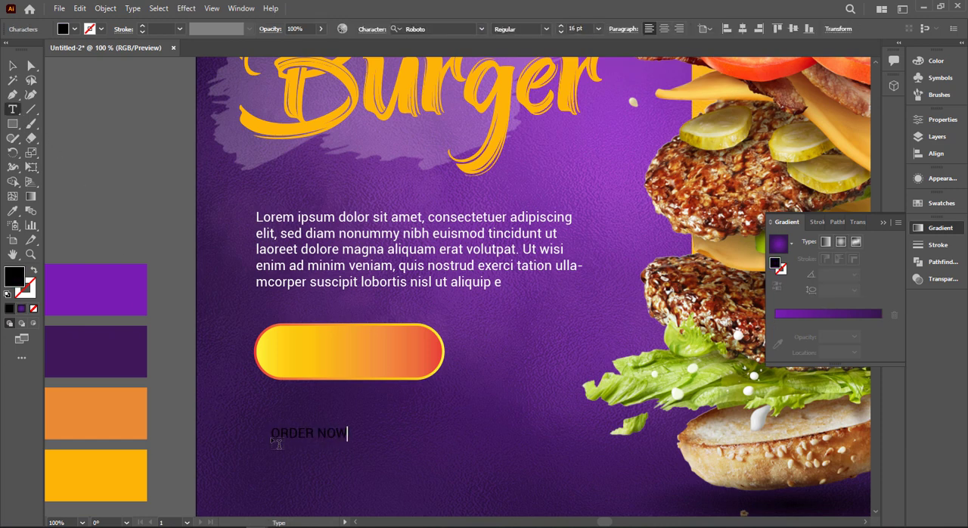
pyautogui.click(14, 67)
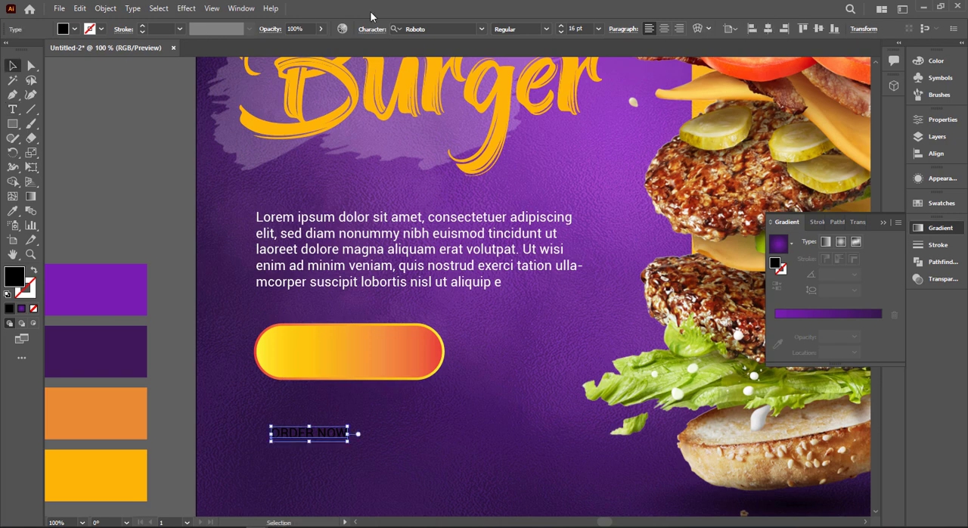
pyautogui.click(433, 29)
pyautogui.write('mon')
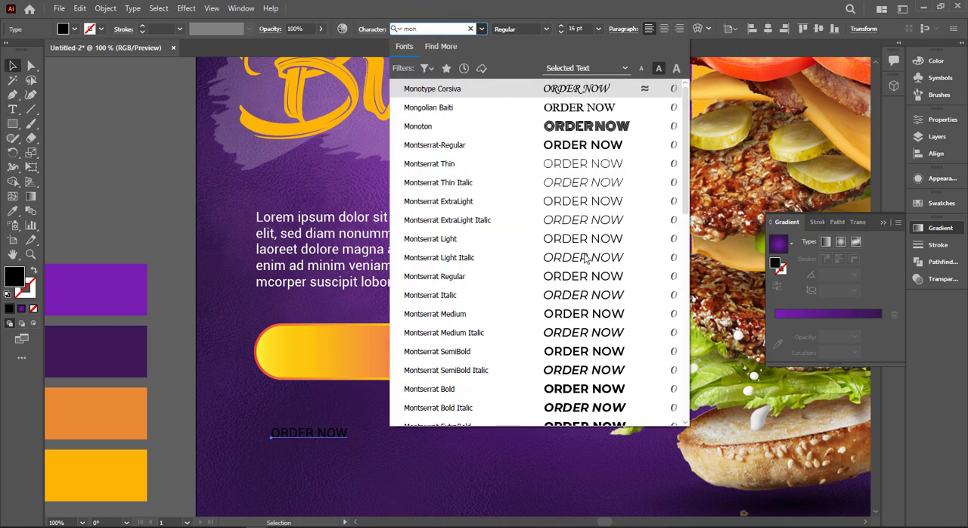
pyautogui.click(582, 389)
# Colour the ORDER NOW text white, enlarge it and place it centred on the pill button
pyautogui.click(74, 29)
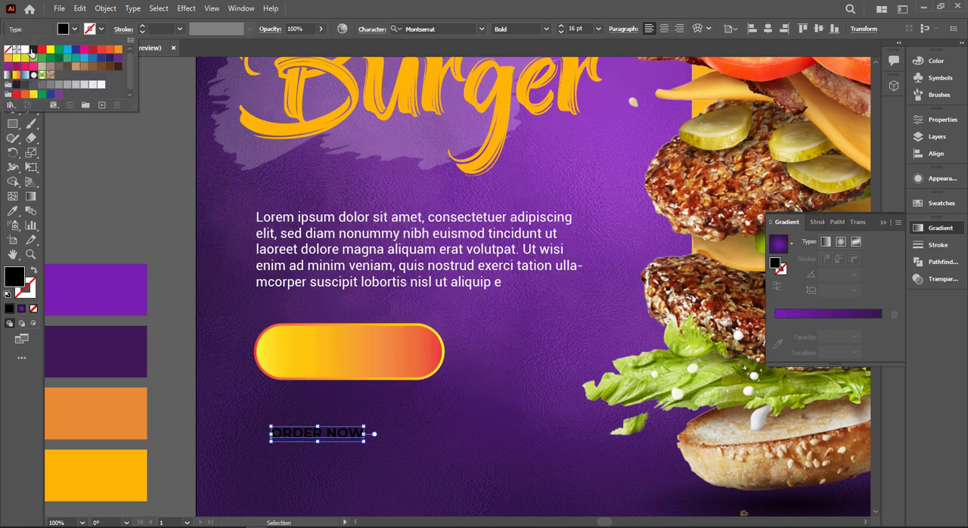
pyautogui.click(27, 51)
pyautogui.moveTo(350, 442); pyautogui.dragTo(399, 363)
pyautogui.click(493, 366)
pyautogui.hotkey('ctrl', '0')
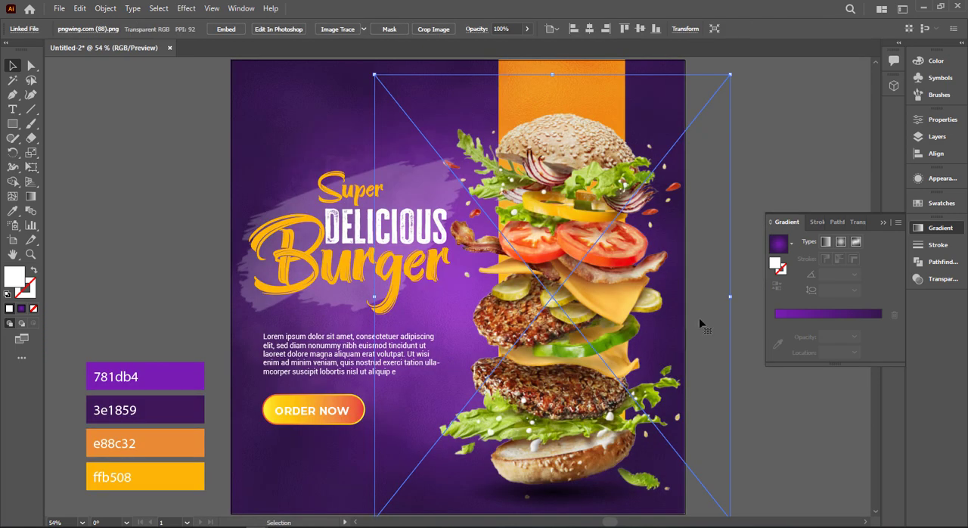
pyautogui.click(821, 258)
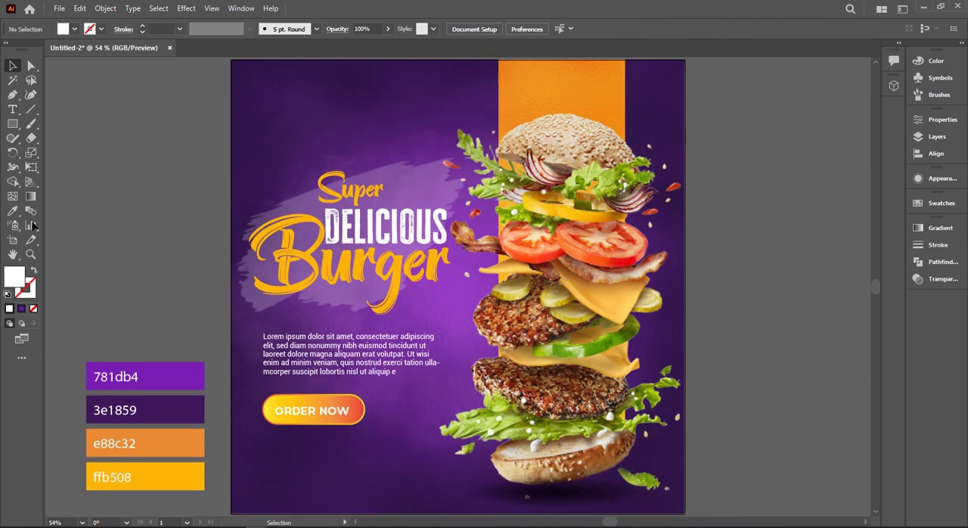
# Add the text Contact Us on the empty canvas beside the artboard
pyautogui.click(12, 109)
pyautogui.click(84, 168)
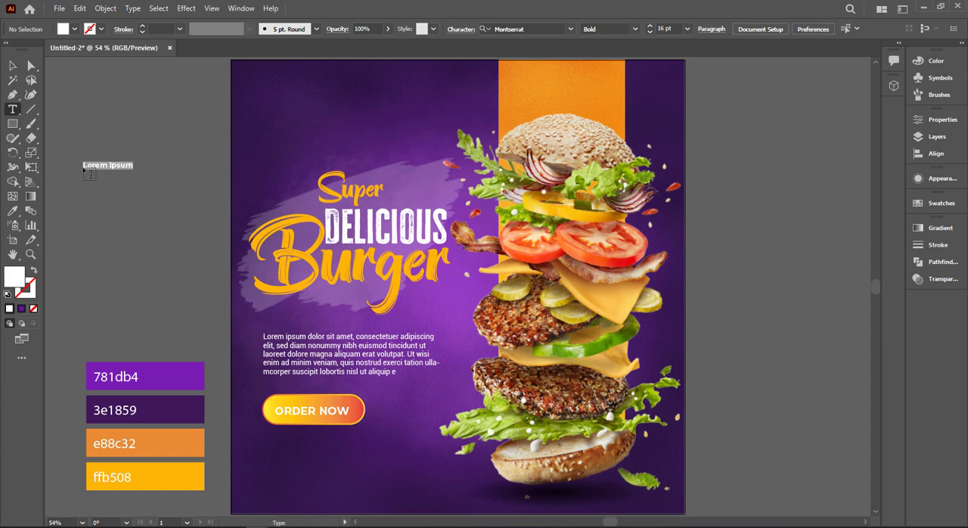
pyautogui.write('Co')
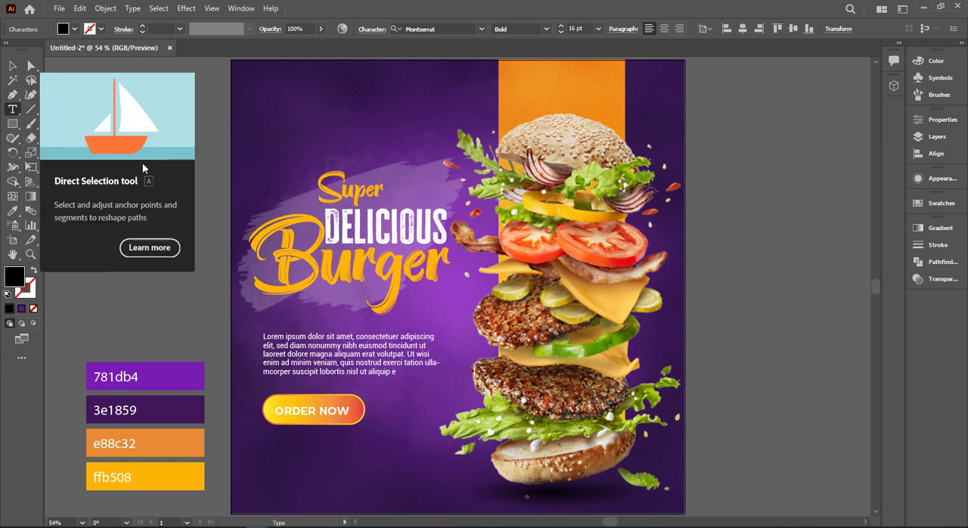
pyautogui.click(143, 162)
pyautogui.press('v')
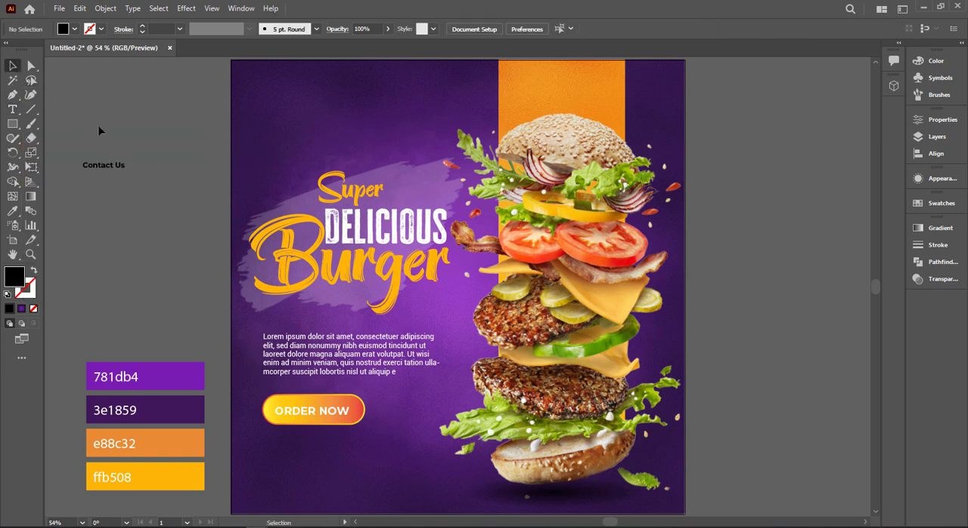
# Enlarge the Contact Us text, duplicate it directly below and replace the copy's wording with the phone number
pyautogui.click(122, 169)
pyautogui.moveTo(126, 171)
pyautogui.mouseDown()
pyautogui.moveTo(162, 182)
pyautogui.moveTo(137, 184)
pyautogui.mouseUp()
pyautogui.click(195, 162)
pyautogui.tripleClick(136, 184)
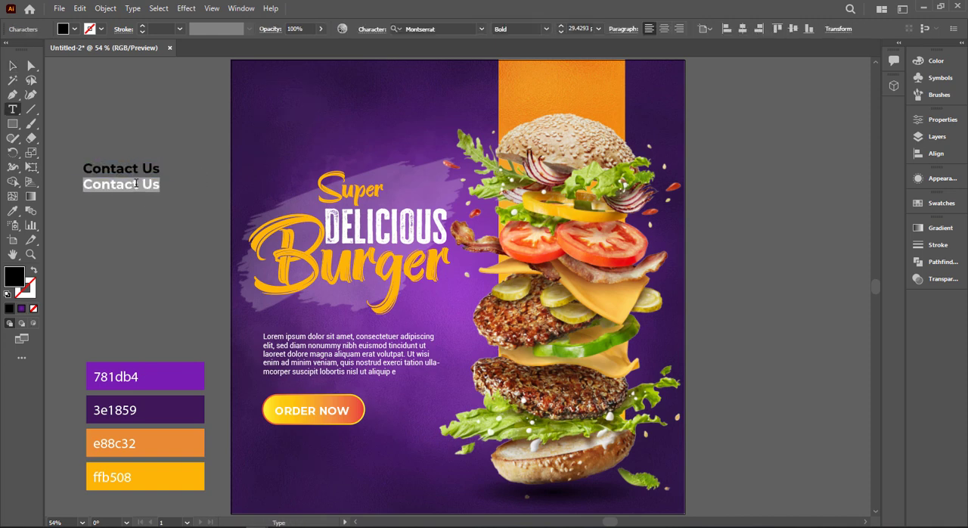
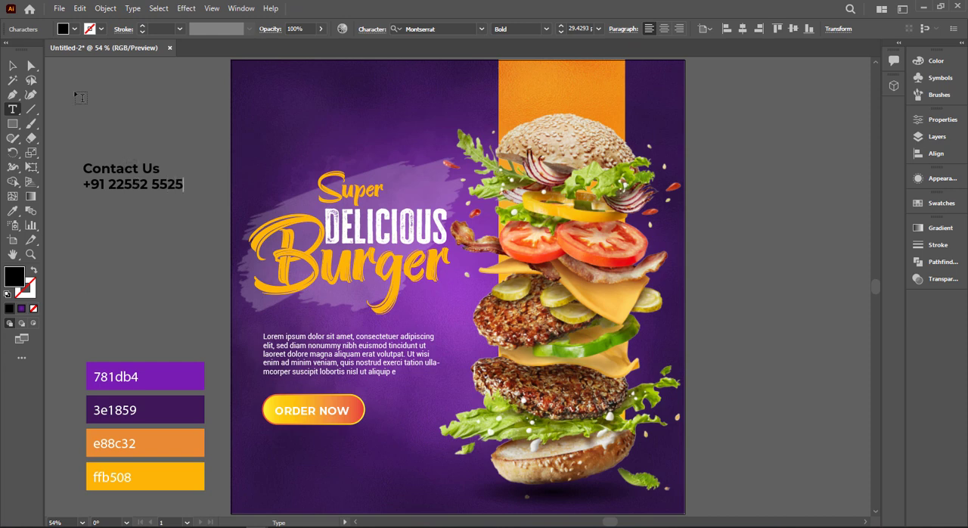
# Set the font size of the Contact Us line to 24 pt
pyautogui.click(13, 65)
pyautogui.click(151, 169)
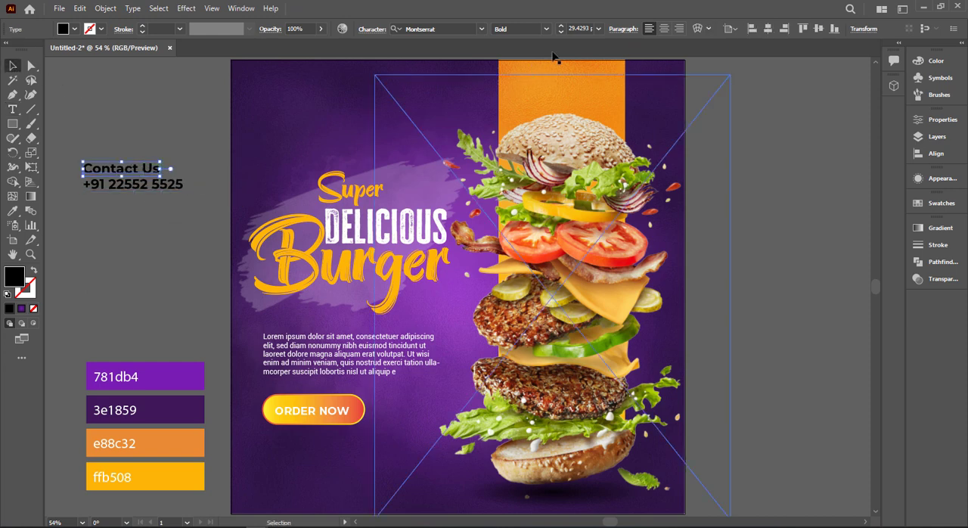
pyautogui.click(579, 28)
pyautogui.scroll(-6, 579, 29)
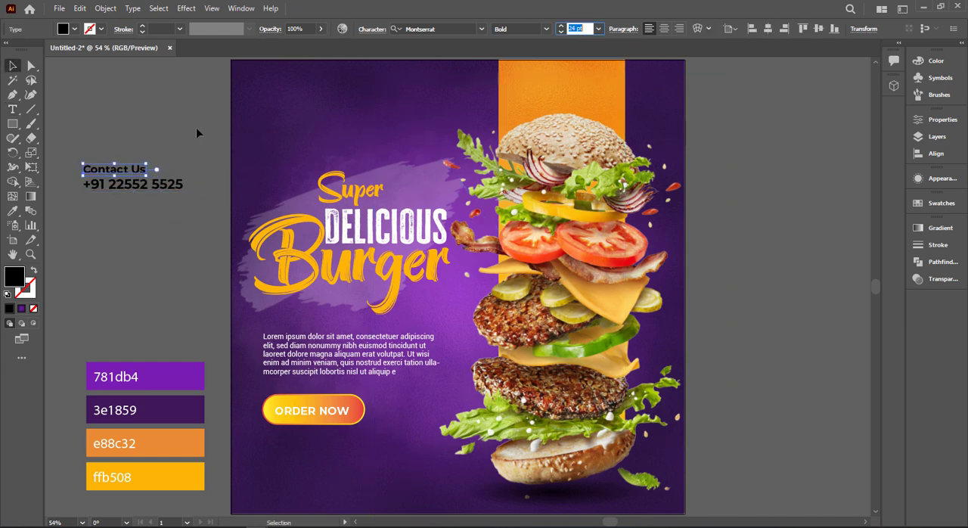
# Colour both contact lines white and place them in the poster's lower-left corner, aligned under the ORDER NOW button
pyautogui.moveTo(69, 147); pyautogui.dragTo(115, 188)
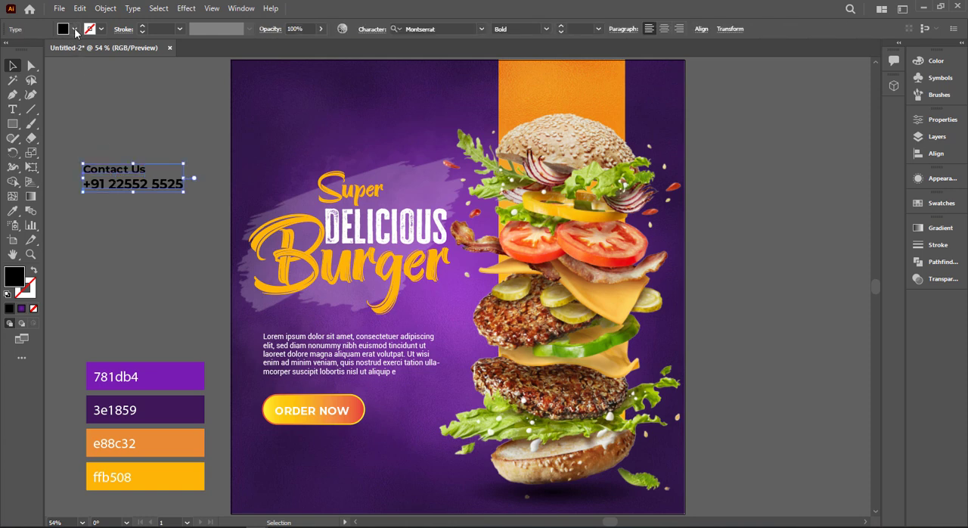
pyautogui.click(75, 30)
pyautogui.click(26, 50)
pyautogui.click(162, 154)
pyautogui.moveTo(163, 156); pyautogui.dragTo(332, 501)
pyautogui.click(89, 234)
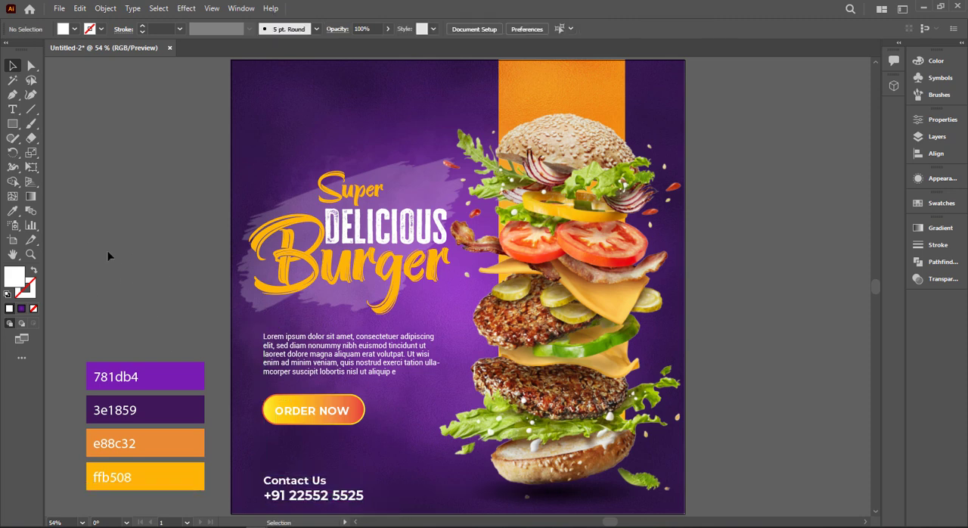
pyautogui.click(13, 110)
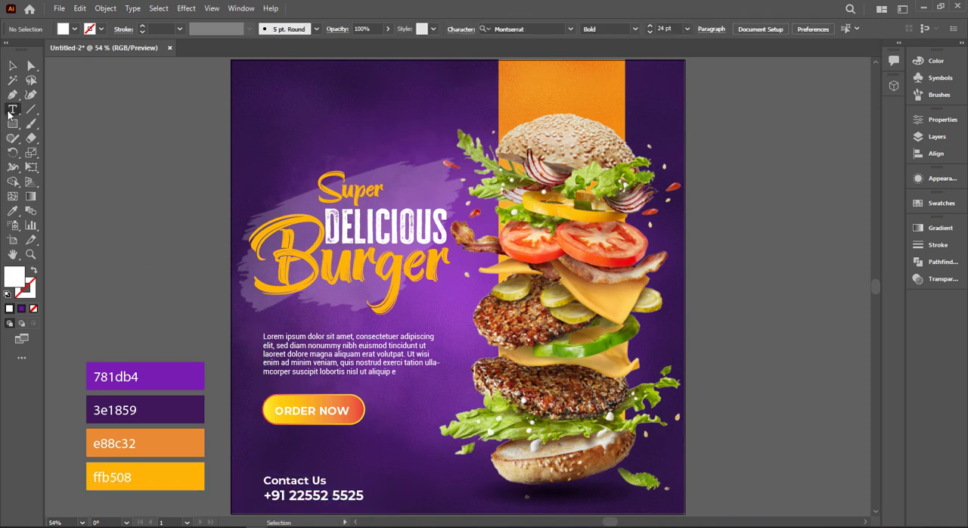
pyautogui.click(77, 132)
pyautogui.write('e')
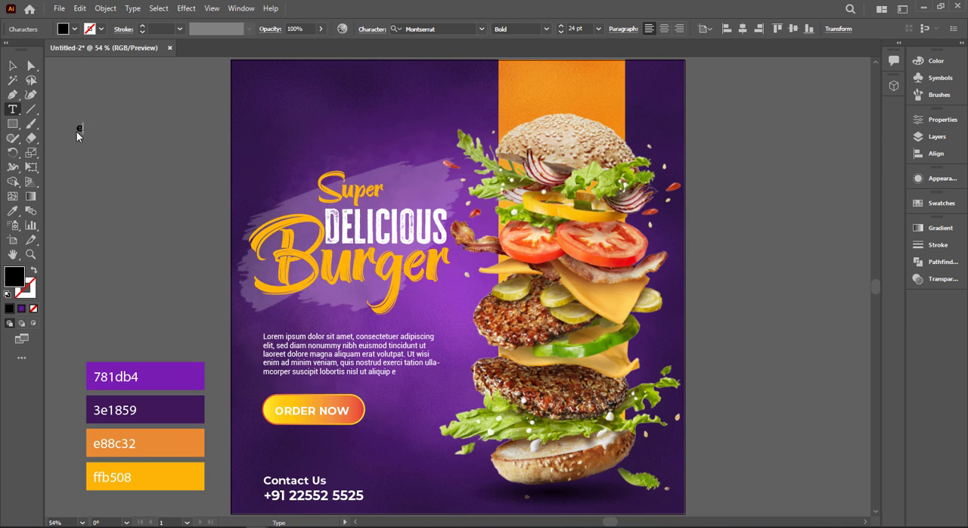
pyautogui.write('ew.yourwebsite.com')
# Format the website text as white Montserrat Light at 16 pt
pyautogui.click(12, 65)
pyautogui.click(546, 29)
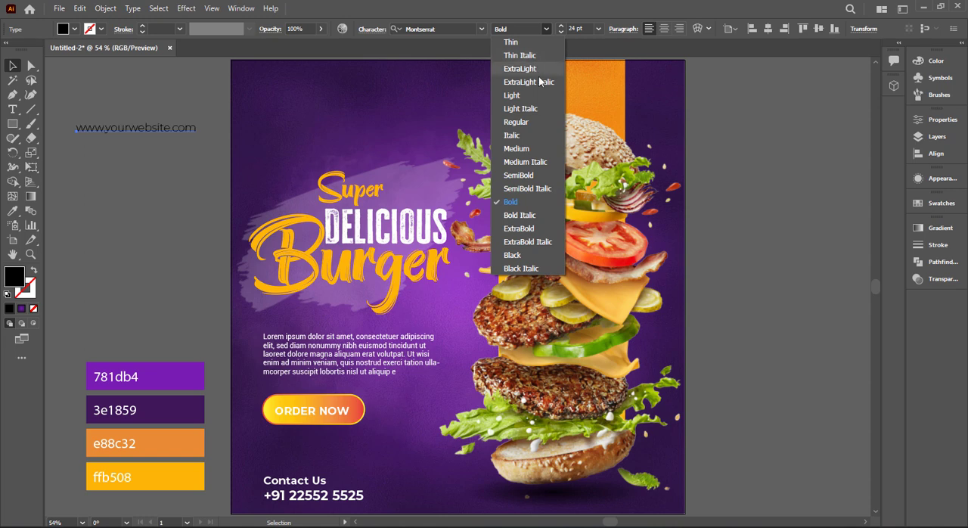
pyautogui.click(512, 95)
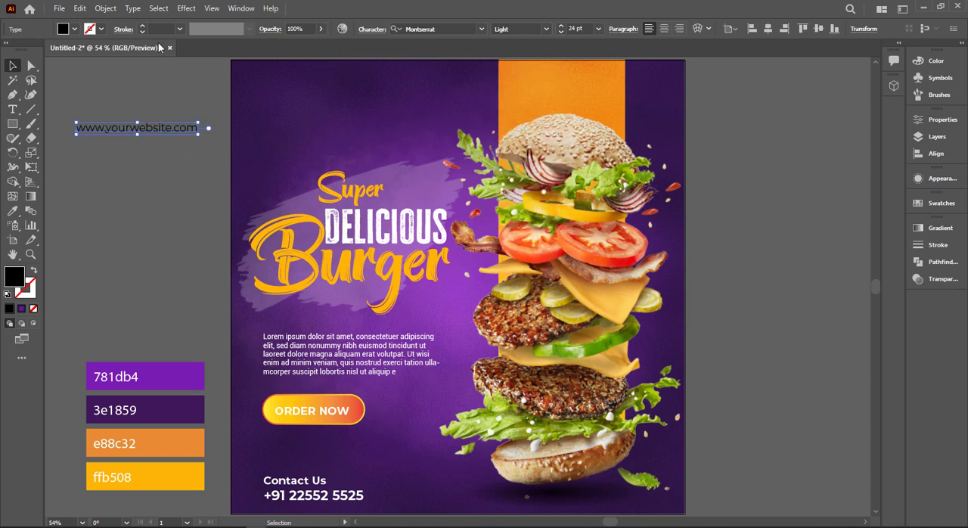
pyautogui.click(74, 28)
pyautogui.click(31, 49)
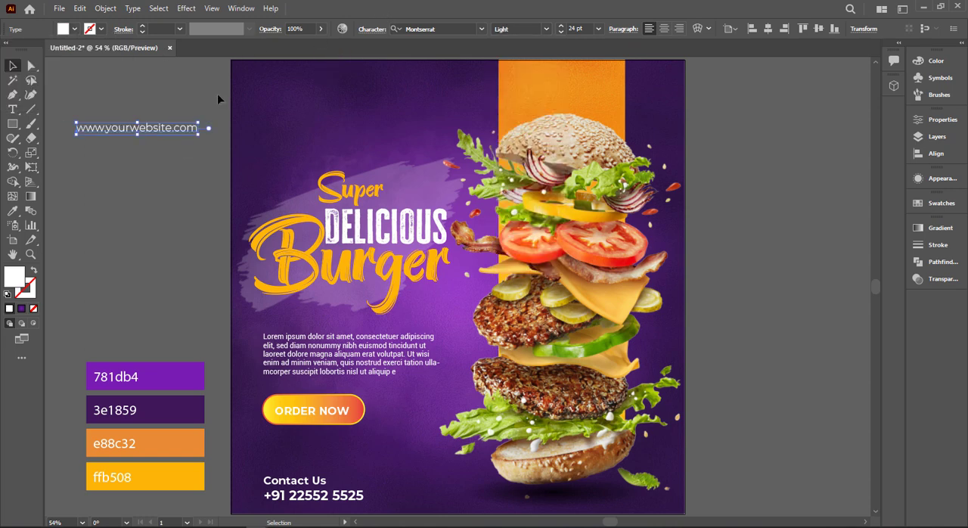
pyautogui.scroll(-7, 582, 25)
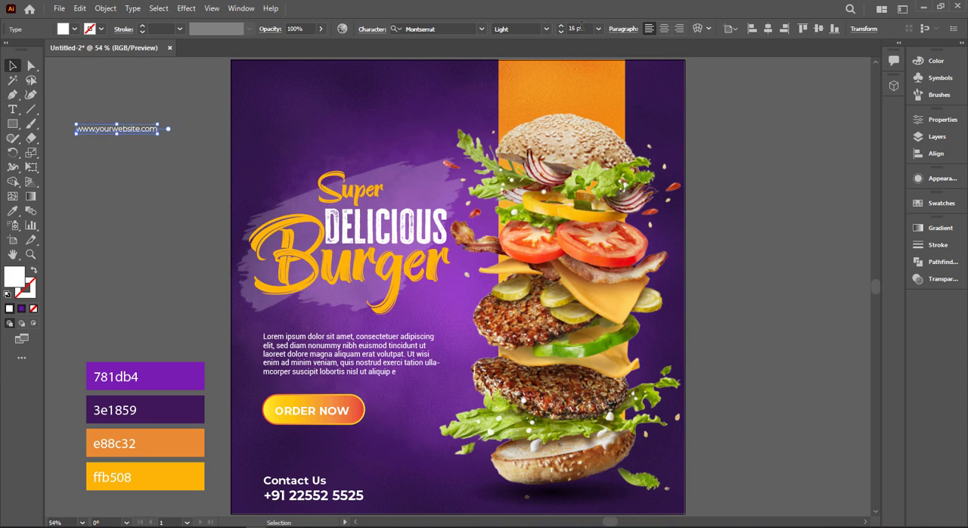
# Set the website text's tracking to 200 and centre it horizontally near the poster's bottom edge
pyautogui.click(373, 31)
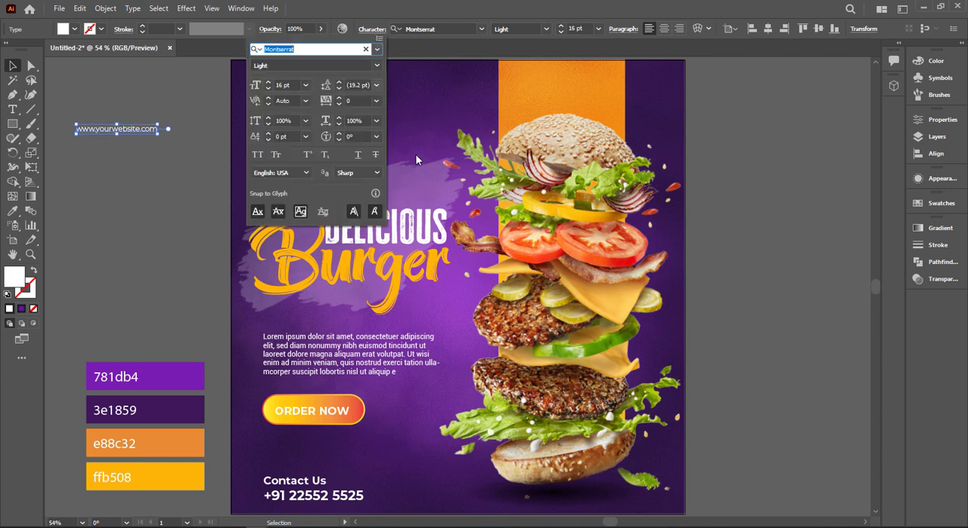
pyautogui.click(356, 100)
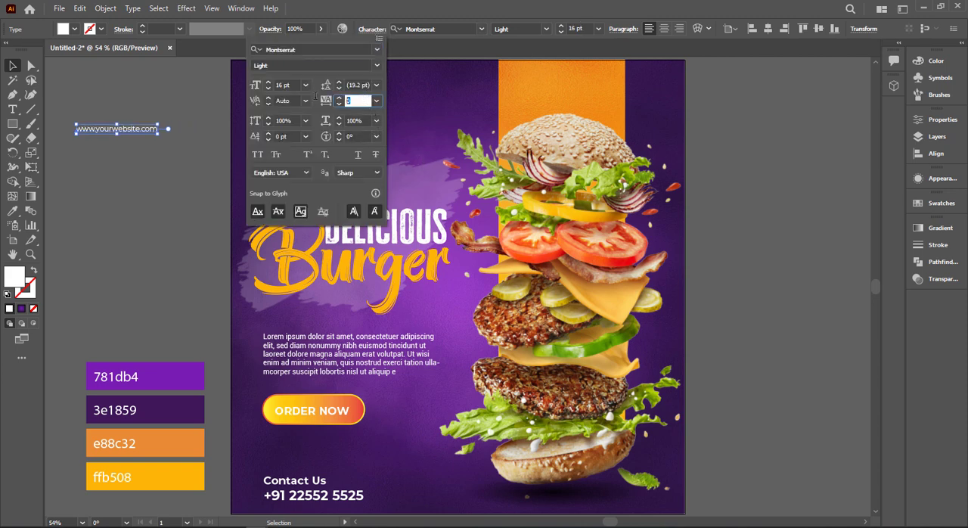
pyautogui.press('Return')
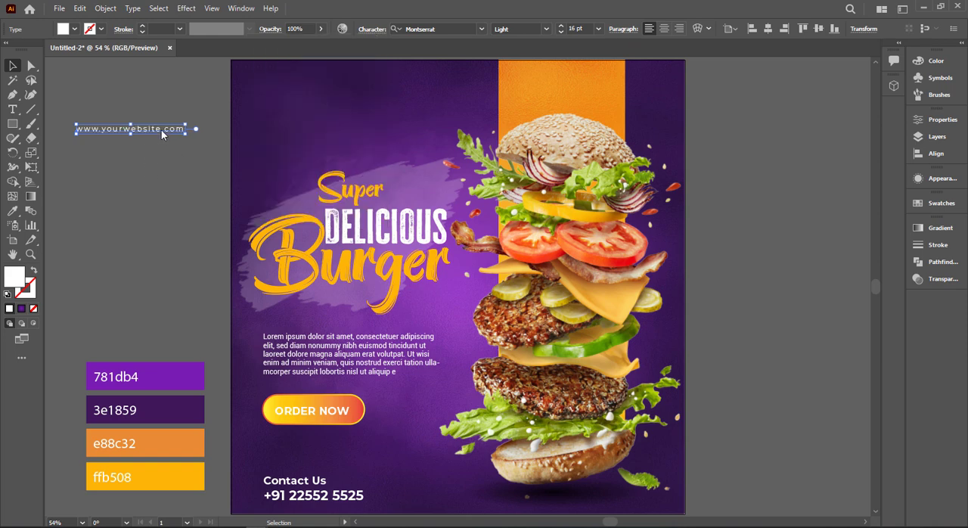
pyautogui.moveTo(161, 130); pyautogui.dragTo(493, 507)
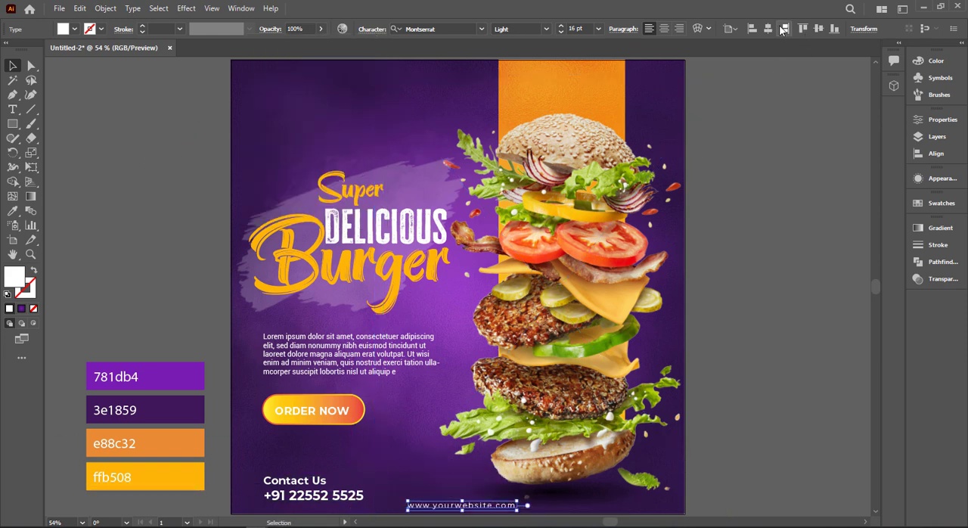
pyautogui.click(769, 29)
pyautogui.click(819, 321)
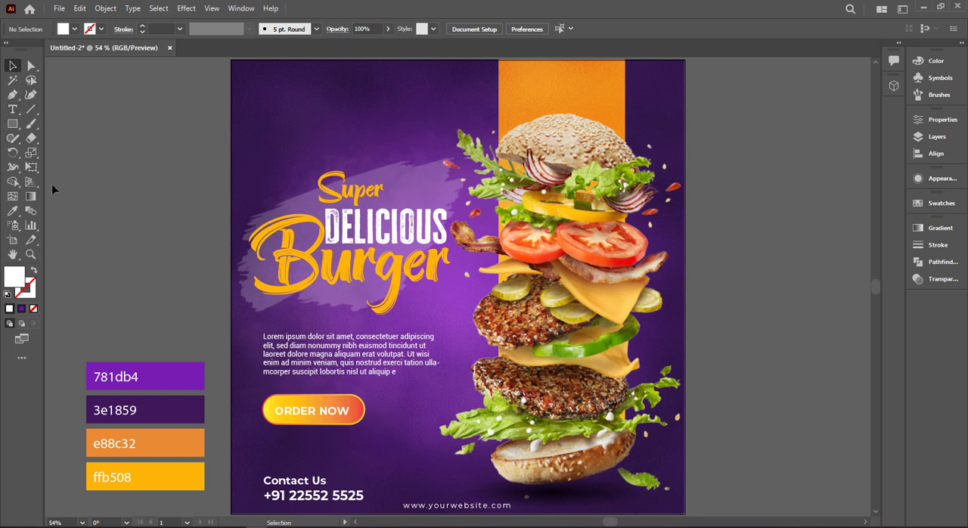
# Draw a white rectangle about 57 by 33 px beside the artboard, with a thinner bar of equal width below it
pyautogui.moveTo(129, 190); pyautogui.dragTo(368, 238)
pyautogui.rightClick(15, 122)
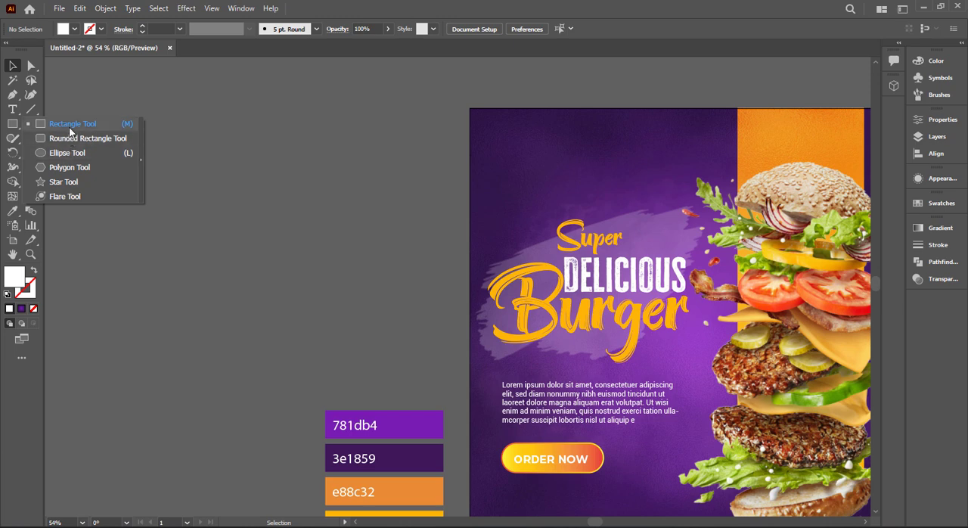
pyautogui.click(69, 126)
pyautogui.hotkey('ctrl', '1')
pyautogui.moveTo(265, 193); pyautogui.dragTo(292, 239)
pyautogui.click(12, 65)
pyautogui.click(270, 201)
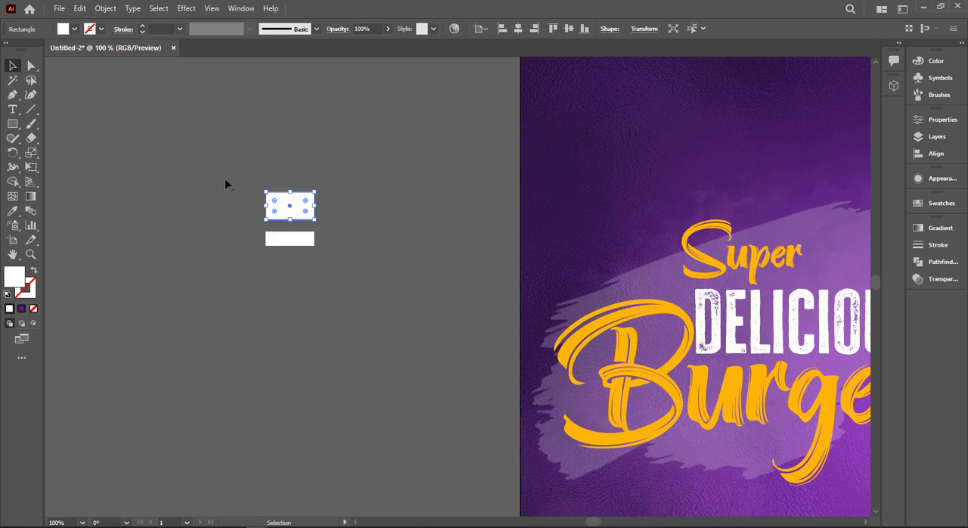
# Try to round the upper rectangle's top corners into a dome
pyautogui.click(31, 66)
pyautogui.moveTo(320, 200); pyautogui.dragTo(272, 241)
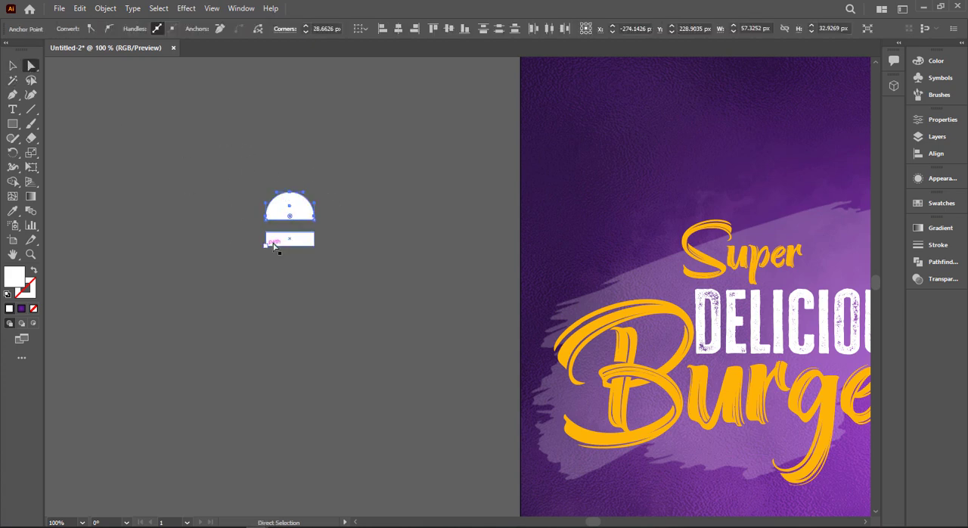
pyautogui.press('v')
pyautogui.click(224, 239)
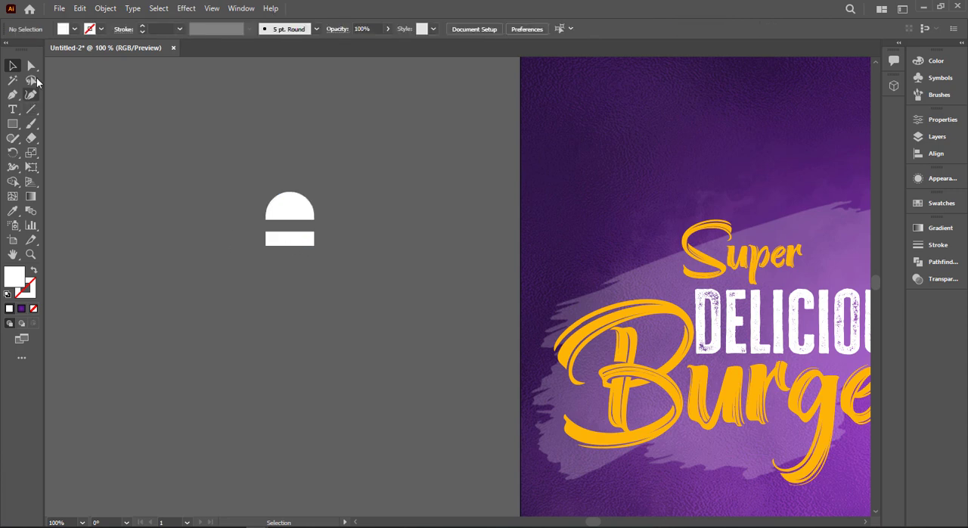
pyautogui.moveTo(258, 244)
pyautogui.mouseDown()
pyautogui.moveTo(345, 262)
pyautogui.moveTo(138, 213)
pyautogui.moveTo(183, 204)
pyautogui.moveTo(212, 277)
pyautogui.mouseUp()
pyautogui.hotkey('ctrl', 'z')
# Round the lower bar's bottom corners and widen the gap between it and the upper rectangle
pyautogui.click(31, 66)
pyautogui.scroll(3, 315, 257)
pyautogui.click(12, 67)
# Add the text LOGO in the gap between the two white shapes
pyautogui.press('t')
pyautogui.click(251, 218)
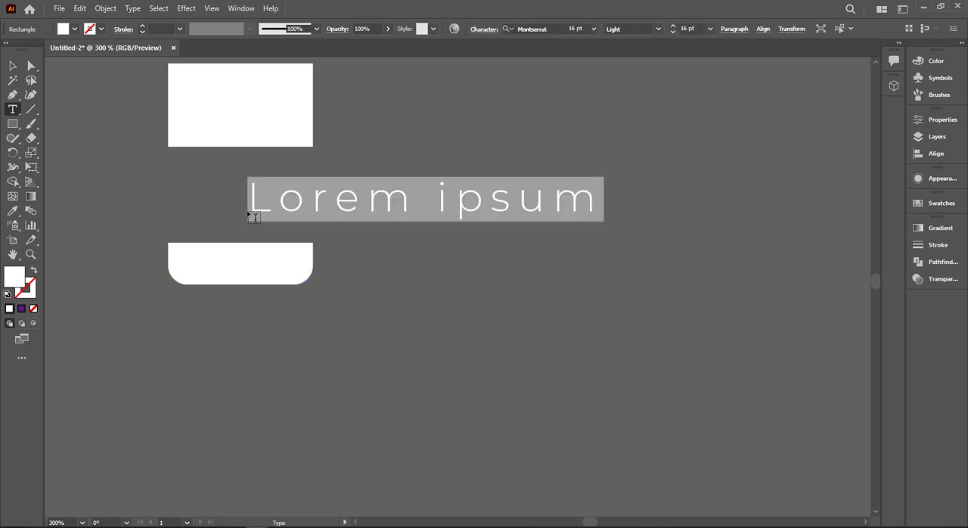
pyautogui.write('LOGO')
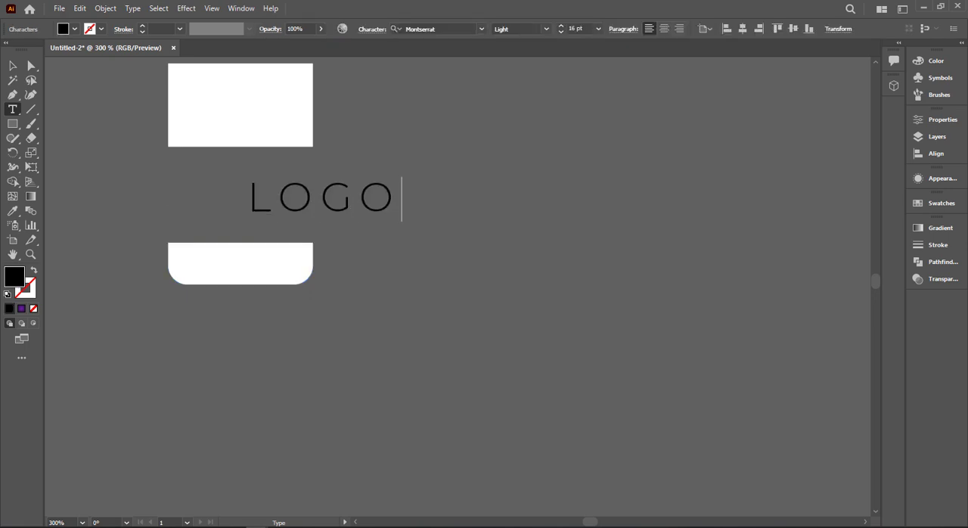
pyautogui.press('Escape')
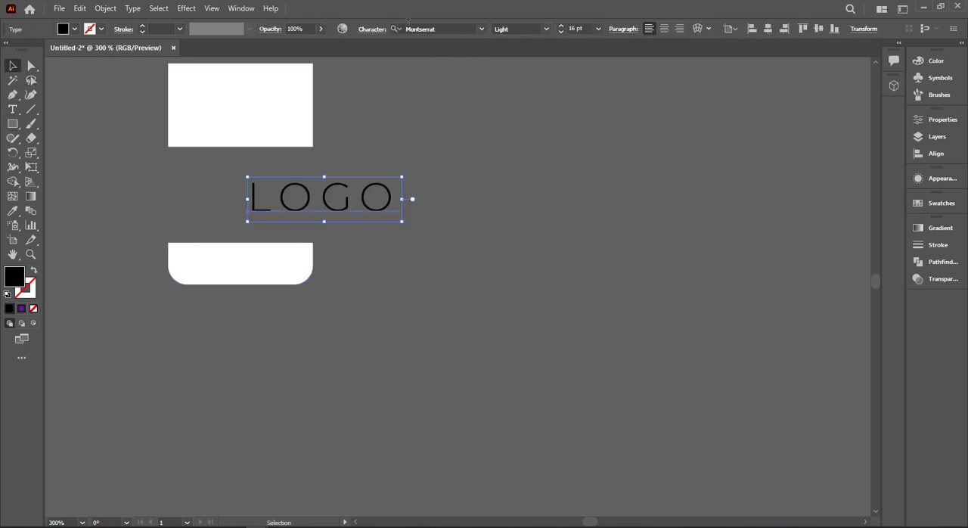
# Set the LOGO text's tracking to 0 and its font style to Black
pyautogui.click(370, 33)
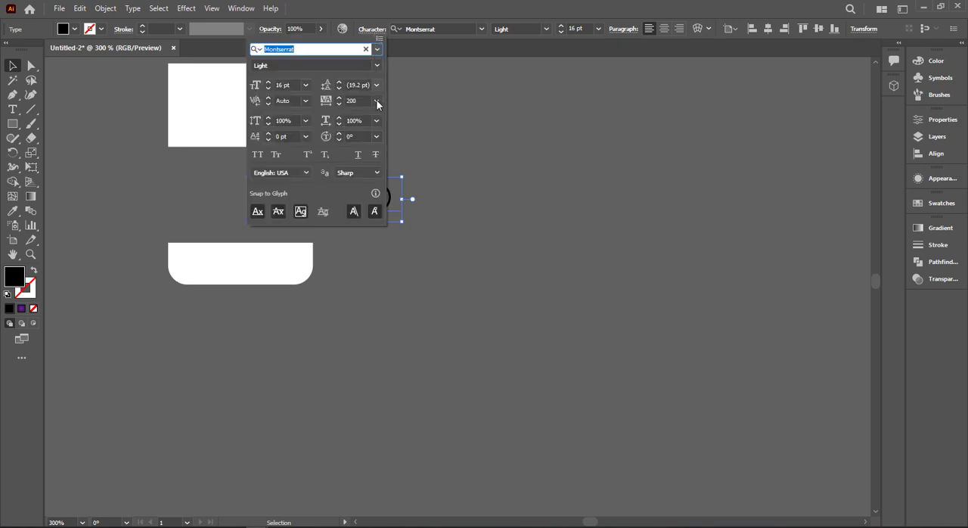
pyautogui.click(377, 100)
pyautogui.click(394, 194)
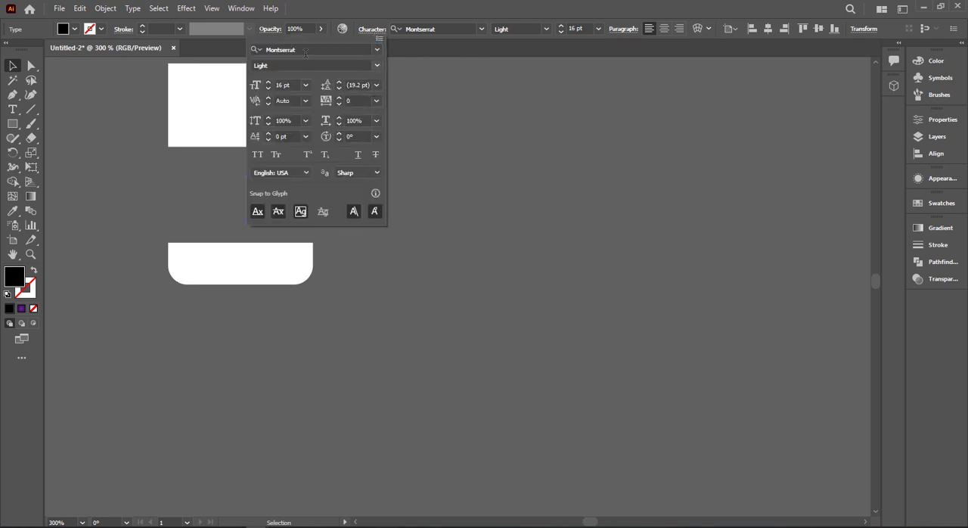
pyautogui.click(378, 66)
pyautogui.click(316, 290)
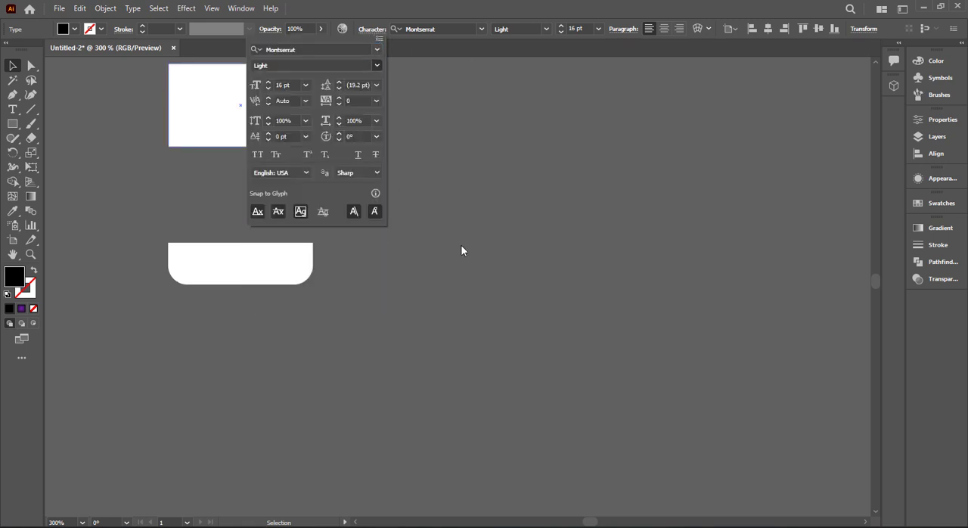
pyautogui.click(461, 246)
# Fit the LOGO text to the width of the white shapes and place a copy directly below it reading HERE
pyautogui.moveTo(335, 202); pyautogui.dragTo(255, 174)
pyautogui.moveTo(304, 195); pyautogui.dragTo(280, 226)
pyautogui.click(360, 186)
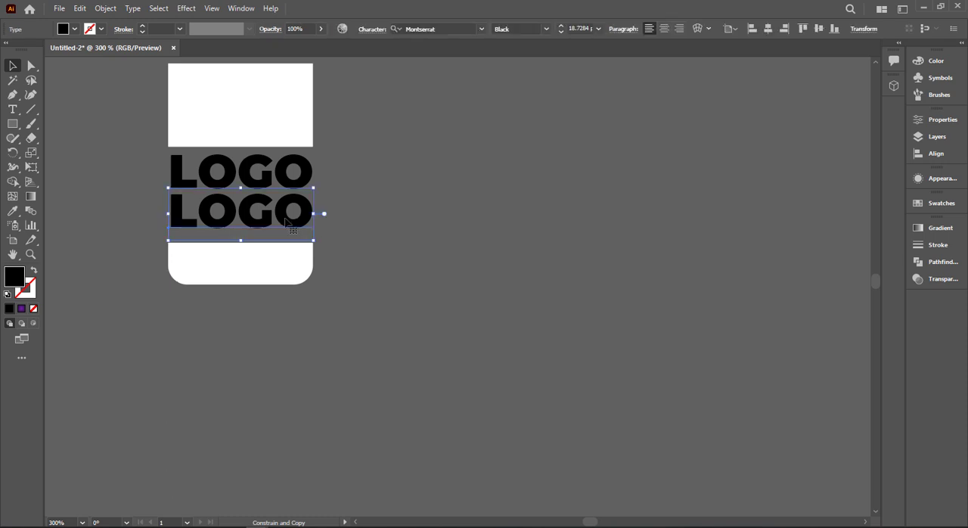
pyautogui.doubleClick(286, 221)
pyautogui.write('HERE')
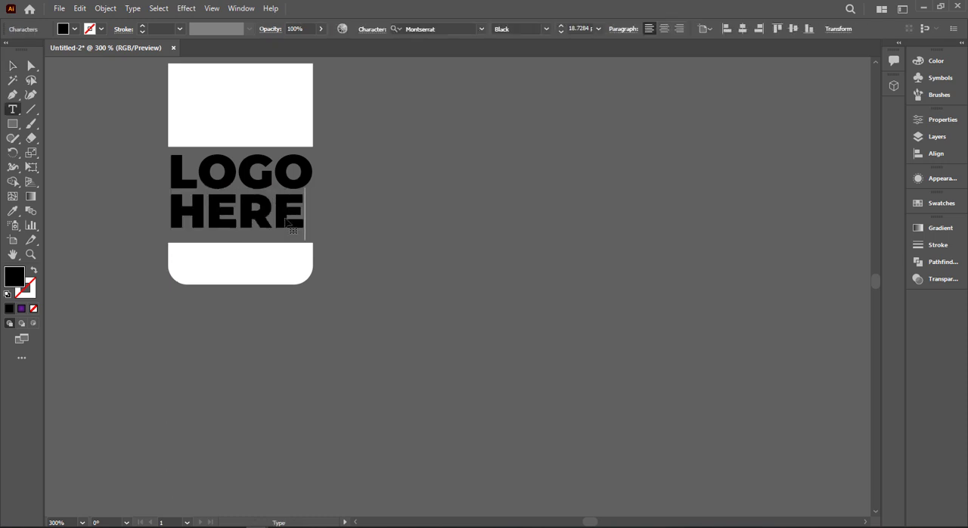
# Enlarge the HERE text slightly to bring it closer to the width of LOGO
pyautogui.click(11, 67)
pyautogui.click(309, 221)
pyautogui.click(303, 220)
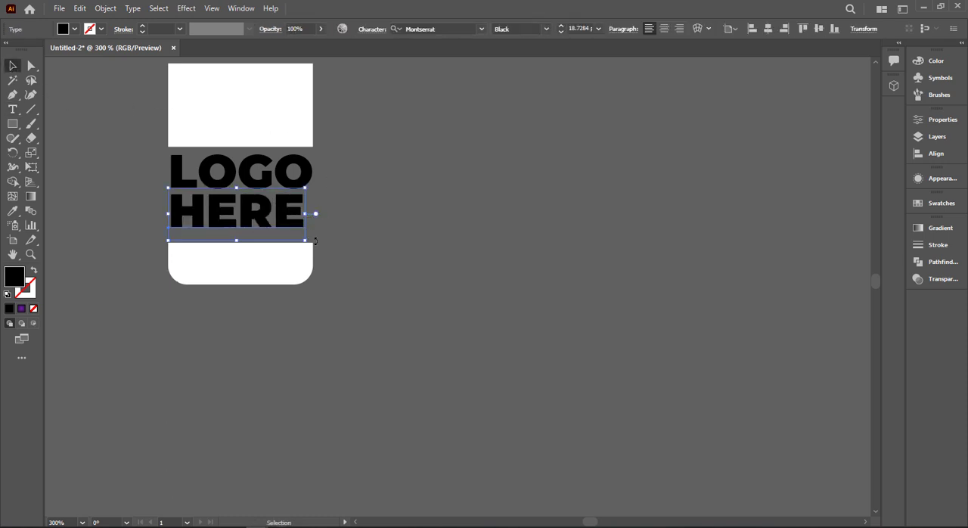
pyautogui.moveTo(306, 241); pyautogui.dragTo(311, 247)
pyautogui.click(333, 246)
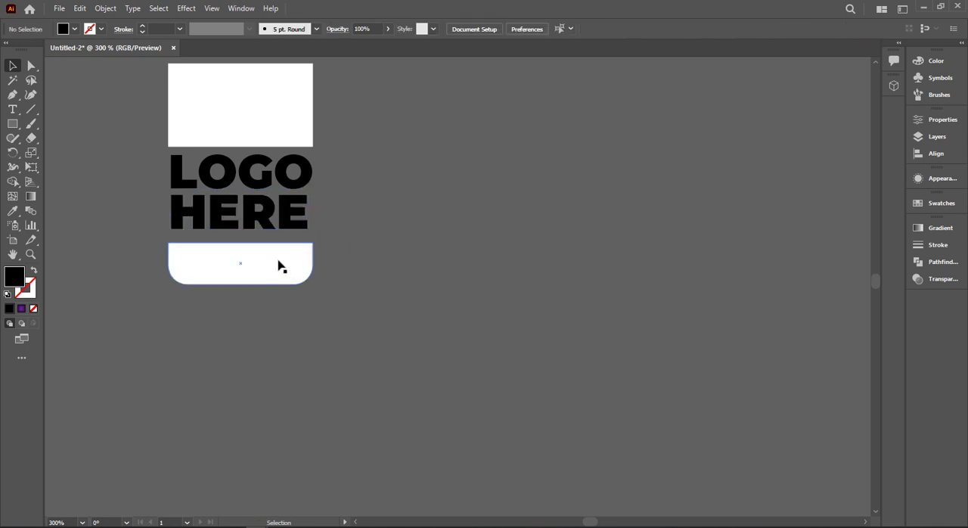
# Swap fill and stroke on the two white shapes above and below the LOGO HERE text, turning them into outlines
pyautogui.click(279, 262)
pyautogui.keyDown('shift'); pyautogui.click(279, 115); pyautogui.keyUp('shift')
pyautogui.hotkey('shift', 'x')
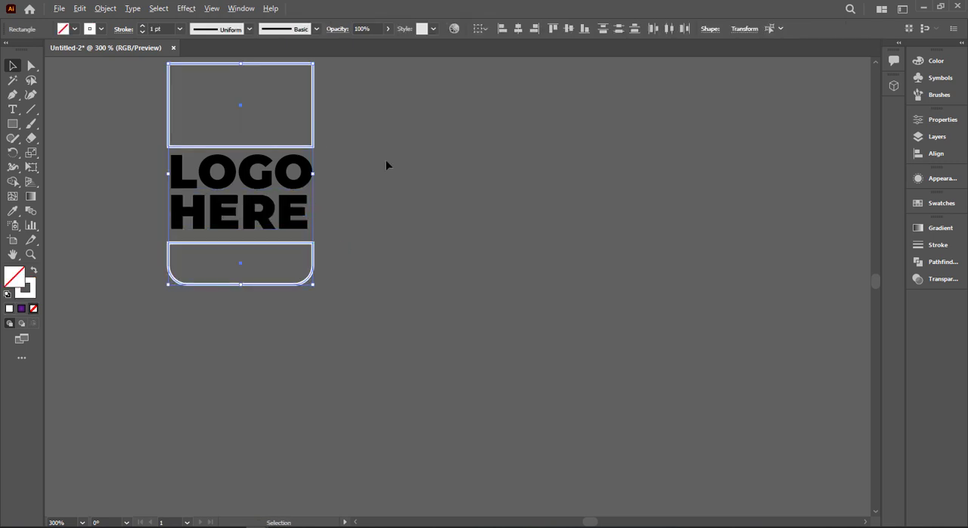
# Round the upper corners of the outline above the LOGO HERE text into a dome-shaped bun top
pyautogui.scroll(-1, 386, 165)
pyautogui.click(123, 82)
pyautogui.click(31, 66)
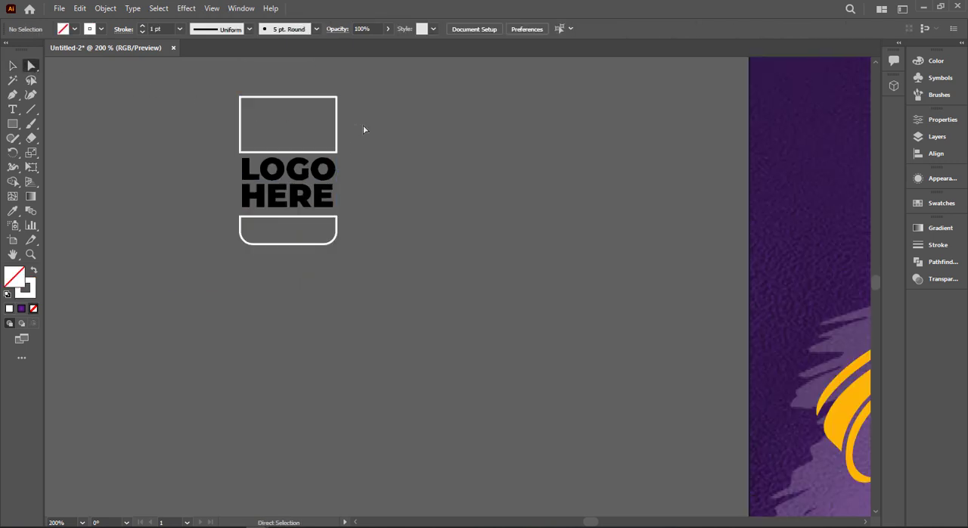
pyautogui.moveTo(363, 126); pyautogui.dragTo(288, 140)
pyautogui.scroll(-1, 92, 124)
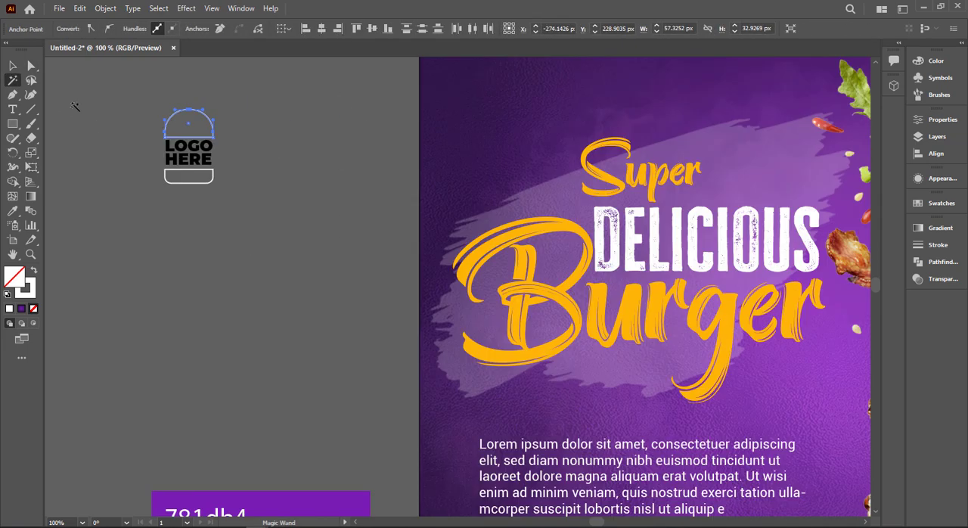
pyautogui.click(11, 68)
pyautogui.click(166, 194)
pyautogui.scroll(-1, 179, 190)
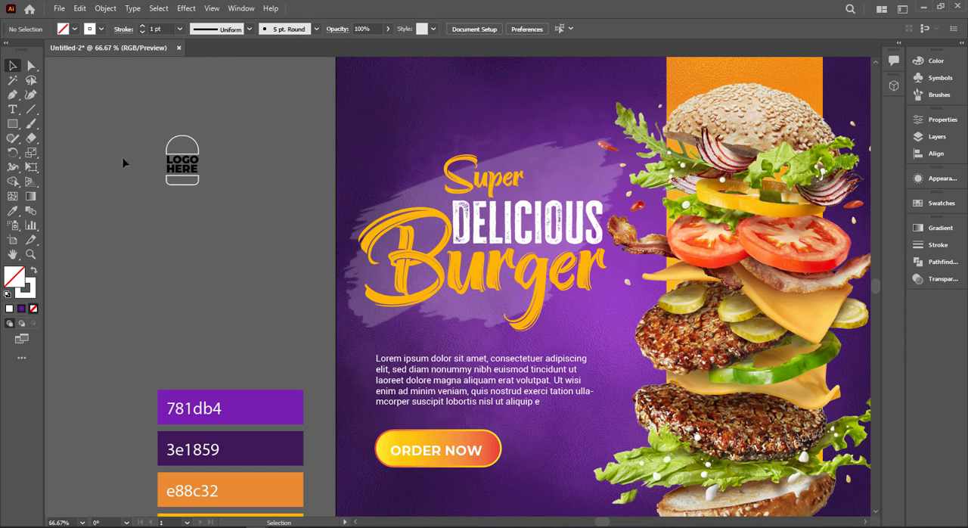
# Fill all parts of the burger logo with the orange e88c32 sampled from the color palette
pyautogui.hotkey('ctrl', 'a')
pyautogui.press('i')
pyautogui.click(296, 481)
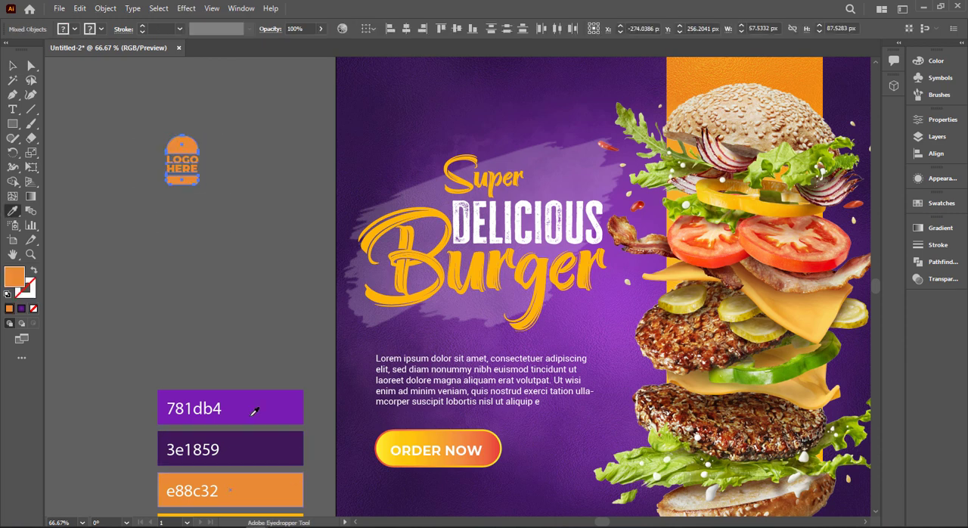
pyautogui.click(13, 66)
pyautogui.click(108, 98)
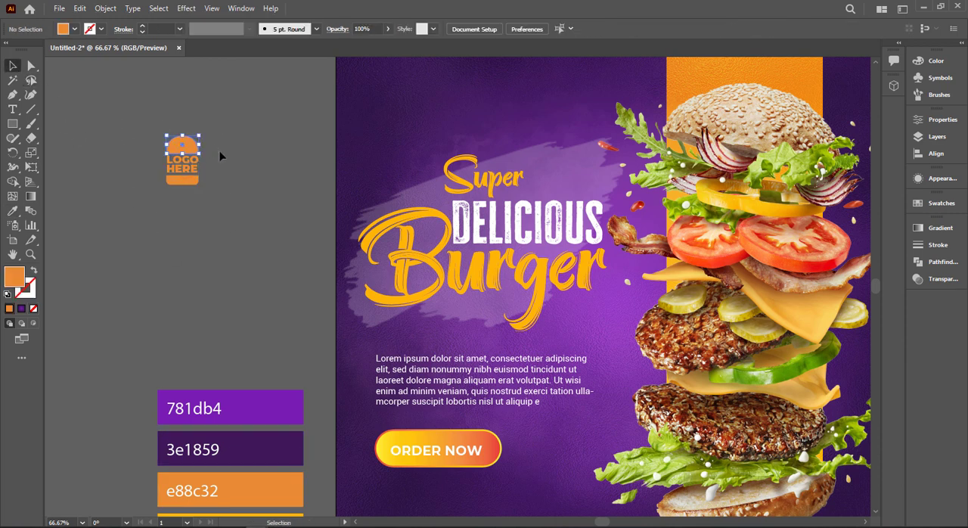
# Recolor the HERE text with the yellow ffb508 sampled from the color palette
pyautogui.keyDown('shift'); pyautogui.click(191, 181); pyautogui.keyUp('shift')
pyautogui.hotkey('ctrl', 'g')
pyautogui.click(230, 172)
pyautogui.click(189, 165)
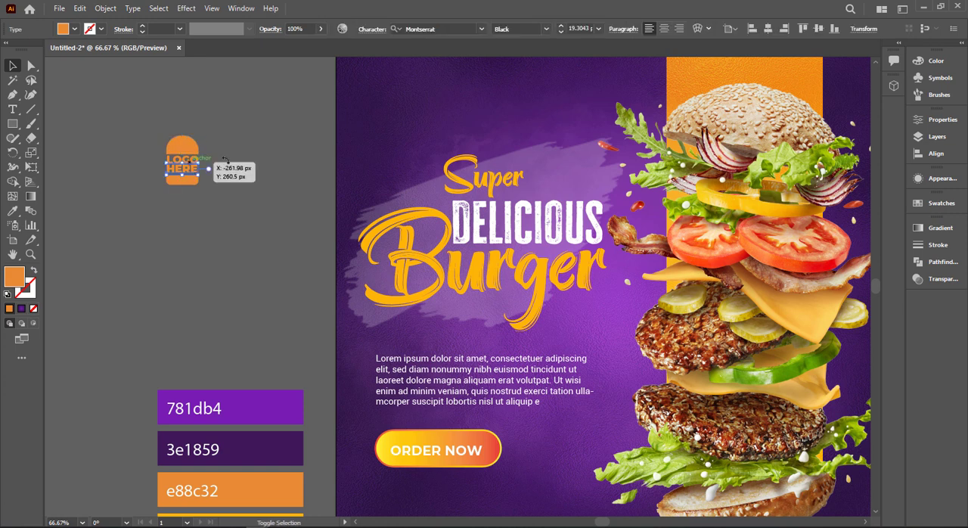
pyautogui.press('i')
pyautogui.scroll(-1, 267, 469)
pyautogui.click(266, 499)
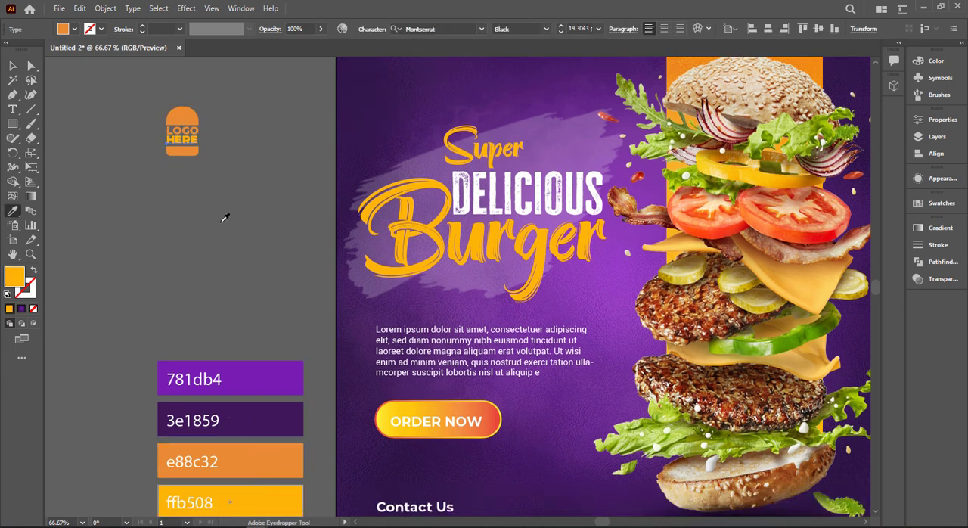
# Recolor the logo's upper bun with the yellow ffb508 sampled from the color palette
pyautogui.click(13, 66)
pyautogui.click(186, 171)
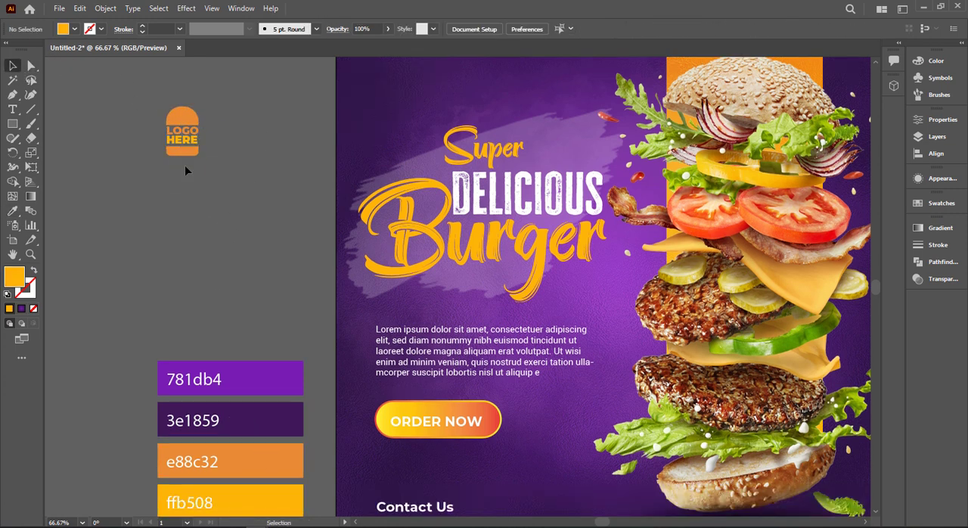
pyautogui.click(187, 125)
pyautogui.press('i')
pyautogui.click(230, 503)
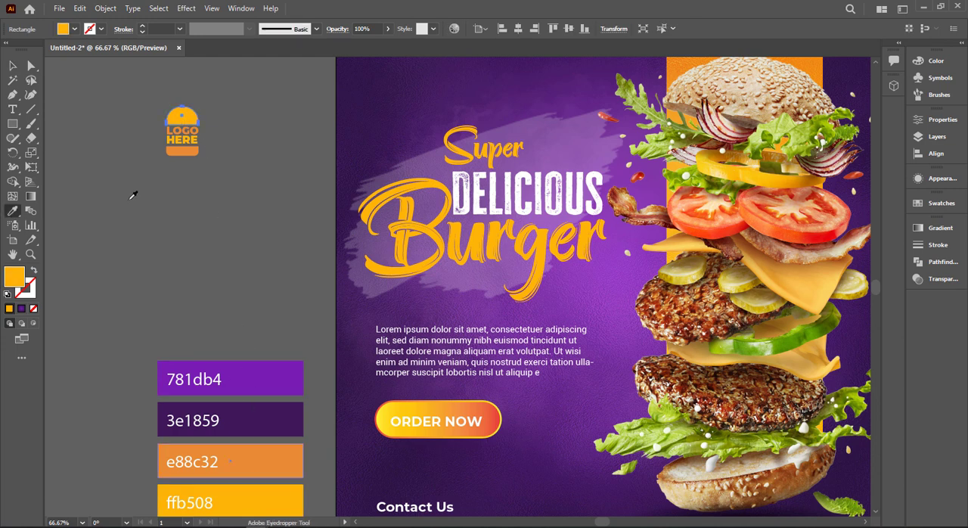
pyautogui.click(15, 66)
pyautogui.click(53, 72)
# Convert the logo's yellow upper bun and orange lower bun from filled shapes to outlines in the same colors
pyautogui.click(187, 115)
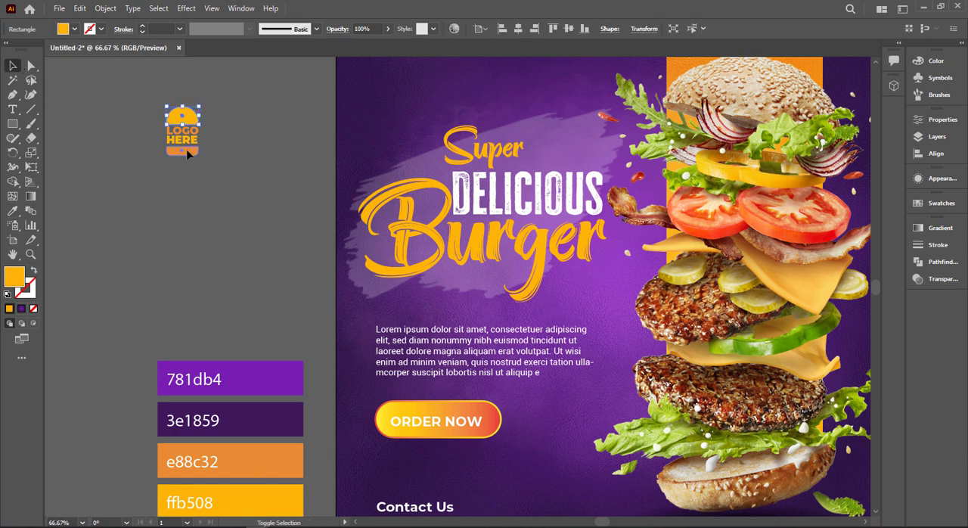
pyautogui.keyDown('shift'); pyautogui.click(187, 154); pyautogui.keyUp('shift')
pyautogui.click(62, 256)
pyautogui.click(187, 154)
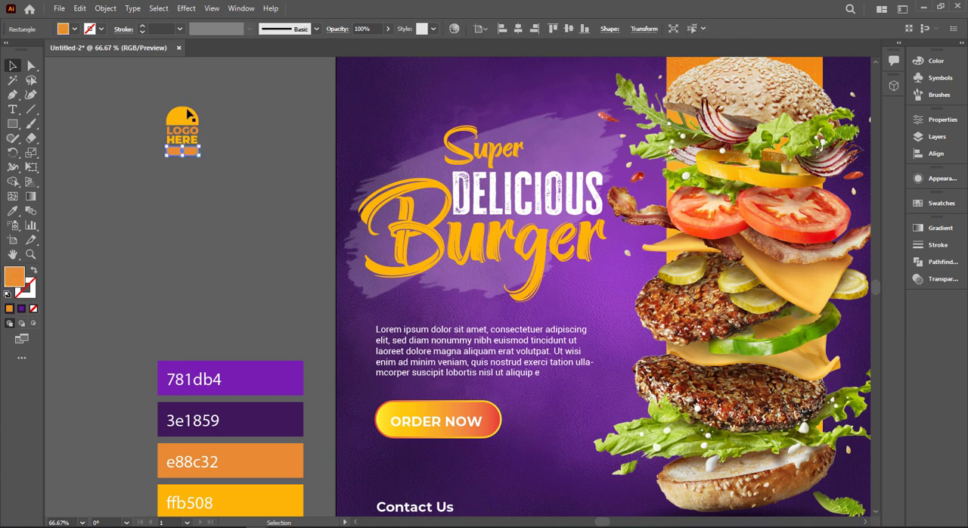
pyautogui.keyDown('shift'); pyautogui.click(188, 112); pyautogui.keyUp('shift')
pyautogui.click(184, 117)
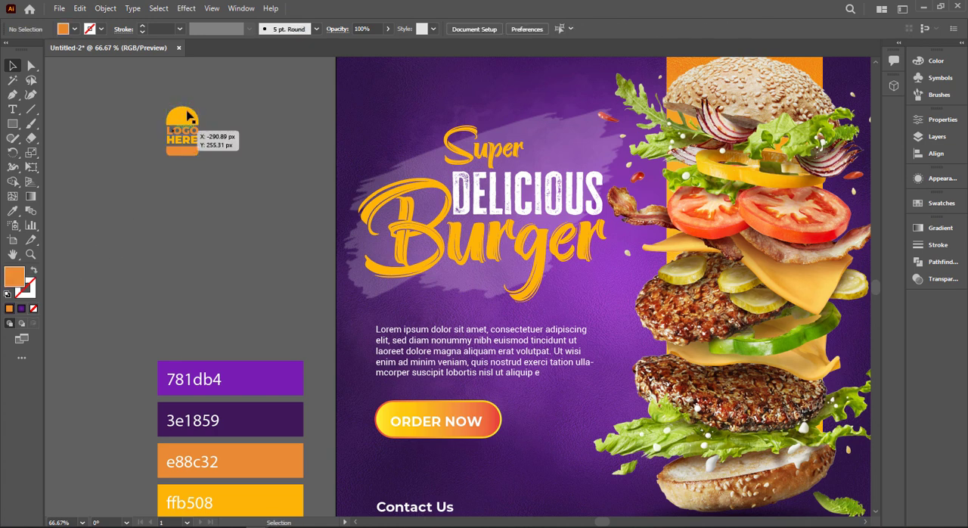
pyautogui.click(35, 271)
pyautogui.click(186, 159)
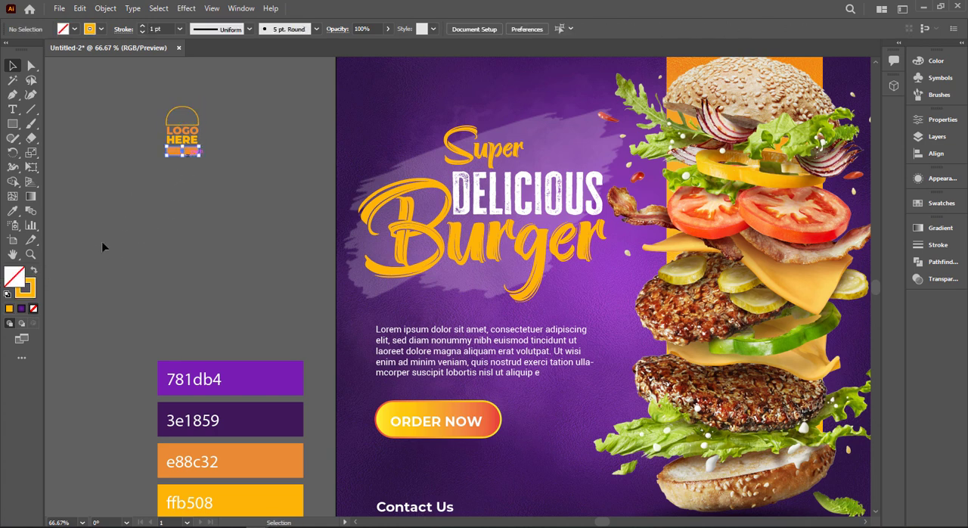
pyautogui.click(34, 271)
# Set the stroke weight of the upper and lower bun outlines to 2 pt
pyautogui.click(196, 116)
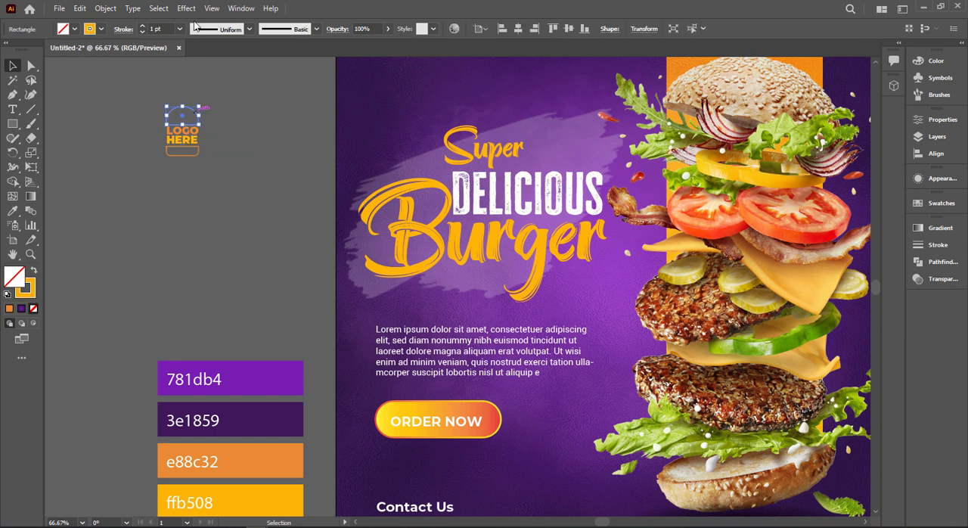
pyautogui.click(164, 28)
pyautogui.scroll(1, 164, 29)
pyautogui.click(237, 176)
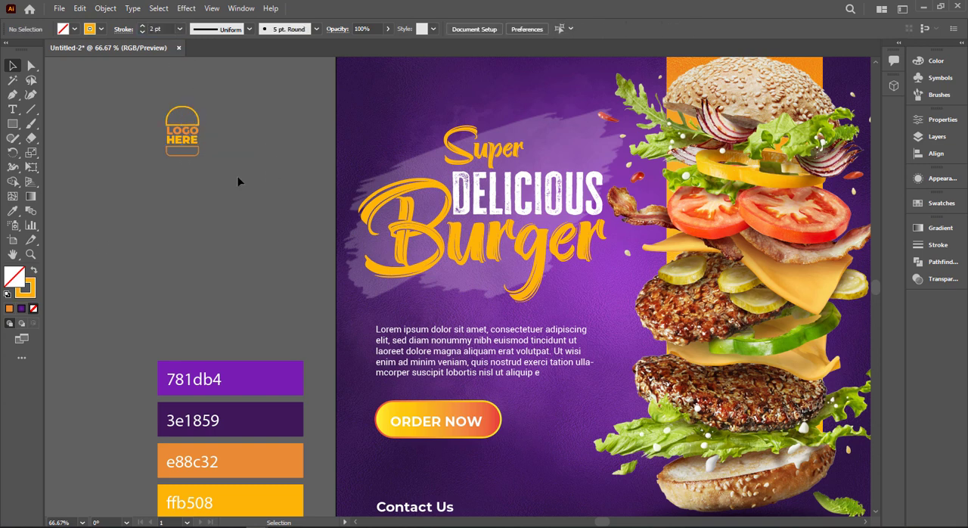
pyautogui.click(189, 156)
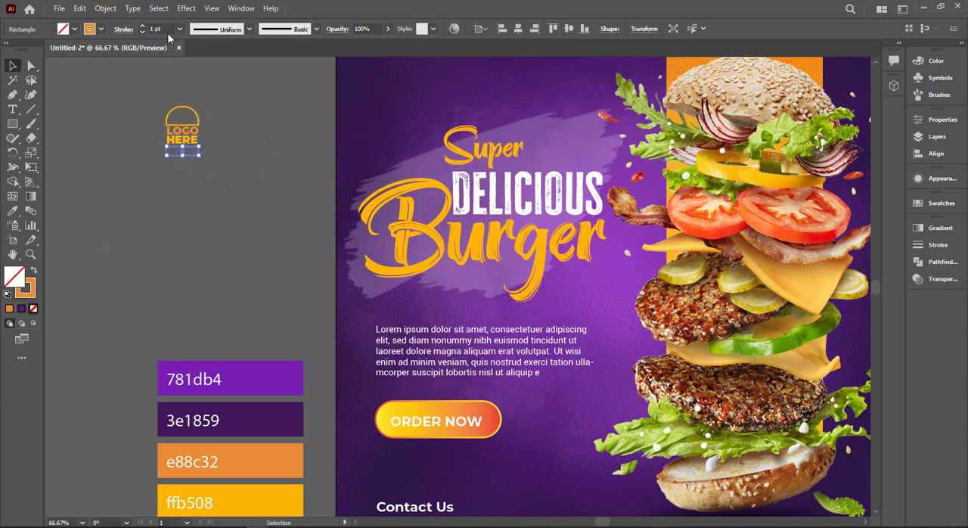
pyautogui.click(211, 94)
# Group the burger logo, enlarge it proportionally and place it in the poster's upper-left corner
pyautogui.moveTo(210, 90); pyautogui.dragTo(150, 182)
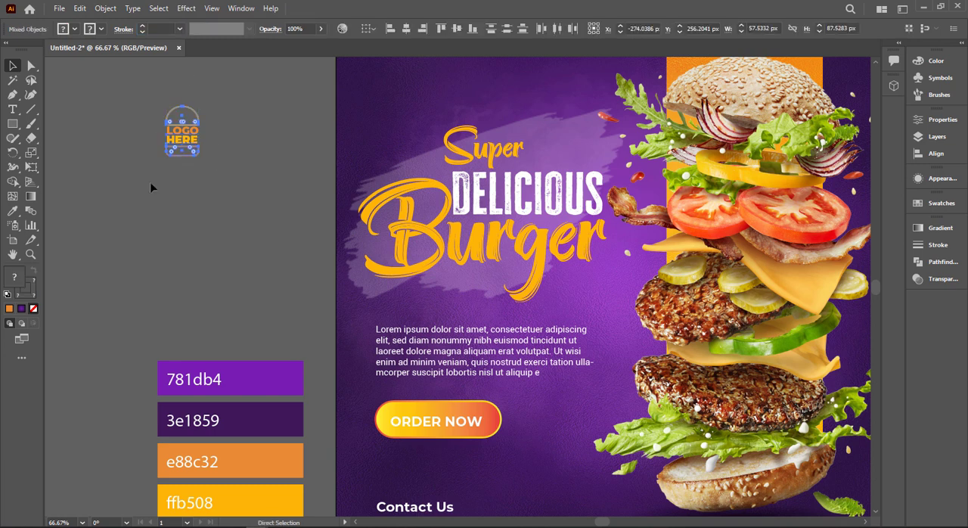
pyautogui.moveTo(202, 159); pyautogui.dragTo(208, 167)
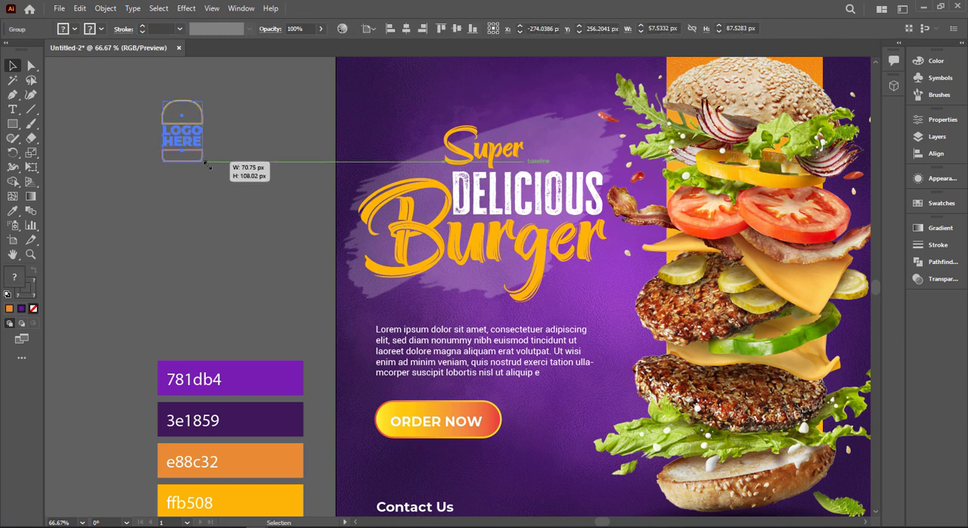
pyautogui.click(287, 143)
pyautogui.moveTo(303, 167); pyautogui.dragTo(239, 218)
pyautogui.moveTo(139, 174); pyautogui.dragTo(347, 124)
pyautogui.click(364, 172)
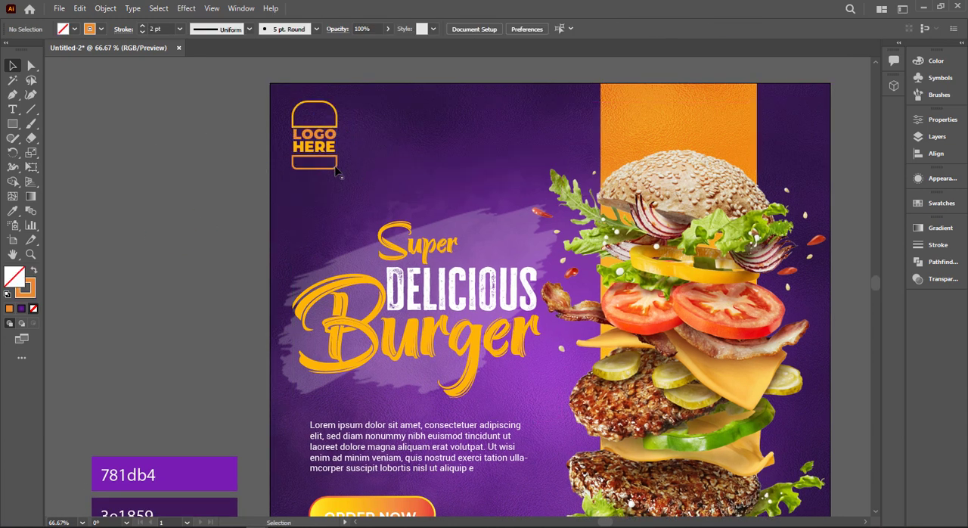
# Scale the grouped logo on the poster down slightly, keeping its upper-left corner in place
pyautogui.click(337, 170)
pyautogui.moveTo(337, 169); pyautogui.dragTo(333, 163)
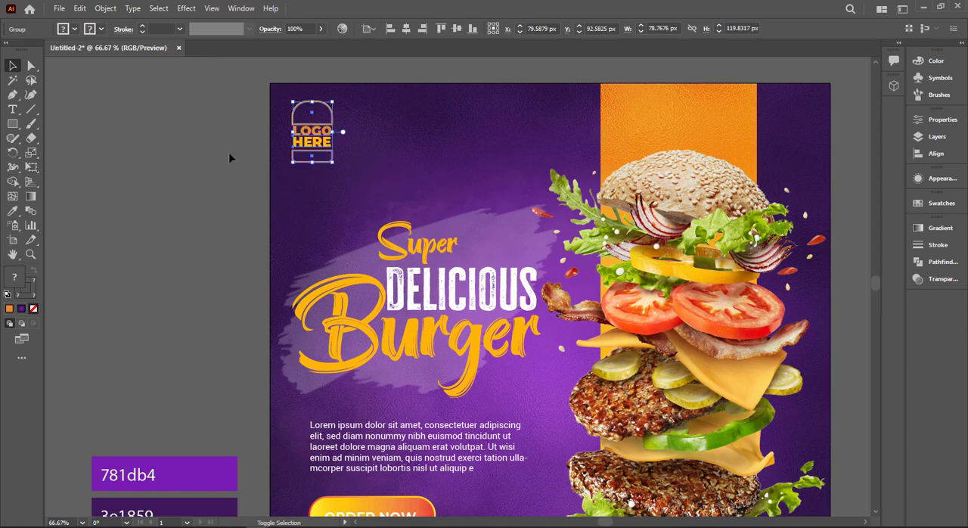
pyautogui.click(228, 152)
# Draw a small rectangle on the empty canvas left of the poster, with an orange fill and no stroke
pyautogui.scroll(2, 229, 151)
pyautogui.moveTo(326, 114); pyautogui.dragTo(280, 243)
pyautogui.scroll(1, 280, 243)
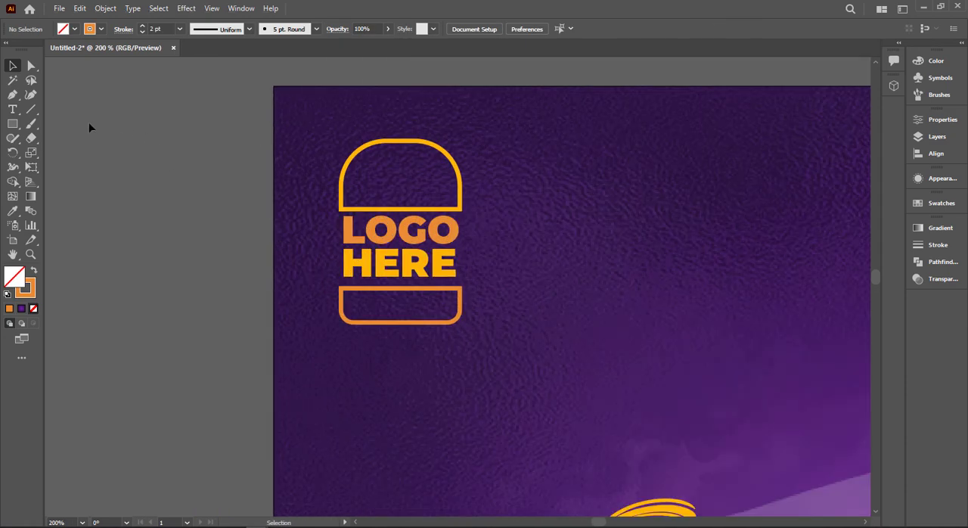
pyautogui.moveTo(16, 125); pyautogui.dragTo(40, 123)
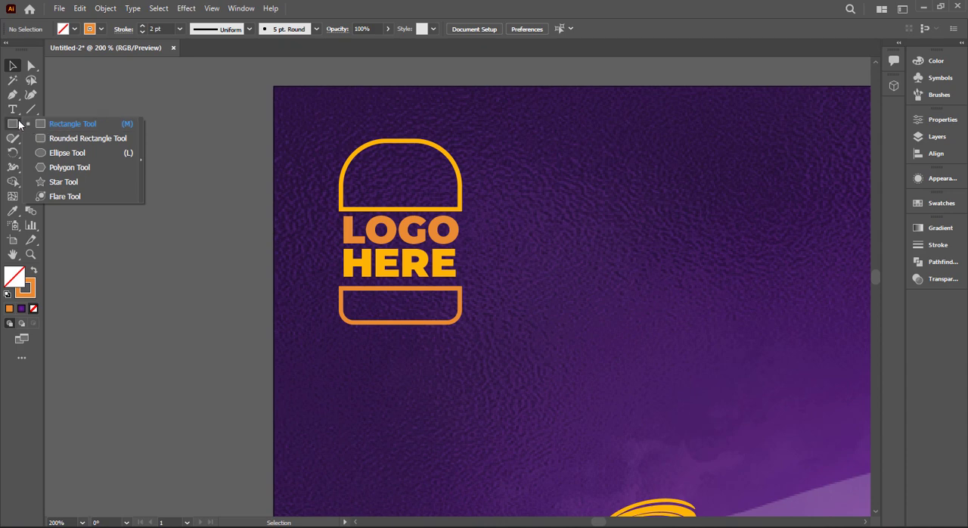
pyautogui.click(45, 123)
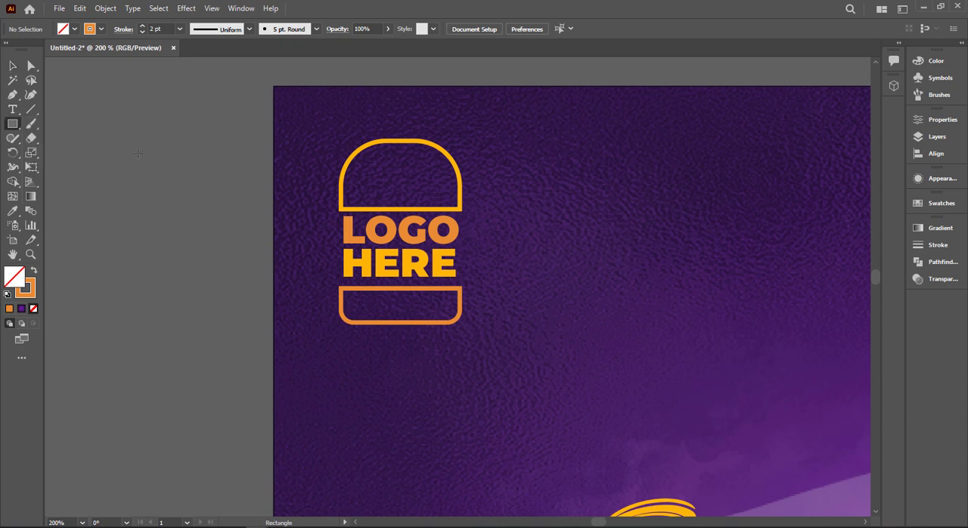
pyautogui.moveTo(101, 139); pyautogui.dragTo(123, 151)
pyautogui.press('v')
pyautogui.hotkey('shift', 'x')
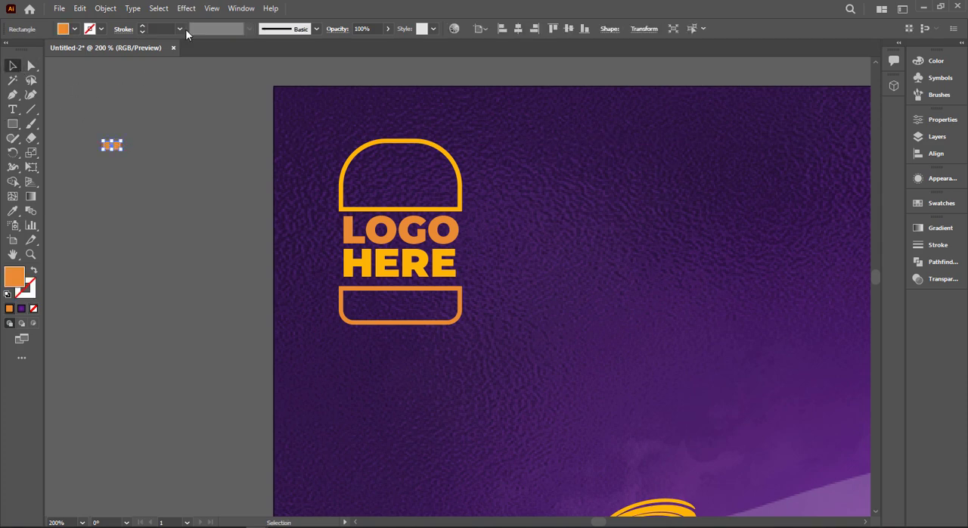
# Apply an Arc warp to the small rectangle with 22% bend and -61% horizontal distortion
pyautogui.click(173, 9)
pyautogui.moveTo(185, 9)
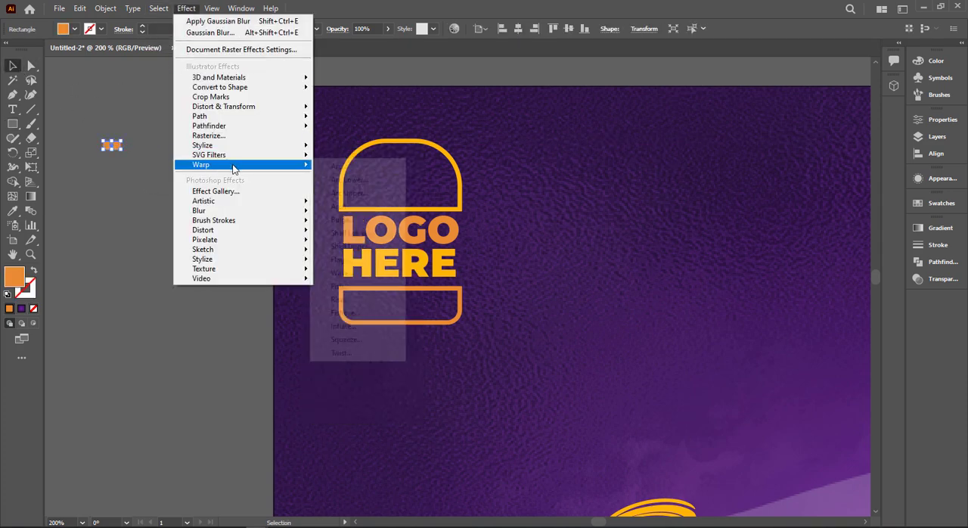
pyautogui.moveTo(235, 165)
pyautogui.click(338, 166)
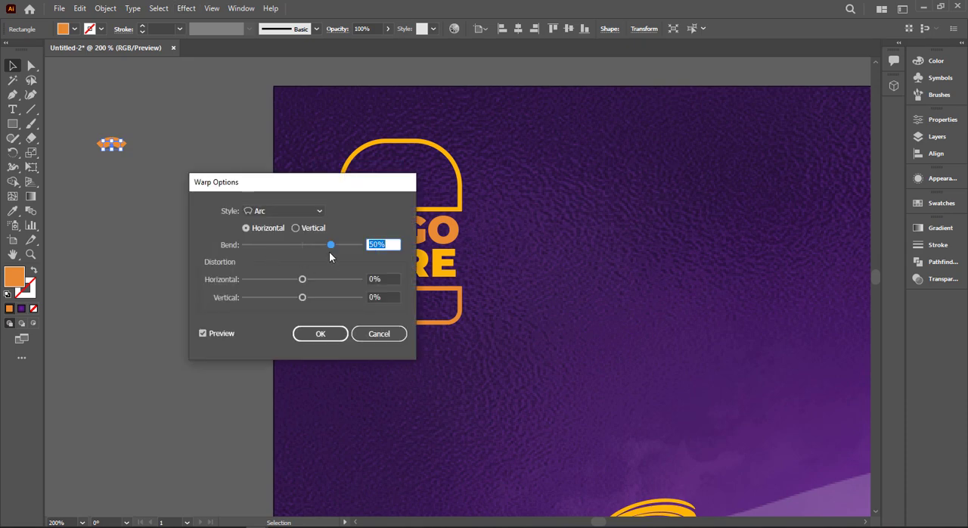
pyautogui.moveTo(302, 280); pyautogui.dragTo(291, 280)
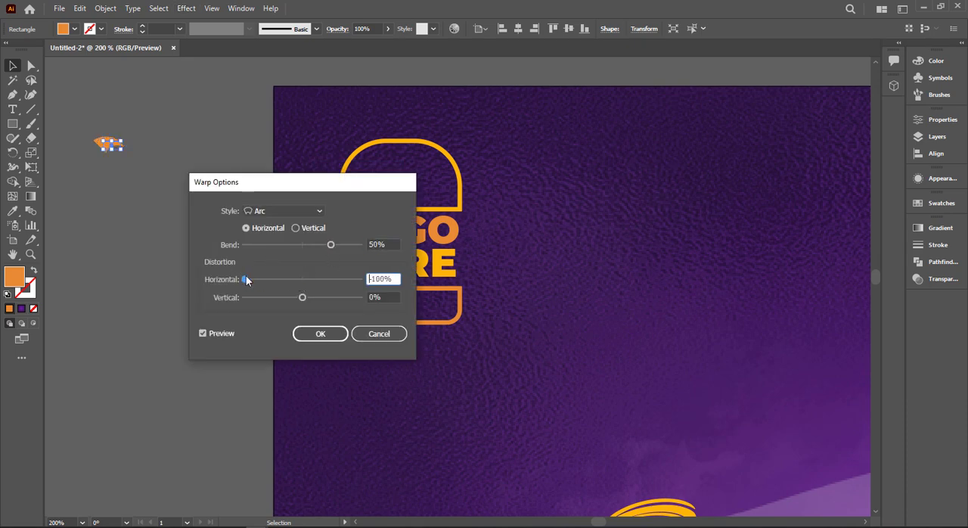
pyautogui.click(316, 244)
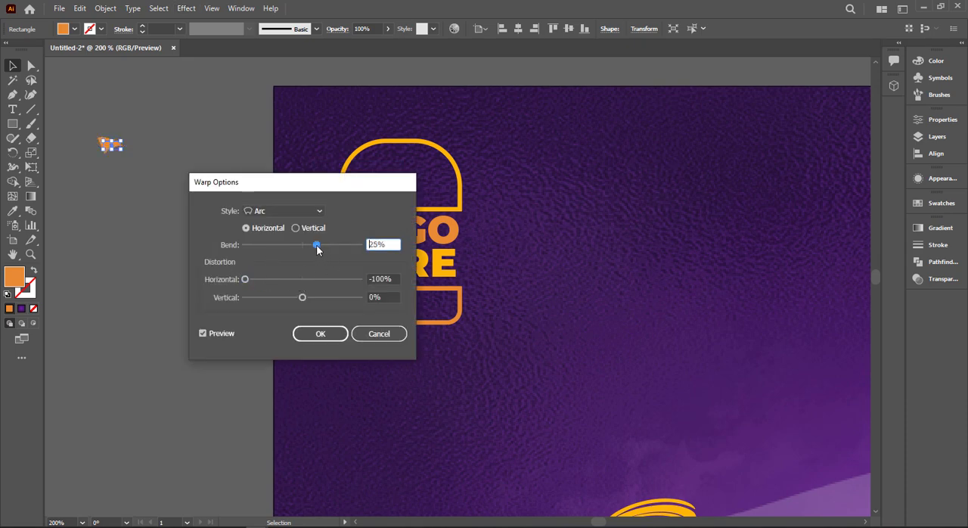
pyautogui.click(267, 280)
pyautogui.click(316, 338)
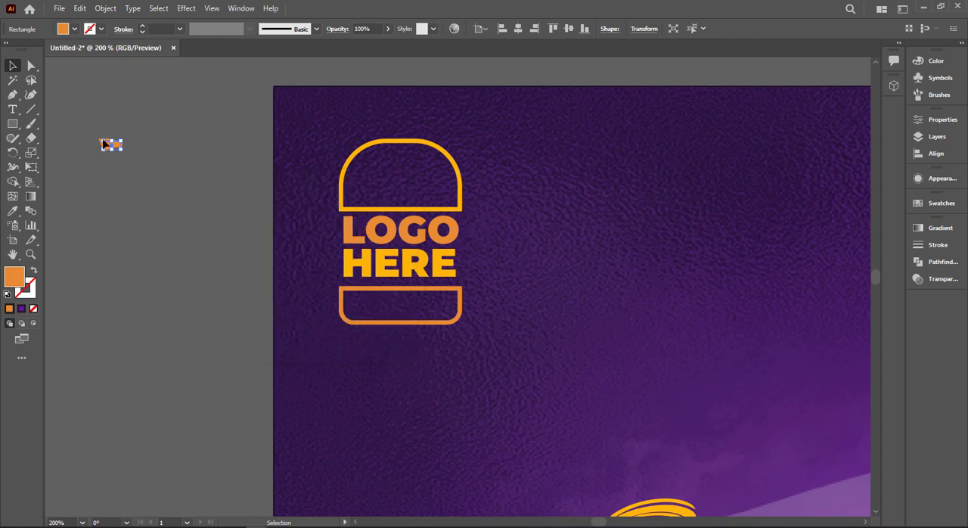
# Try expanding the appearance of the warped orange rectangle into an editable path
pyautogui.click(107, 7)
pyautogui.click(174, 166)
pyautogui.scroll(3, 106, 152)
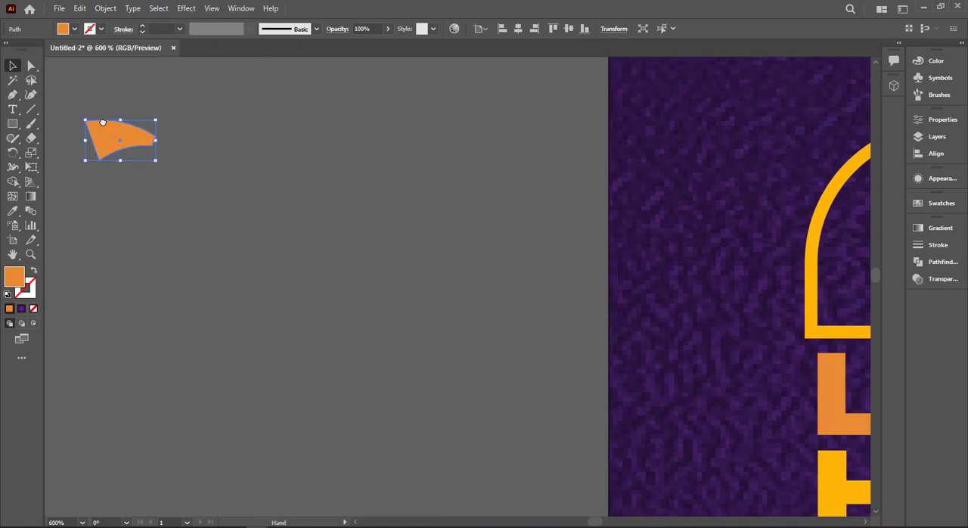
pyautogui.moveTo(103, 123); pyautogui.dragTo(183, 164)
pyautogui.hotkey('ctrl', 'z')
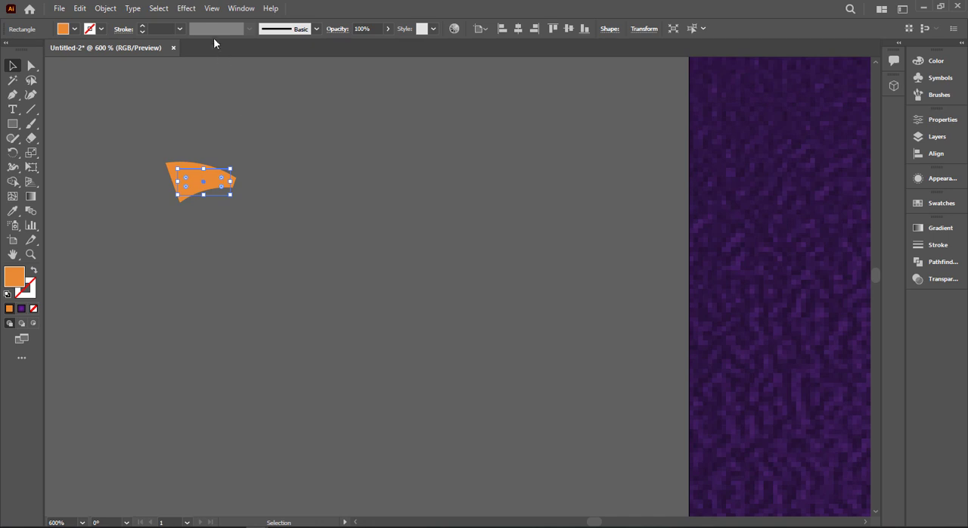
# Edit the orange shape's Arc warp, setting horizontal distortion to -100% and removing the bend to make a straight, symmetrical triangle
pyautogui.click(189, 9)
pyautogui.click(937, 282)
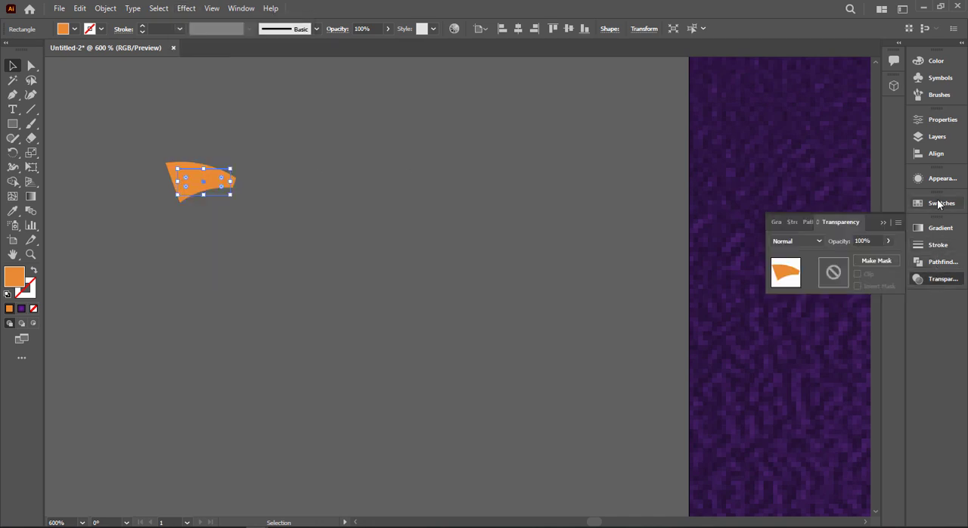
pyautogui.click(936, 185)
pyautogui.click(936, 181)
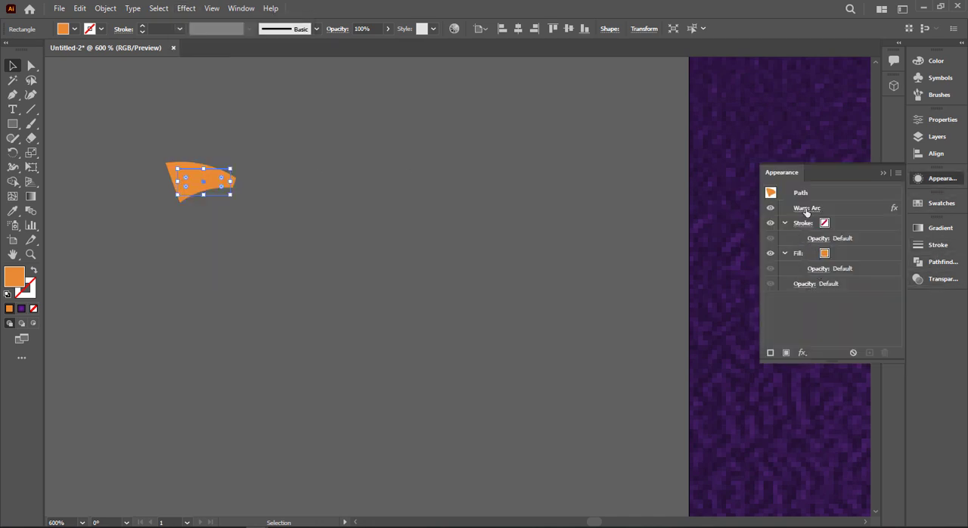
pyautogui.click(806, 209)
pyautogui.moveTo(348, 182); pyautogui.dragTo(428, 188)
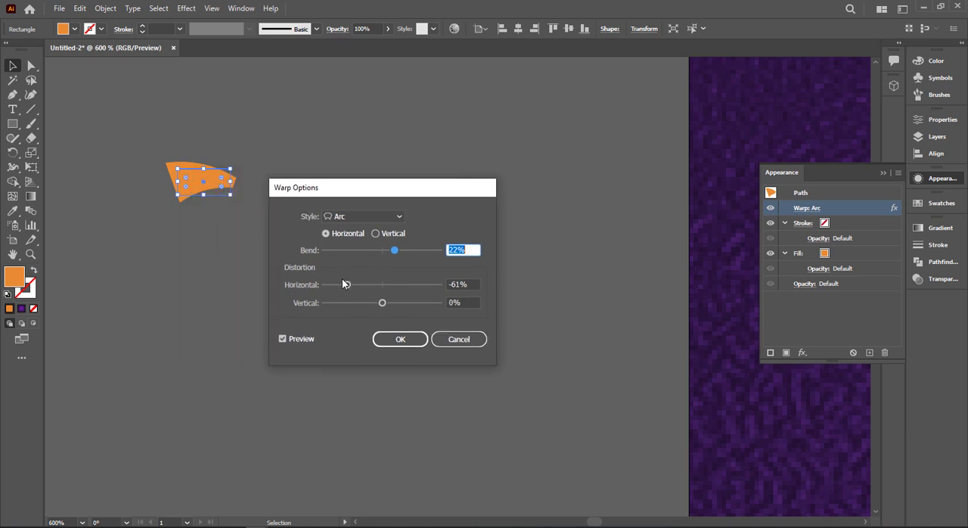
pyautogui.moveTo(343, 282); pyautogui.dragTo(329, 287)
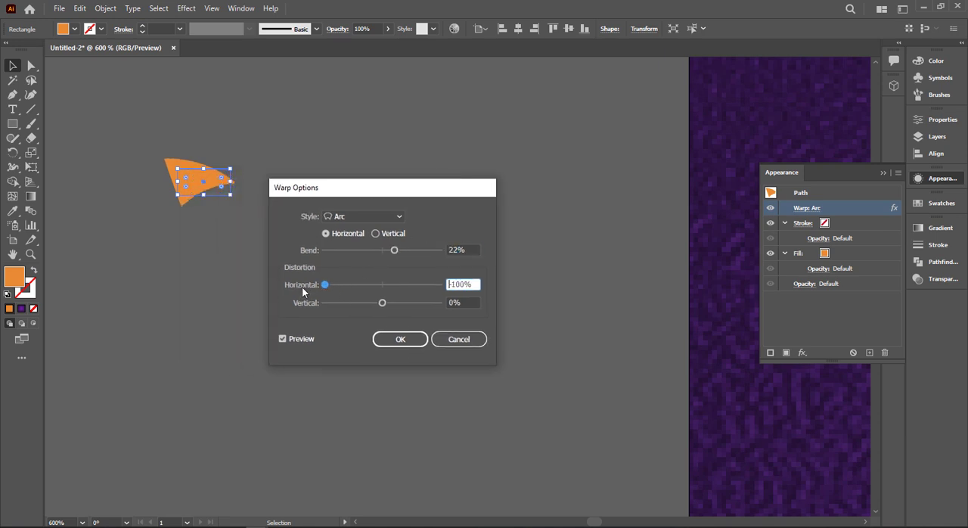
pyautogui.moveTo(394, 255)
pyautogui.mouseDown()
pyautogui.moveTo(403, 254)
pyautogui.moveTo(384, 250)
pyautogui.mouseUp()
pyautogui.click(416, 338)
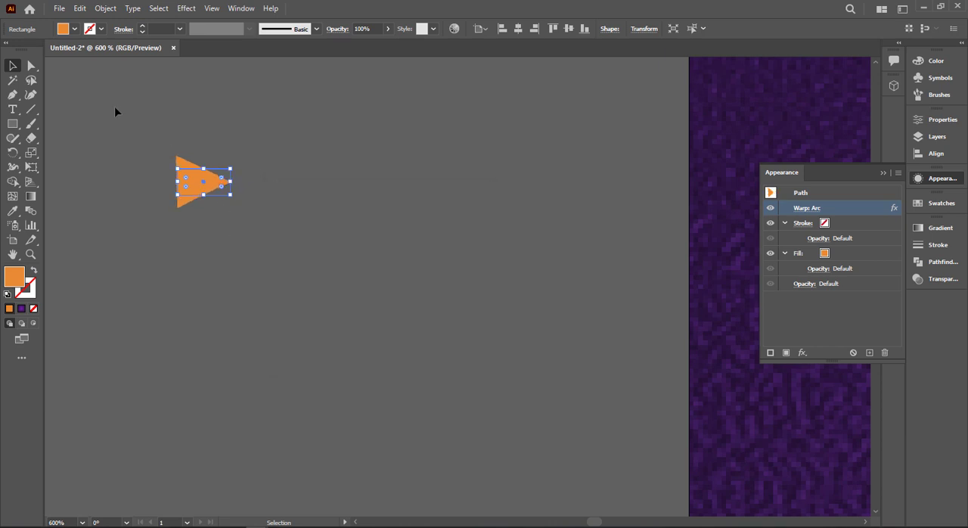
# Expand the warped triangle's appearance and round the two corners of its wide end by about 3.2 px into a teardrop
pyautogui.click(105, 8)
pyautogui.click(143, 156)
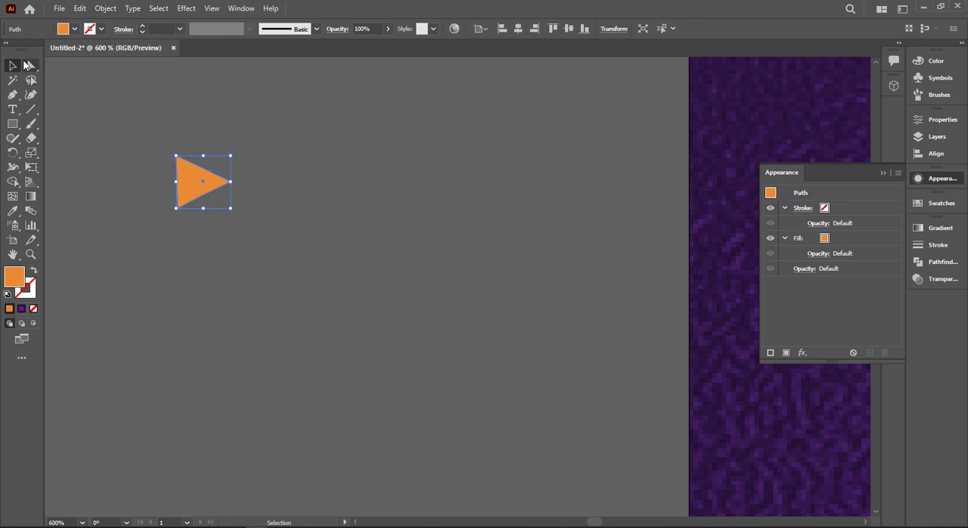
pyautogui.press('a')
pyautogui.click(138, 146)
pyautogui.moveTo(190, 214); pyautogui.dragTo(226, 169)
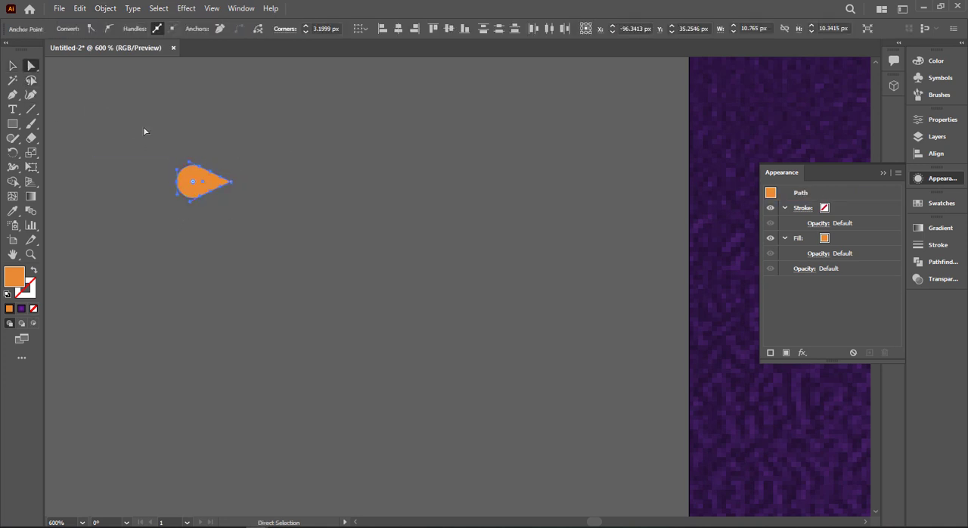
# Scale the orange teardrop down in height so it becomes a slim seed shape
pyautogui.click(15, 66)
pyautogui.click(77, 127)
pyautogui.click(204, 178)
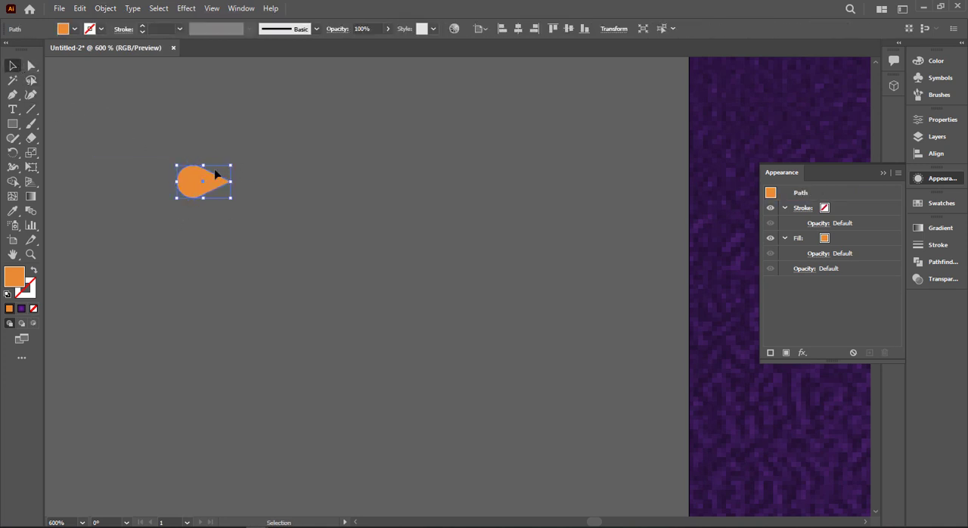
pyautogui.moveTo(204, 165); pyautogui.dragTo(228, 191)
pyautogui.scroll(-2, 254, 176)
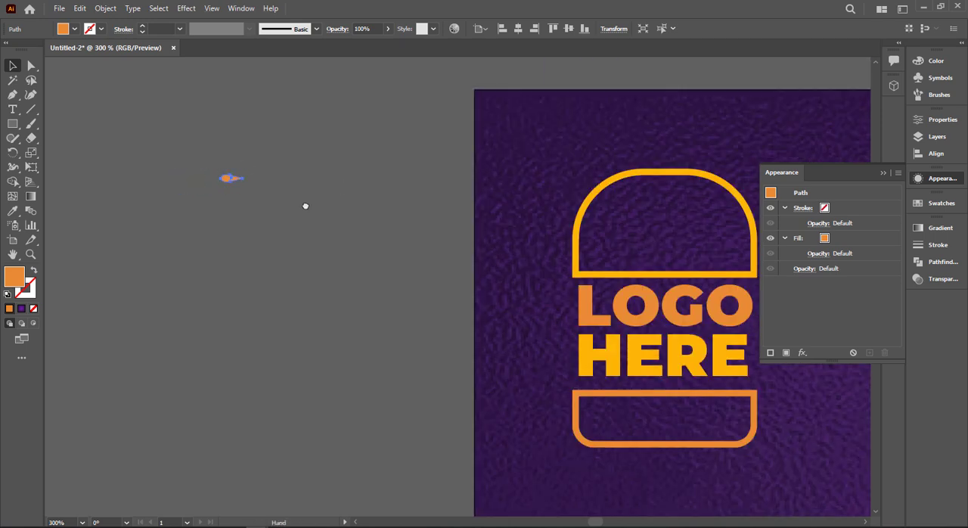
# Rotate the seed shape diagonally with its point toward the lower right, and place a copy beside it
pyautogui.moveTo(304, 204); pyautogui.dragTo(175, 214)
pyautogui.click(172, 209)
pyautogui.click(122, 205)
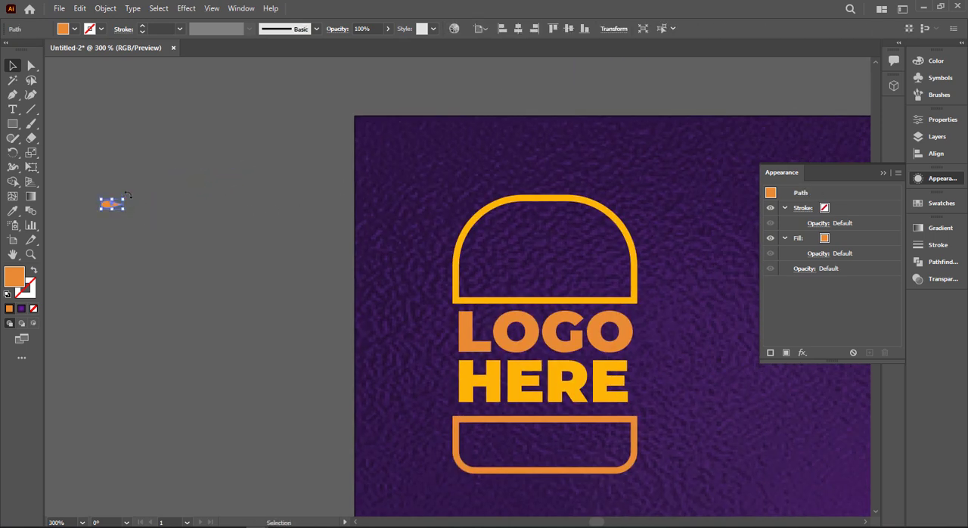
pyautogui.moveTo(128, 193); pyautogui.dragTo(187, 203)
pyautogui.click(125, 203)
# Reflect the copied seed across the vertical axis so it mirrors the original
pyautogui.rightClick(187, 202)
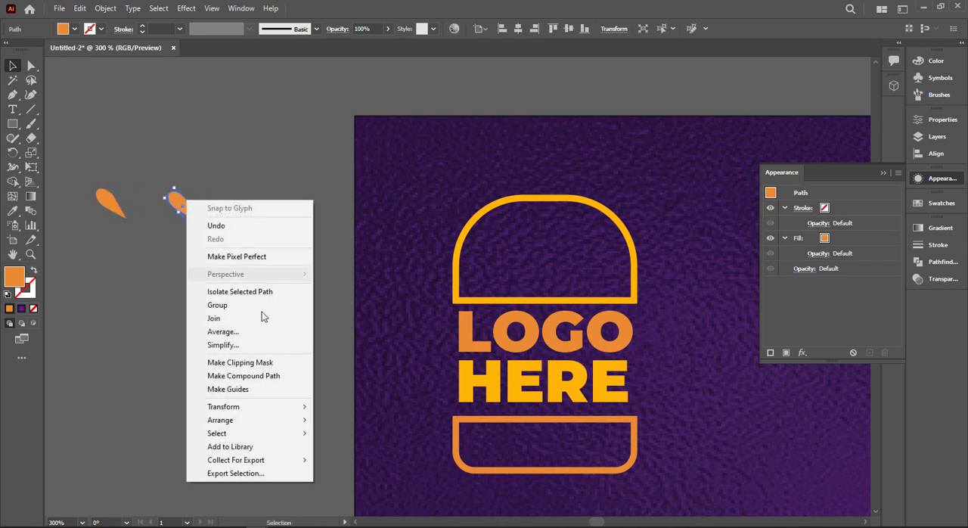
pyautogui.moveTo(255, 409)
pyautogui.click(372, 454)
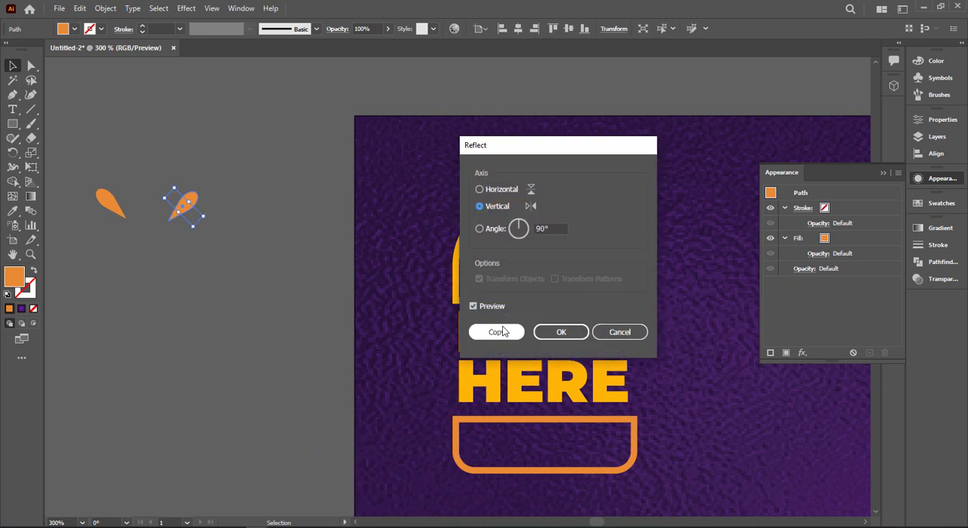
pyautogui.click(557, 331)
pyautogui.click(199, 209)
pyautogui.click(188, 203)
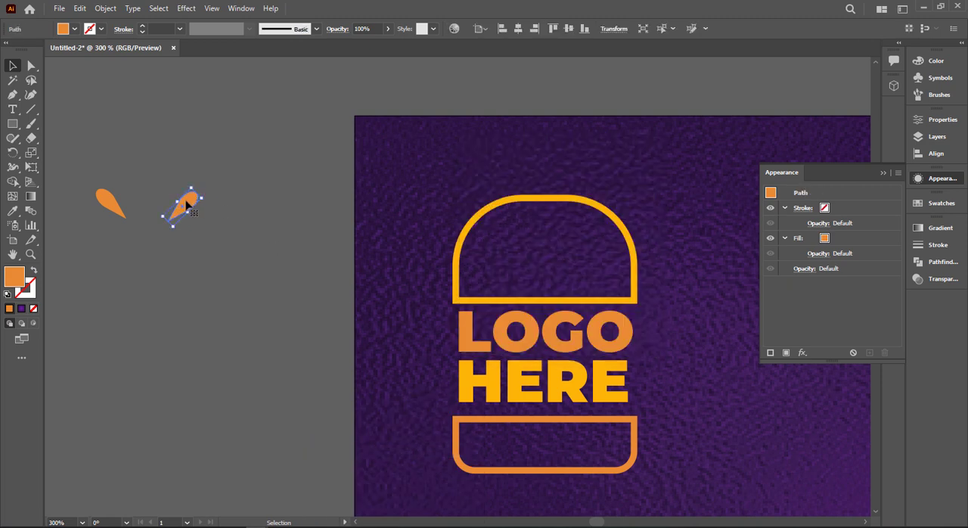
# Align the two mirrored seeds by their vertical centres and add an upright seed copy slightly higher between them
pyautogui.moveTo(188, 203); pyautogui.dragTo(318, 258)
pyautogui.moveTo(217, 214); pyautogui.dragTo(394, 279)
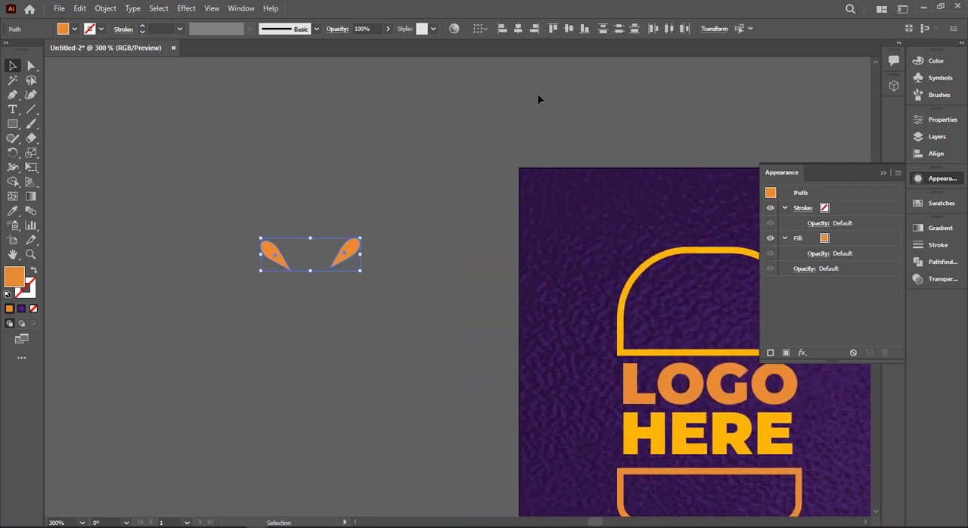
pyautogui.click(569, 30)
pyautogui.moveTo(281, 248); pyautogui.dragTo(316, 241)
pyautogui.moveTo(243, 201); pyautogui.dragTo(195, 242)
# Group the three seeds and place the group inside the logo's top bun outline
pyautogui.hotkey('ctrl', 'g')
pyautogui.moveTo(136, 211); pyautogui.dragTo(539, 265)
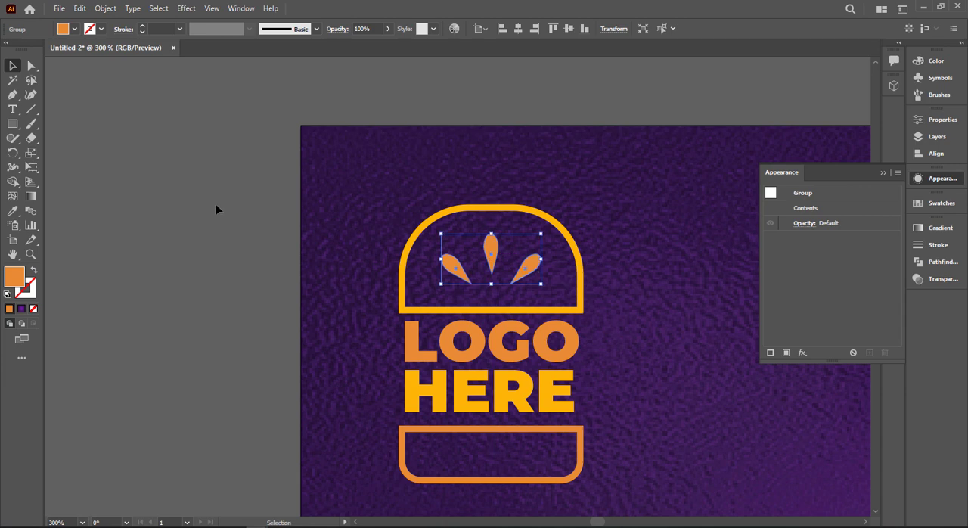
pyautogui.click(216, 204)
pyautogui.hotkey('ctrl', '0')
pyautogui.click(883, 173)
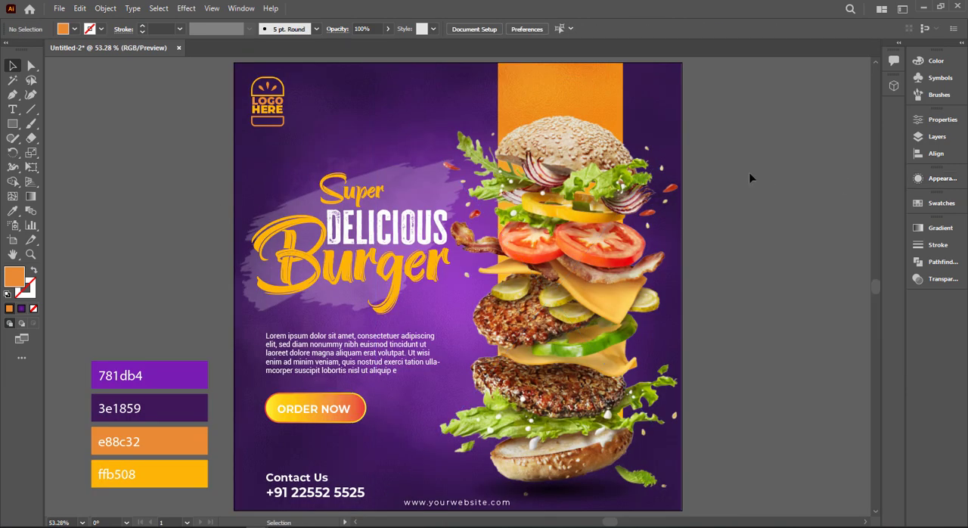